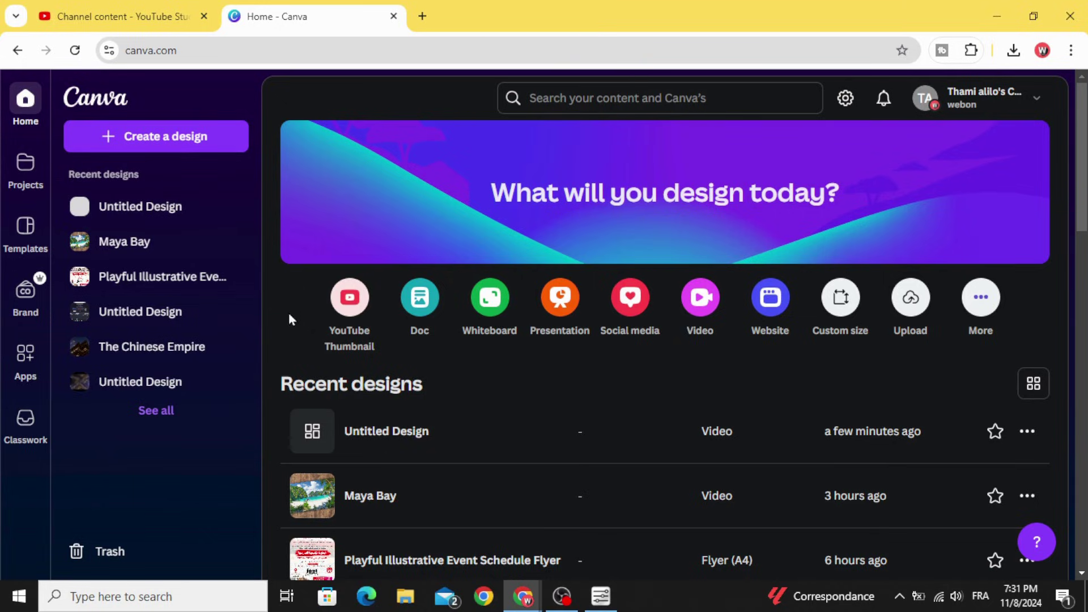
- Create a blank 1080p video design and add a square from the Shapes elements
left_click(702, 304)
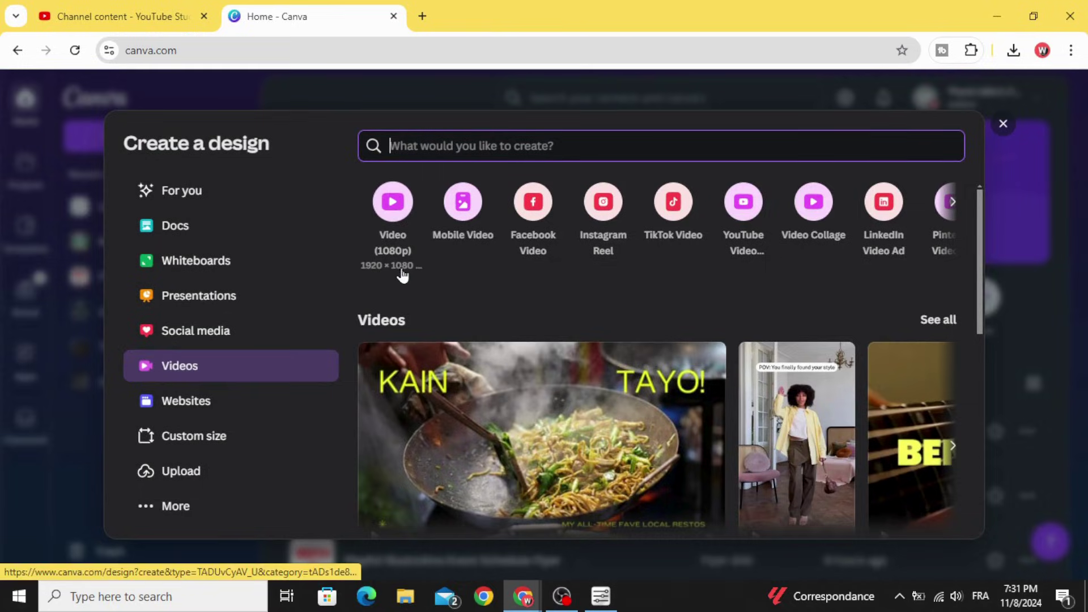
left_click(394, 211)
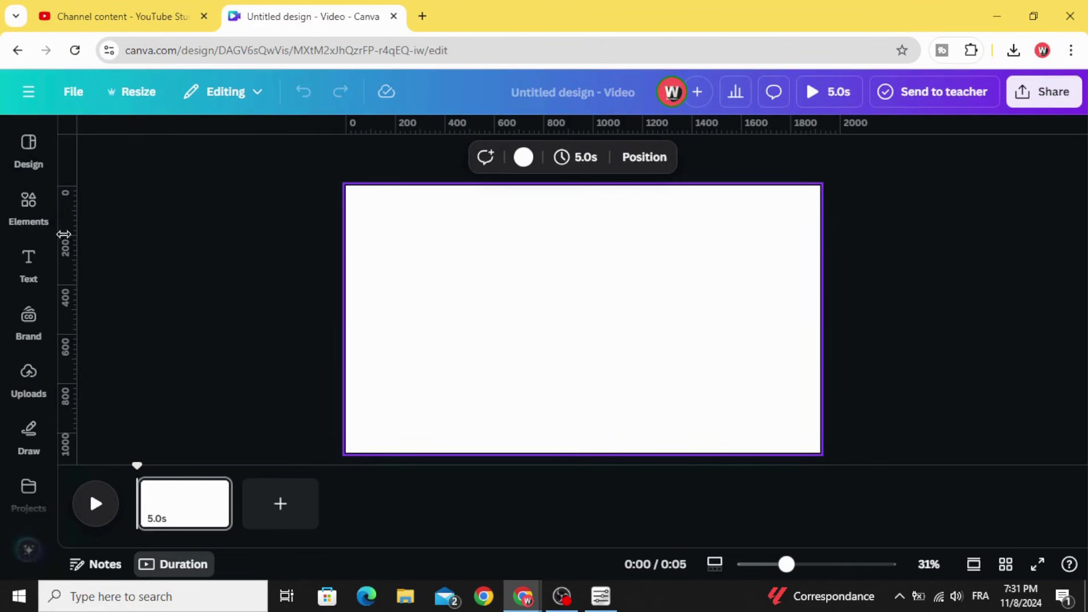
left_click(33, 217)
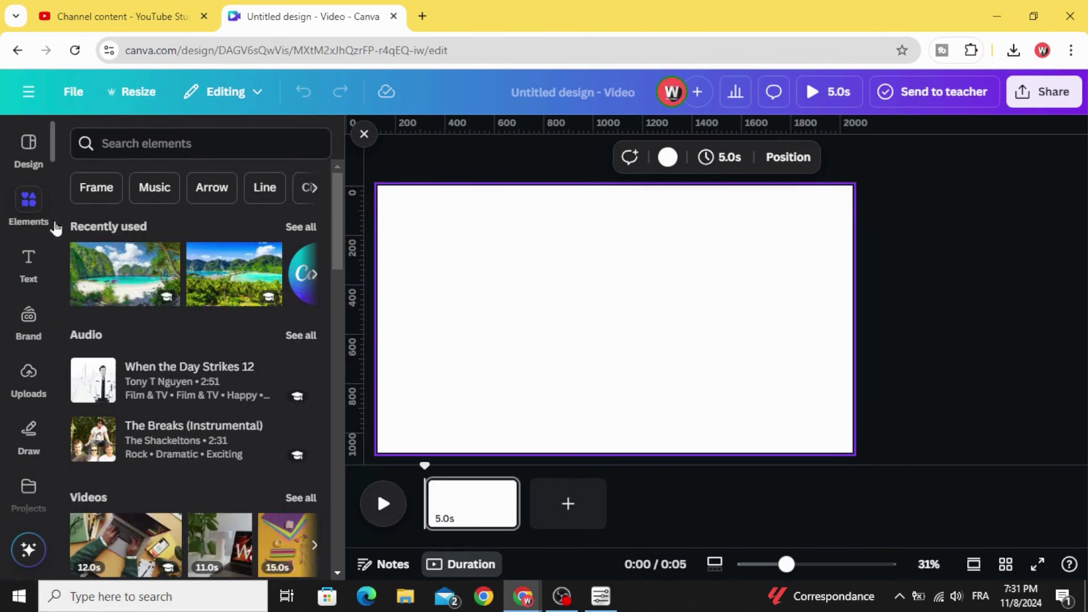
scroll(116, 326, "down", 10)
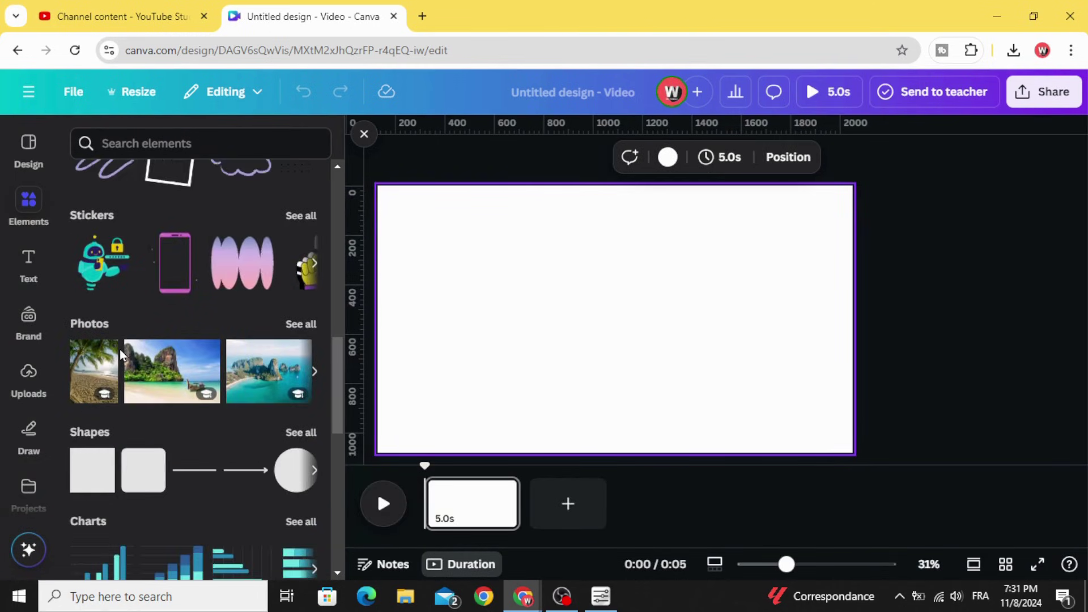
scroll(120, 349, "down", 2)
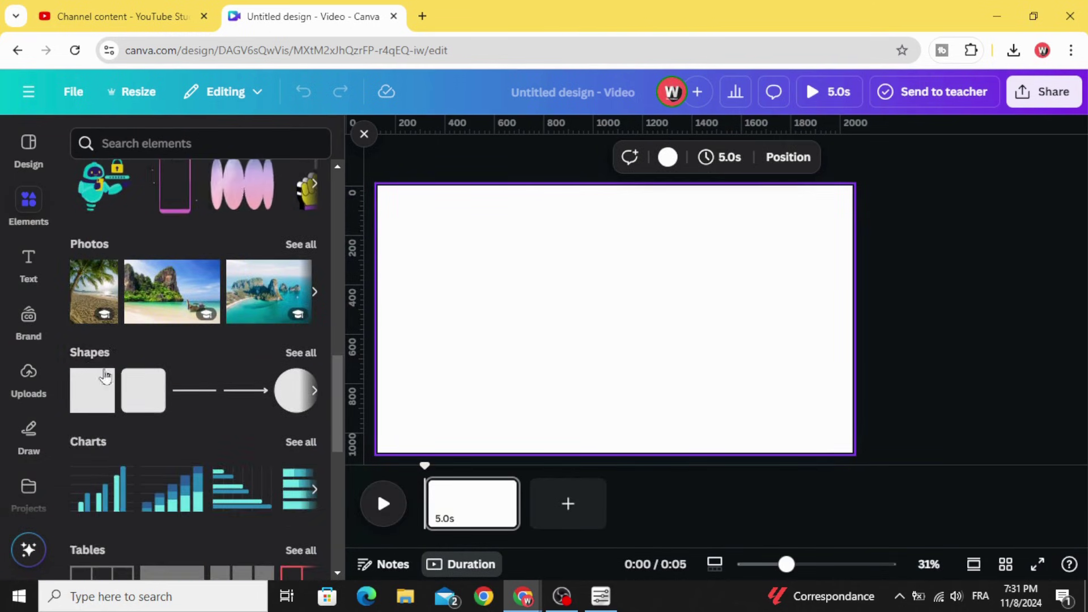
left_click(80, 401)
- Stretch the square into a tall rectangle over the page's left side and colour it black
left_click(535, 309)
left_click_drag(628, 324, 440, 243)
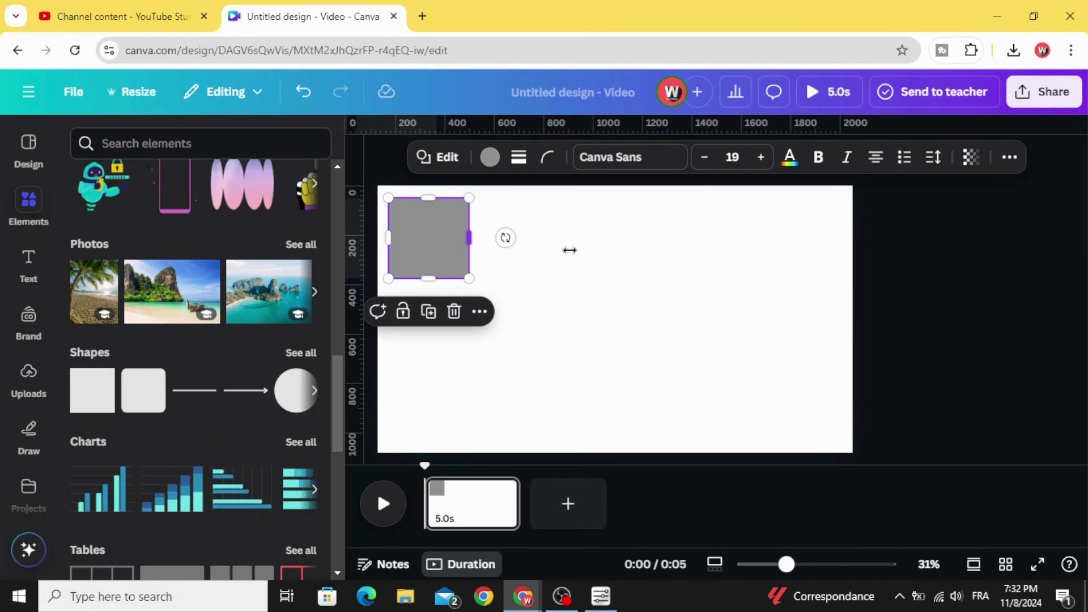
left_click_drag(569, 250, 669, 255)
left_click_drag(529, 278, 552, 441)
left_click_drag(668, 318, 660, 318)
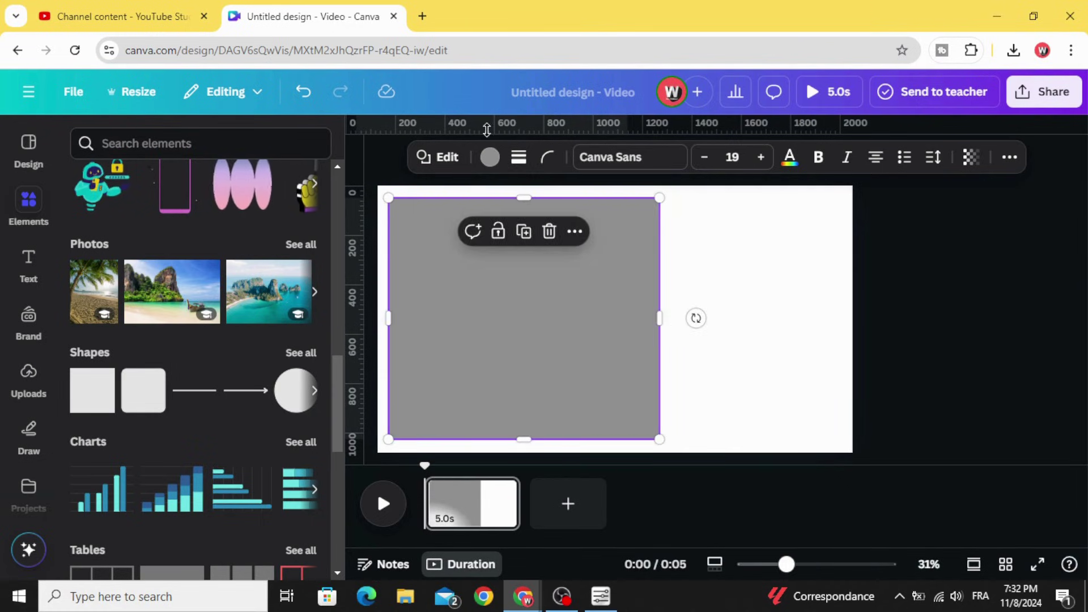
left_click(493, 159)
left_click(177, 288)
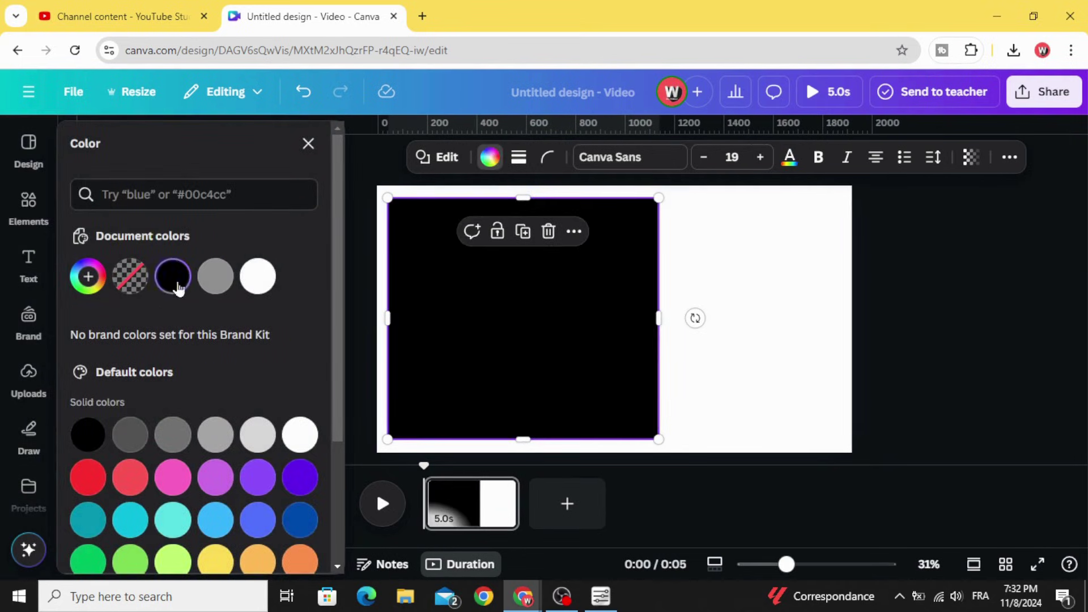
left_click(717, 270)
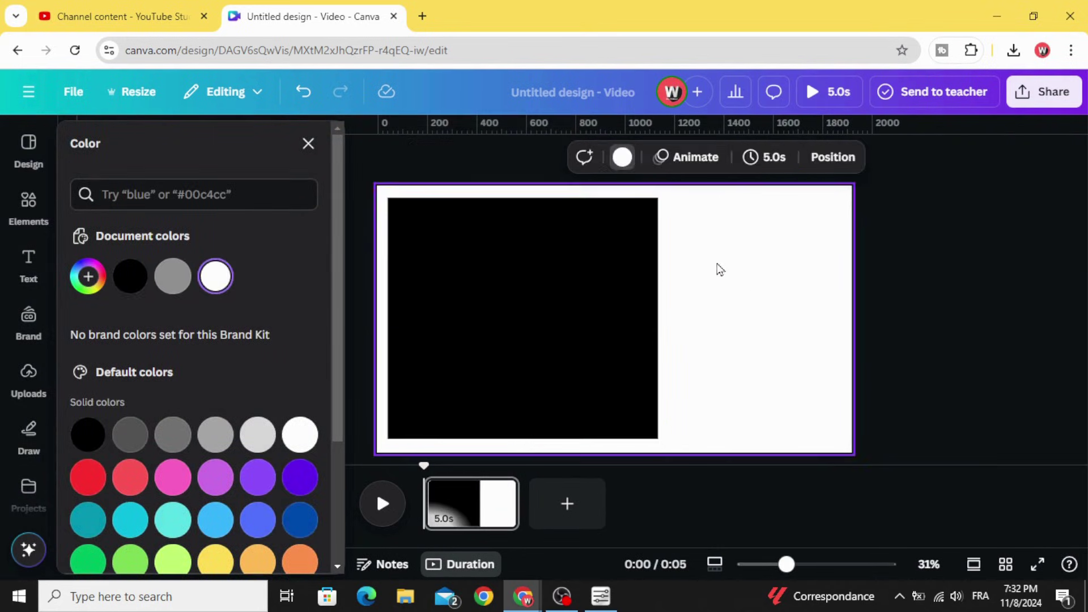
left_click(26, 278)
- Add a heading reading 'BALI' in white and enlarge it to size 260 on the rectangle
left_click(226, 300)
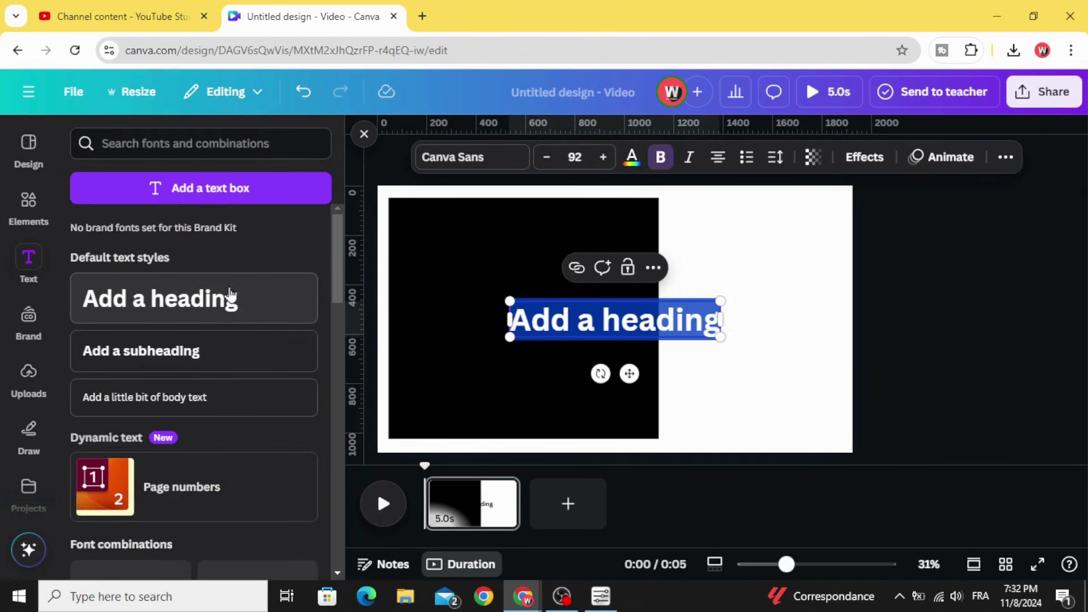
key("BackSpace")
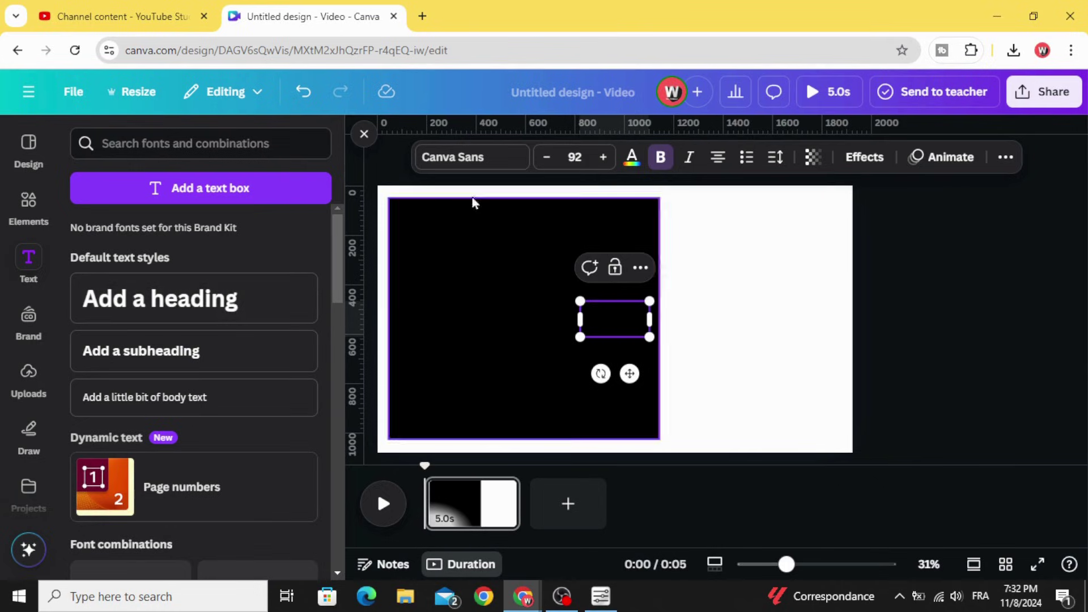
left_click(631, 157)
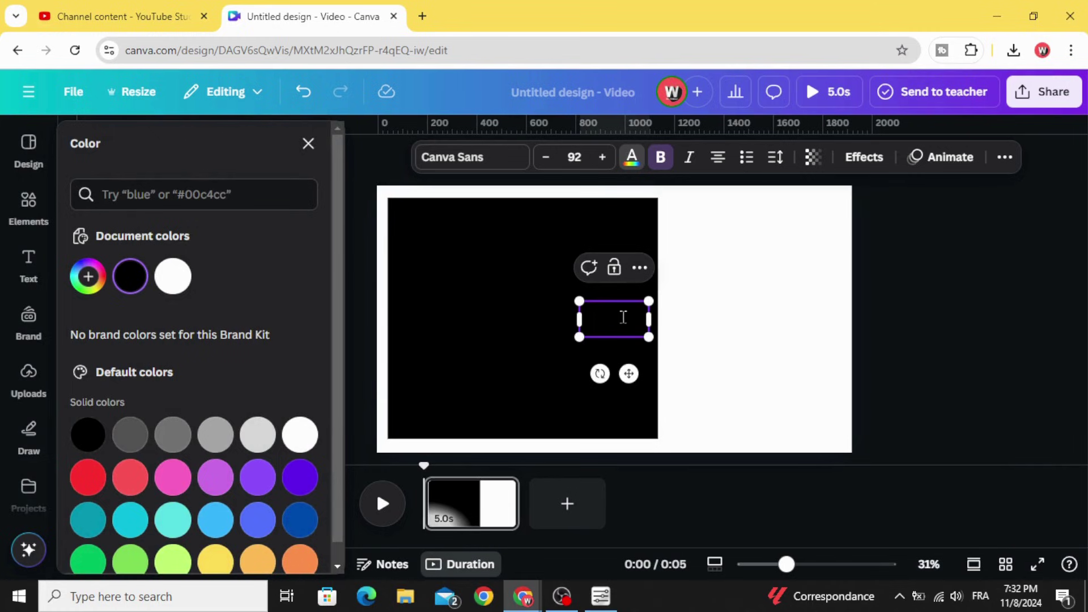
left_click(303, 436)
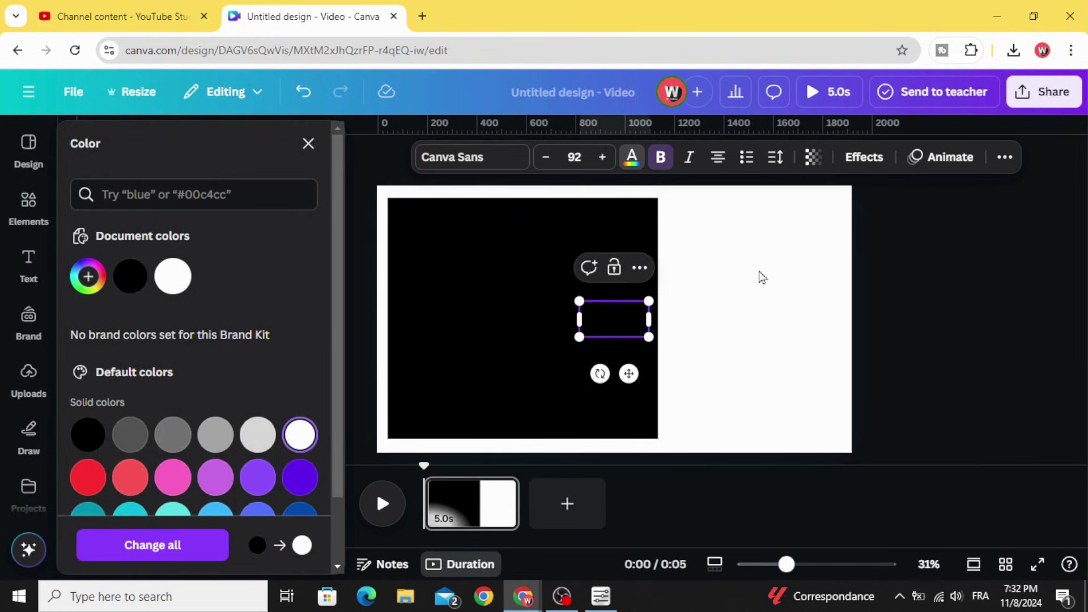
left_click(595, 344)
left_click(609, 320)
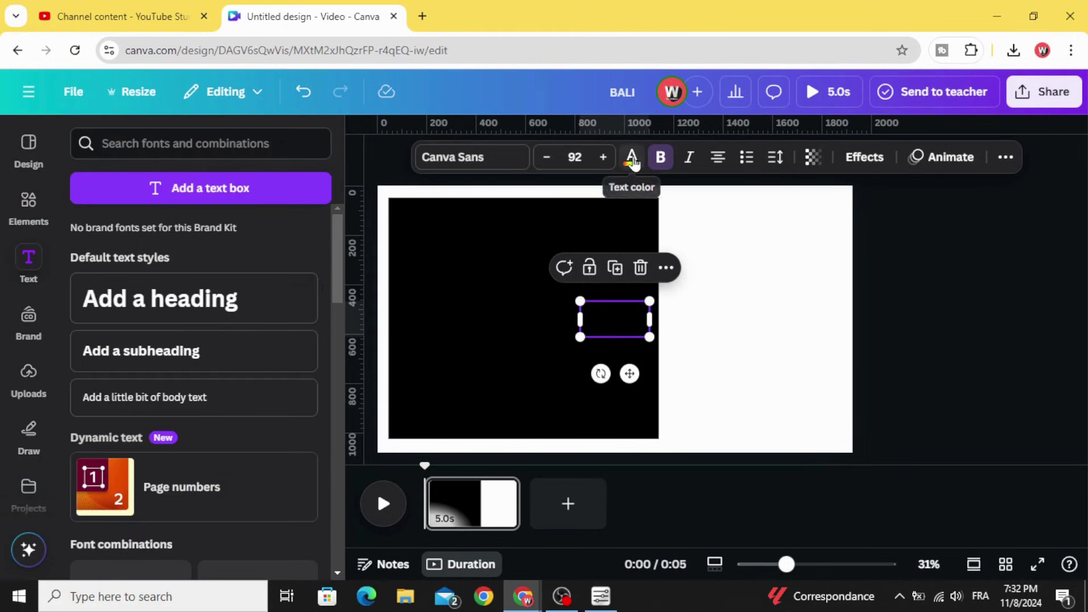
left_click(633, 158)
left_click(173, 276)
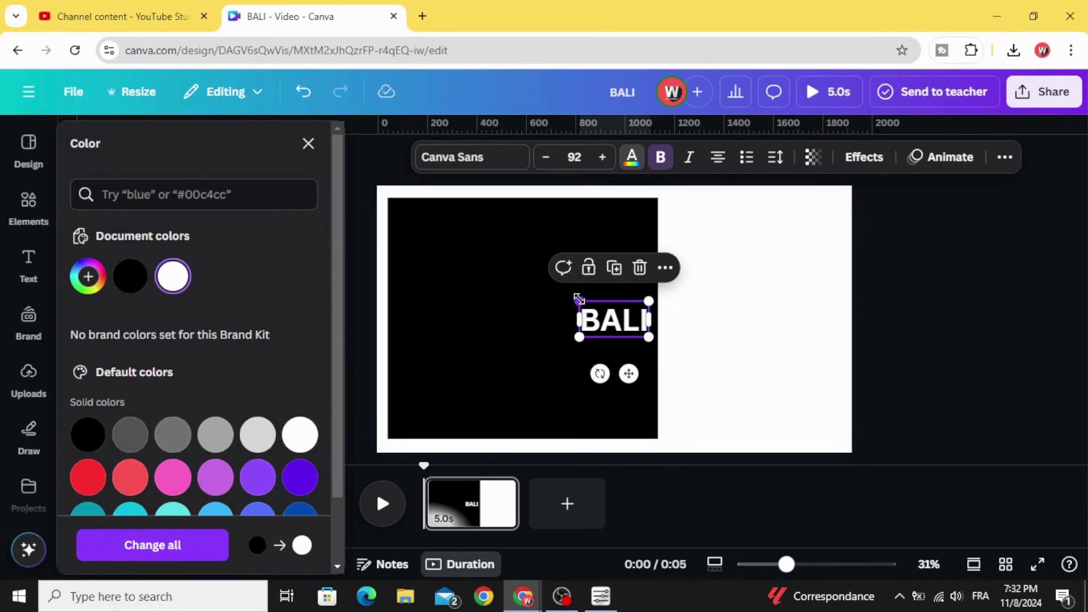
left_click_drag(579, 301, 445, 235)
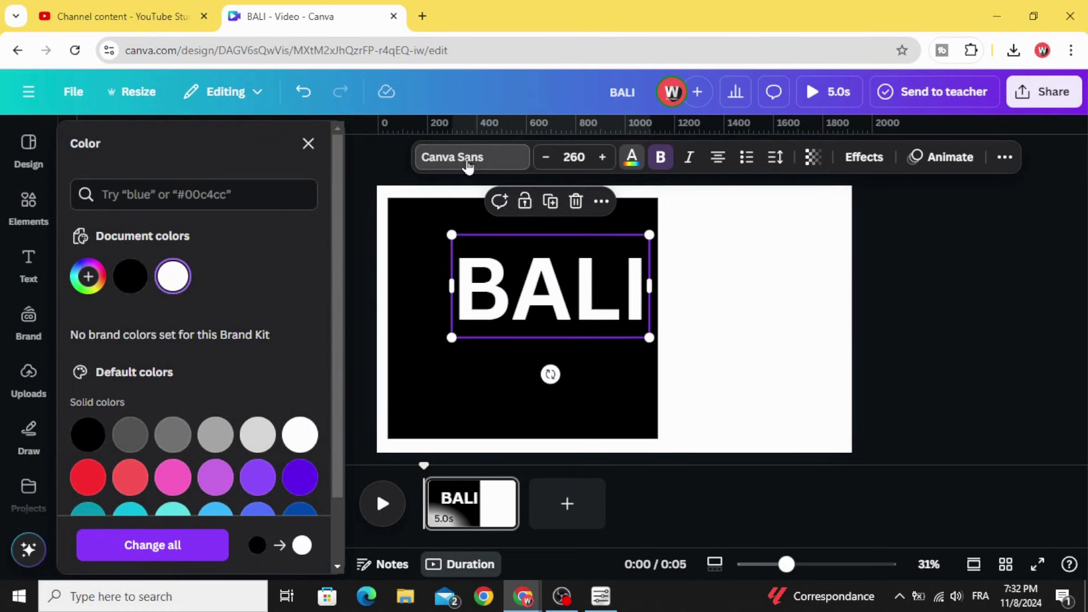
left_click(442, 162)
- Set BALI in the Lovelo font, tighten its letter spacing, and enlarge it within the black block
left_click(246, 220)
type("L")
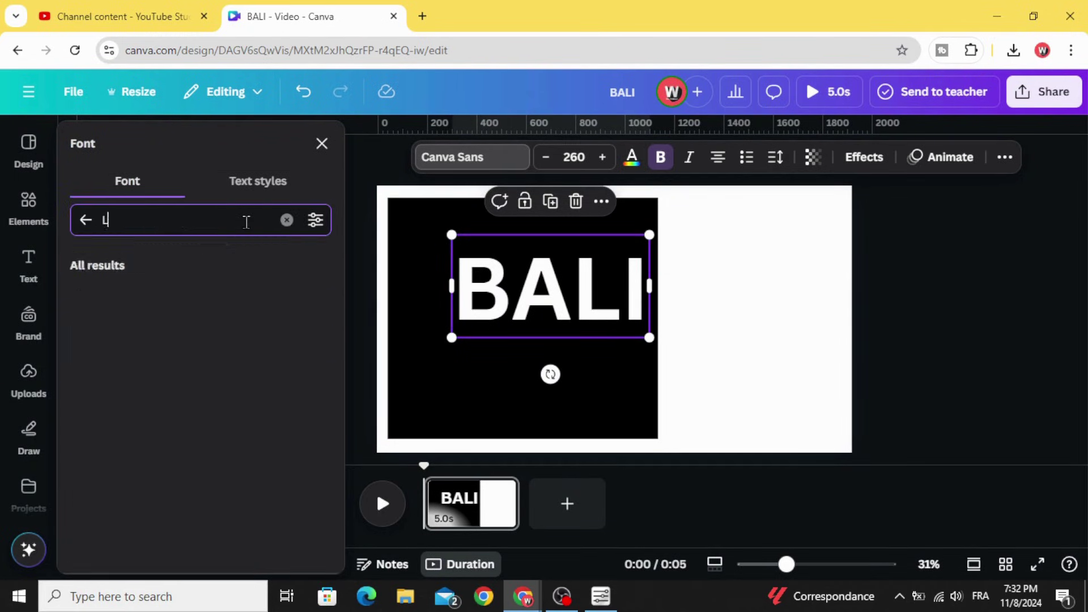
type("OVE")
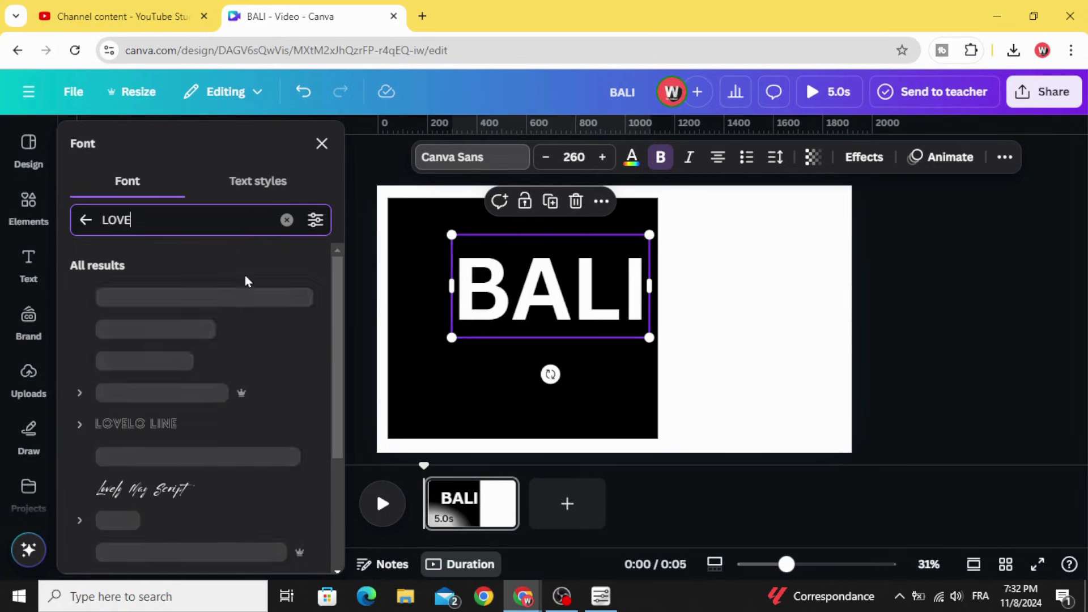
left_click(216, 310)
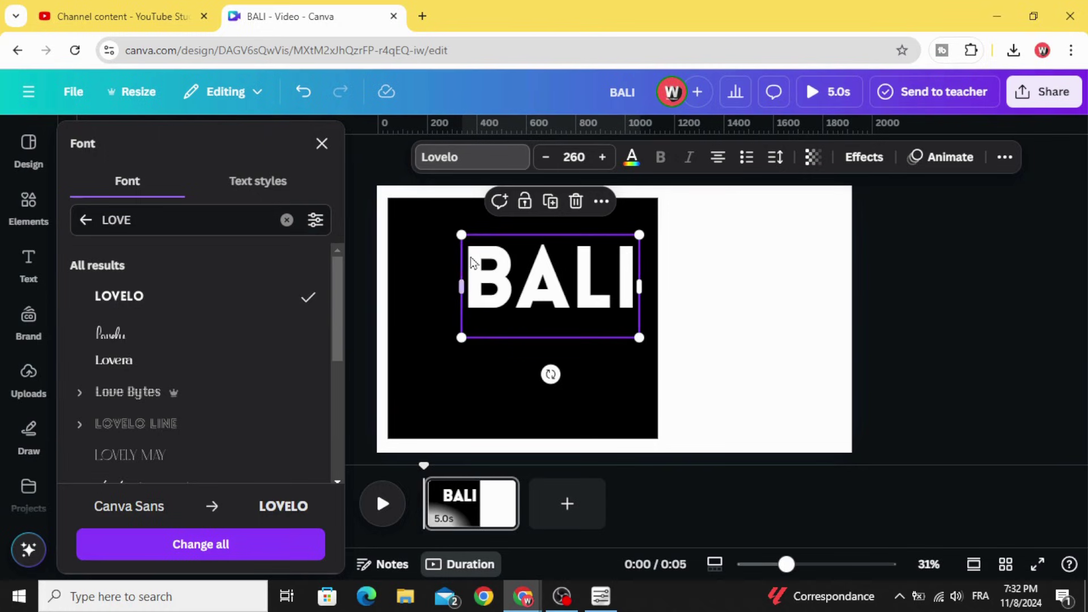
left_click_drag(461, 235, 383, 191)
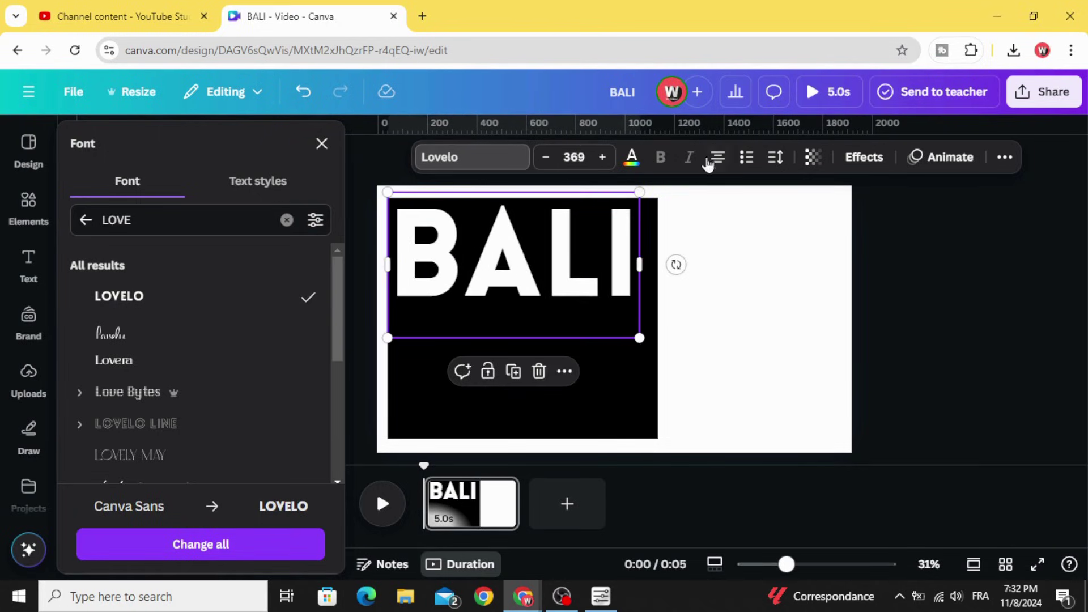
left_click(776, 158)
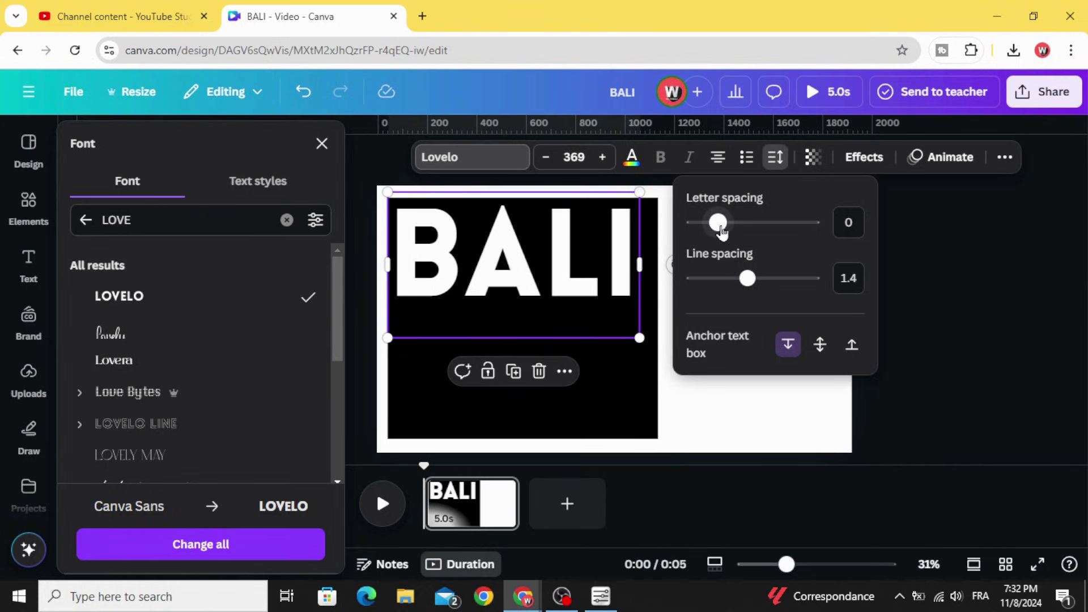
left_click_drag(722, 232, 709, 228)
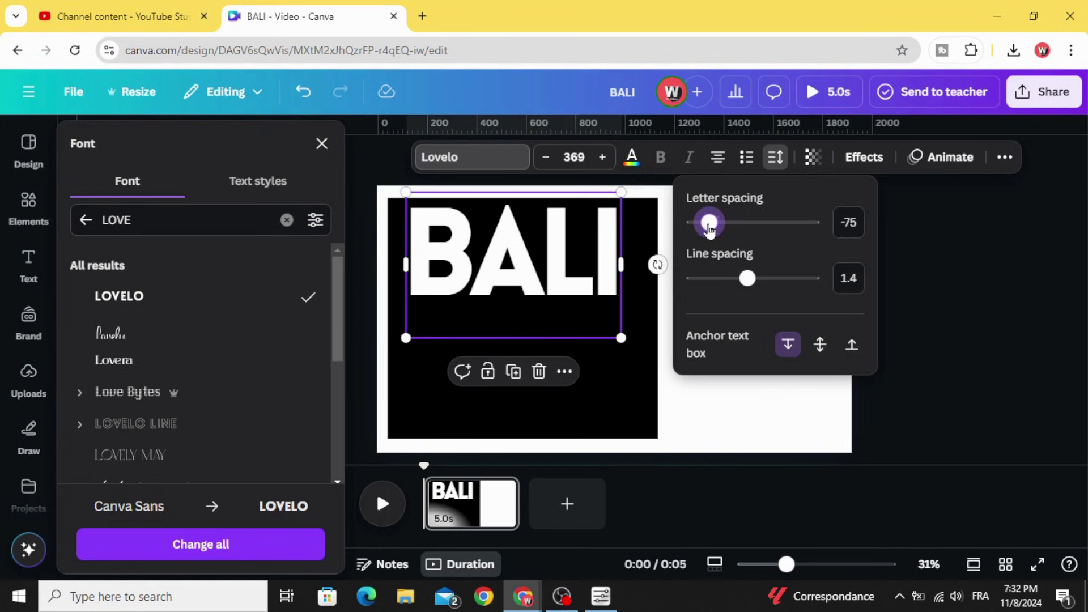
left_click_drag(622, 338, 673, 367)
left_click_drag(581, 299, 571, 291)
- Add a white Lovelo 'ISLAND' heading beneath BALI, sized to fit the block
left_click_drag(165, 311, 485, 377)
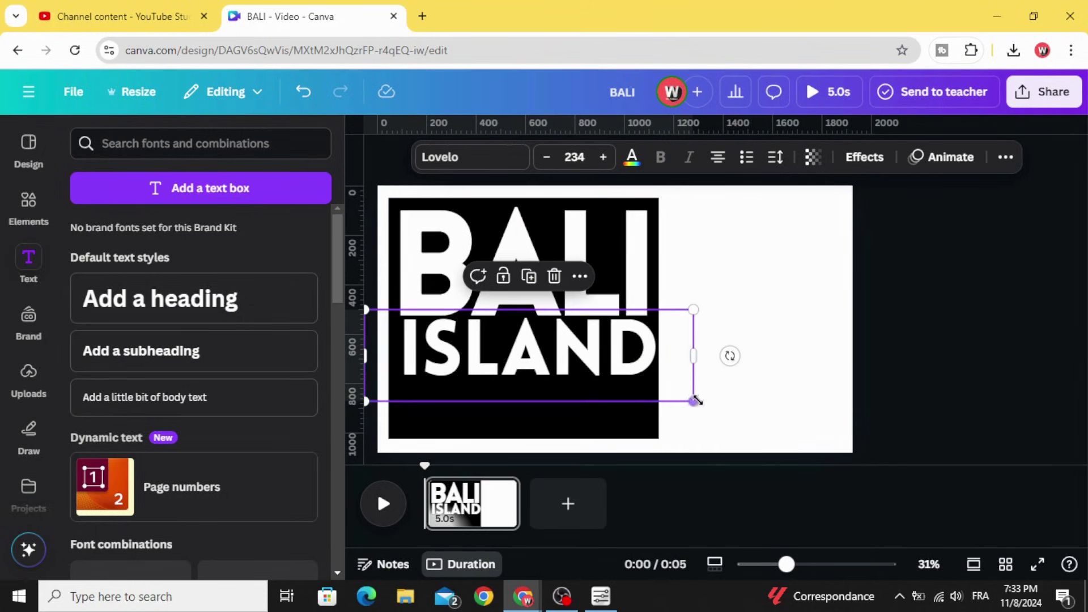
left_click_drag(696, 400, 686, 402)
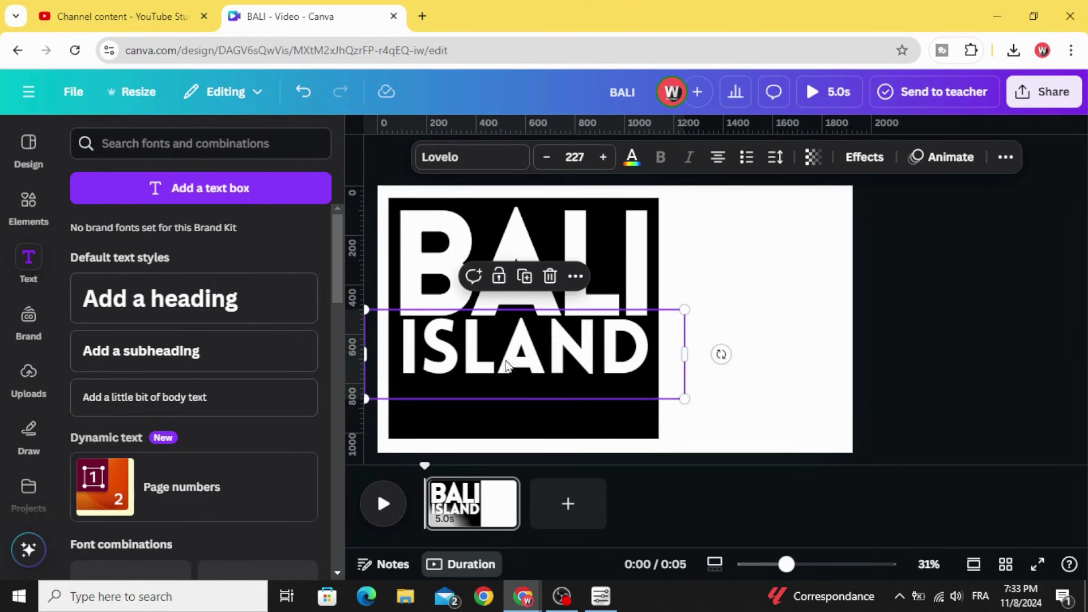
left_click(774, 261)
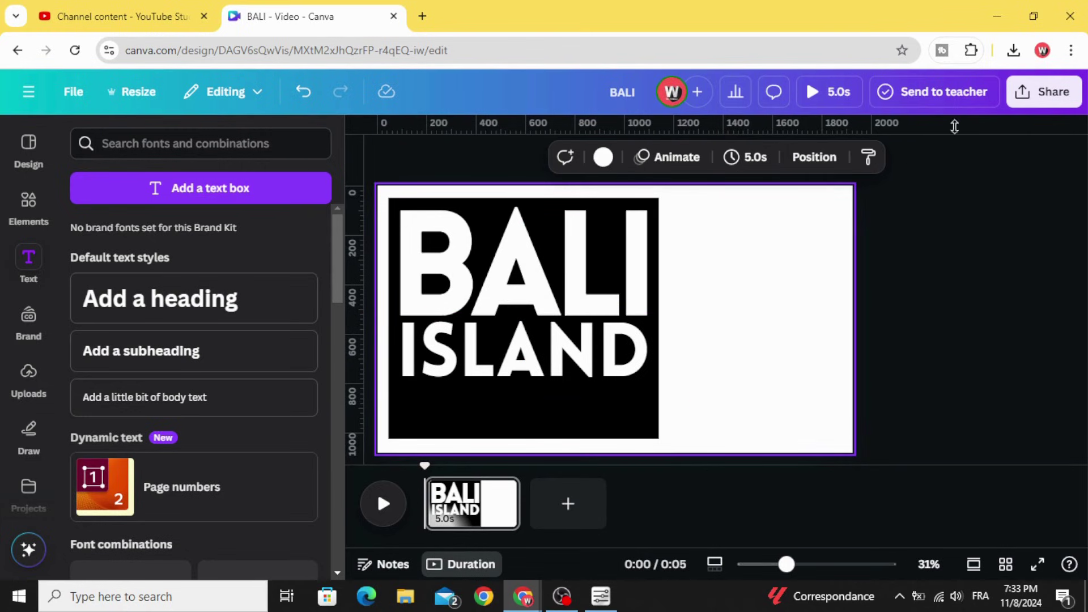
- Download the design as a PNG at 3,600×2,025 px
left_click(1045, 91)
scroll(851, 340, "down", 1)
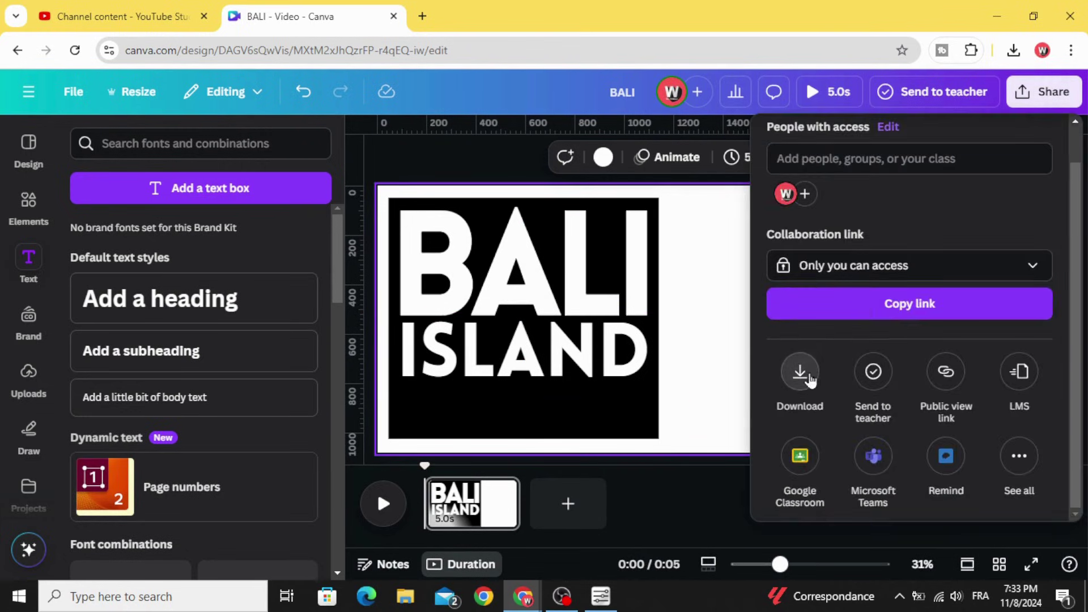
left_click(810, 380)
left_click(955, 204)
left_click(853, 309)
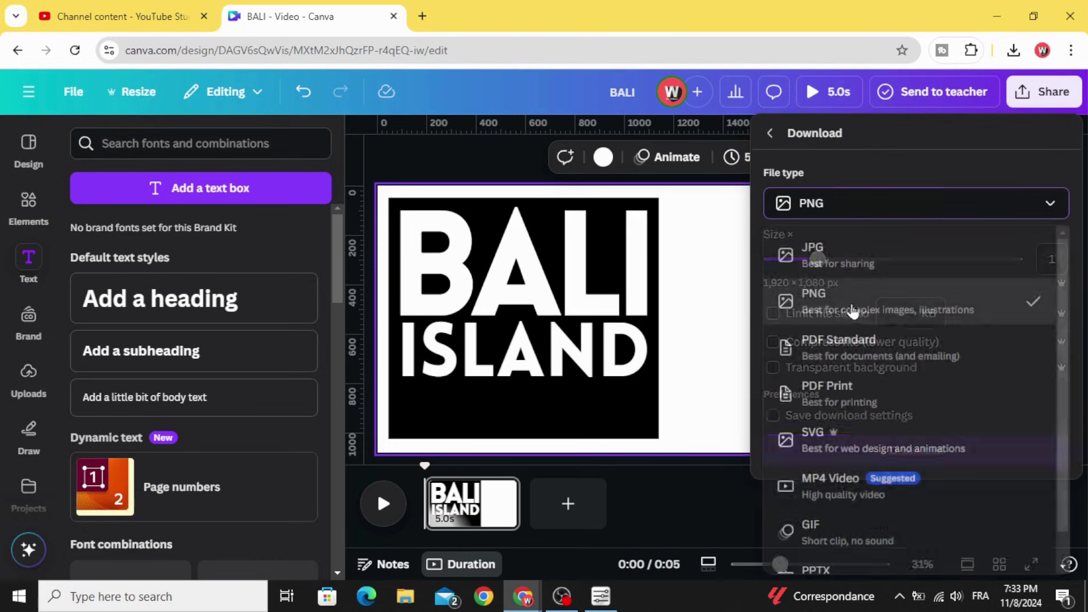
left_click_drag(821, 262, 896, 261)
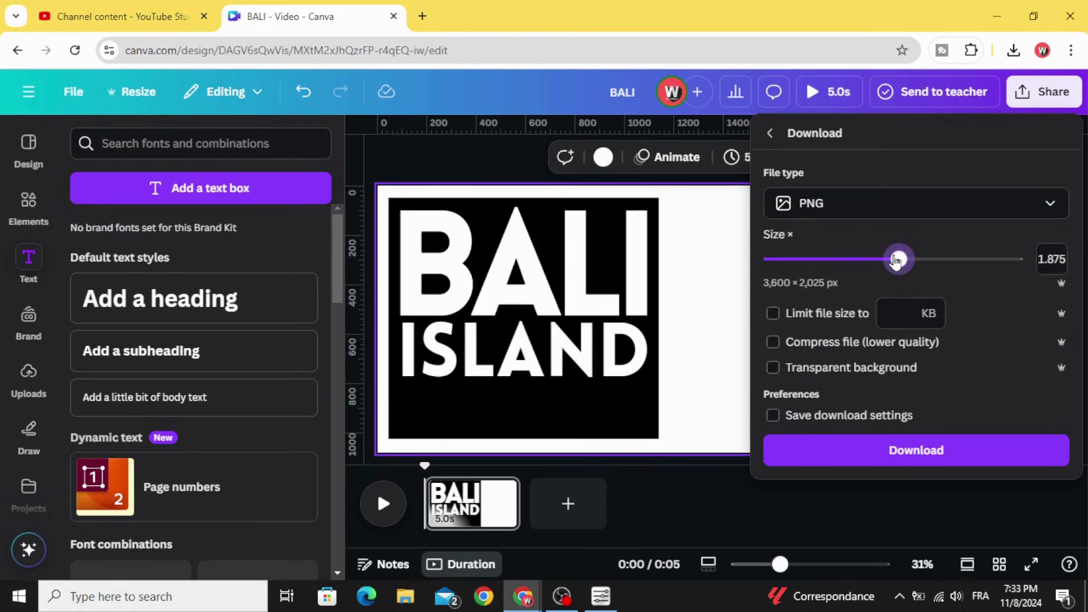
left_click(917, 453)
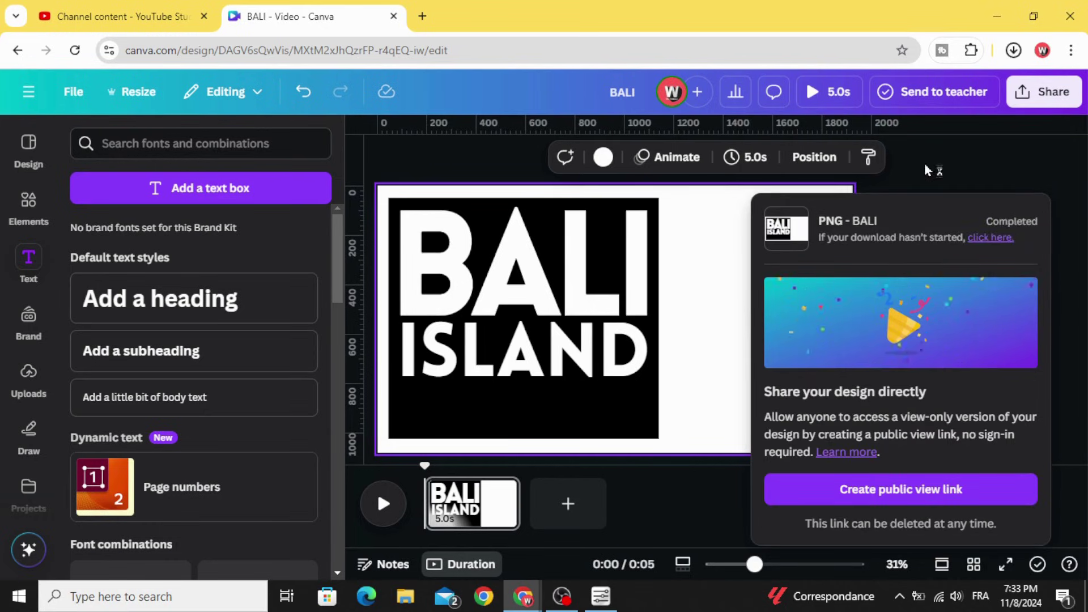
left_click(924, 163)
- Upload the downloaded BALI.png from the browser's downloads into Canva
left_click(1014, 51)
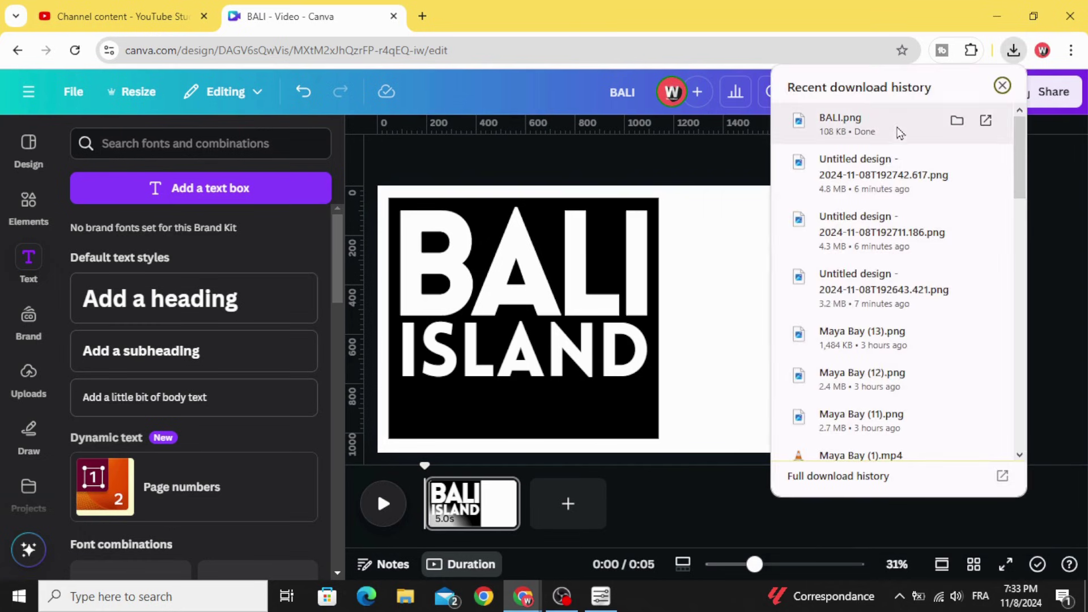
left_click_drag(901, 134, 559, 278)
left_click_drag(147, 359, 29, 378)
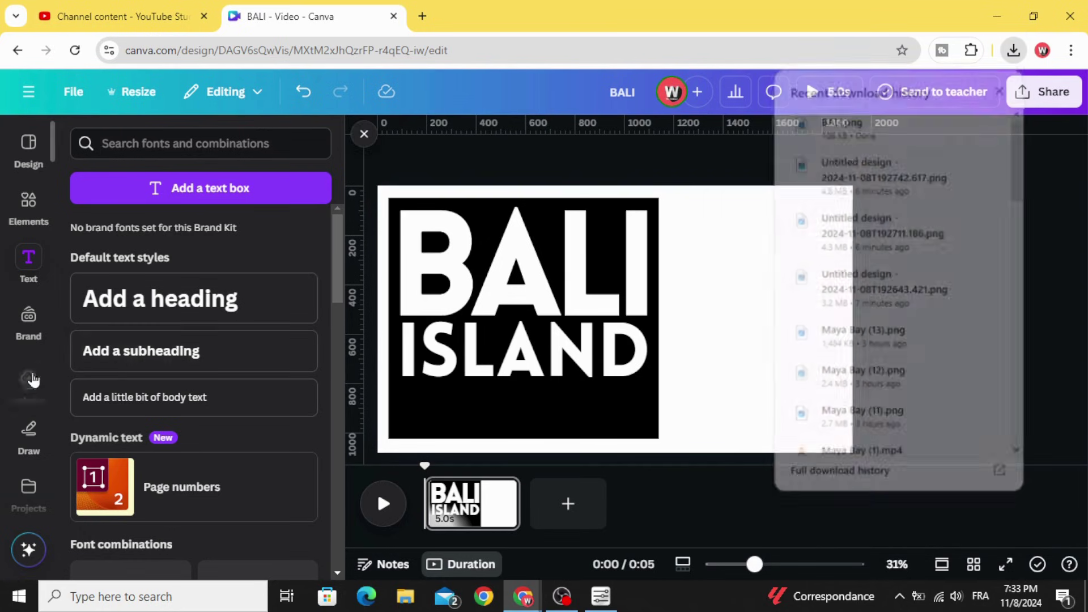
- Add a second page and place the BALI ISLAND image at its top-left
left_click(568, 504)
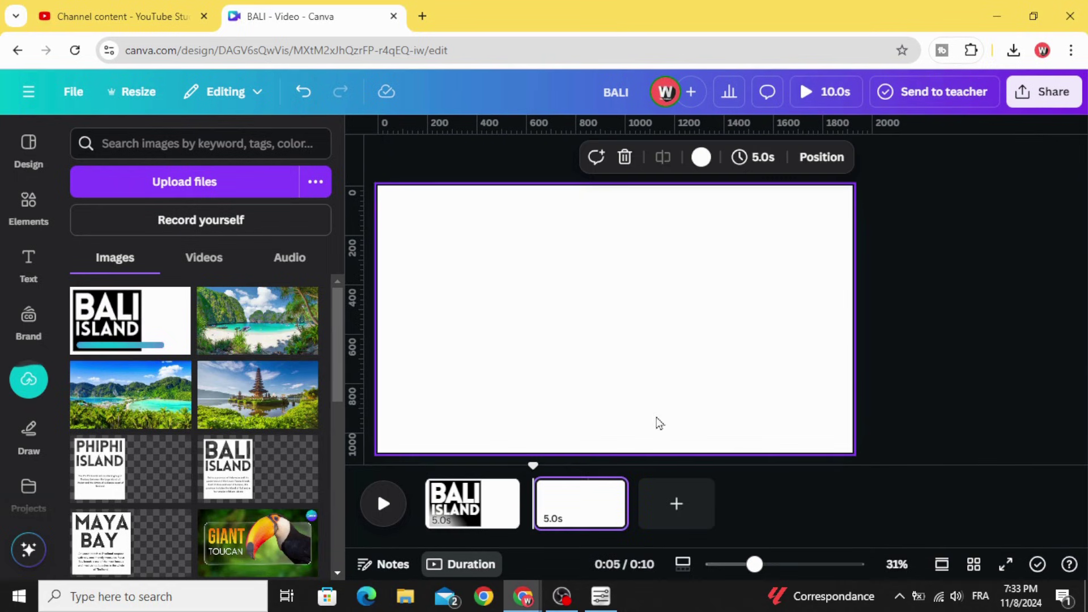
left_click_drag(132, 319, 585, 360)
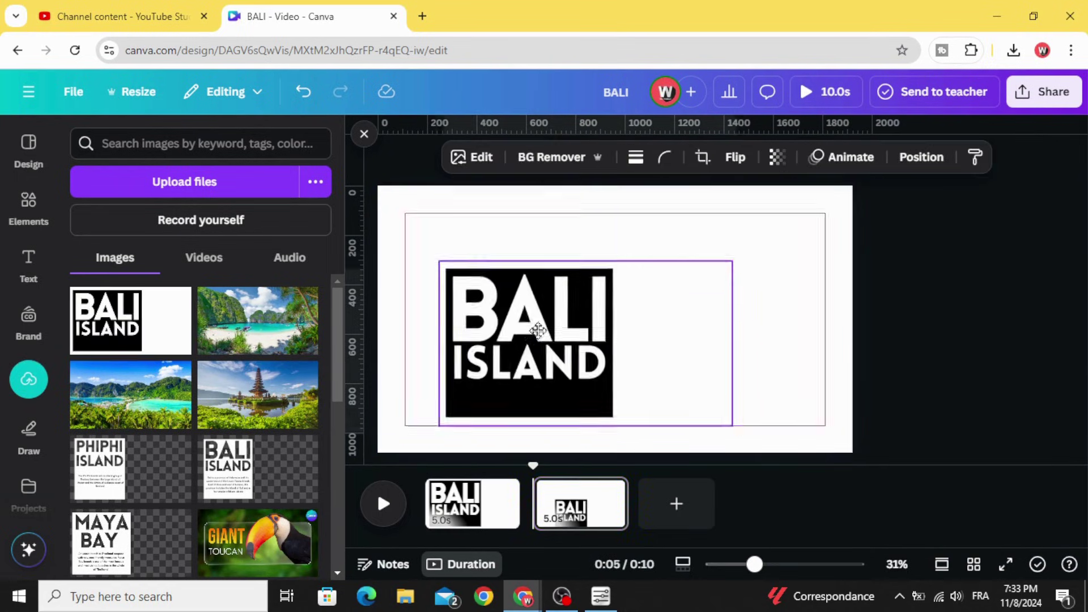
left_click_drag(529, 316, 493, 274)
- Make the page background teal and stretch the image to fill the 1920×1080 frame
left_click(786, 241)
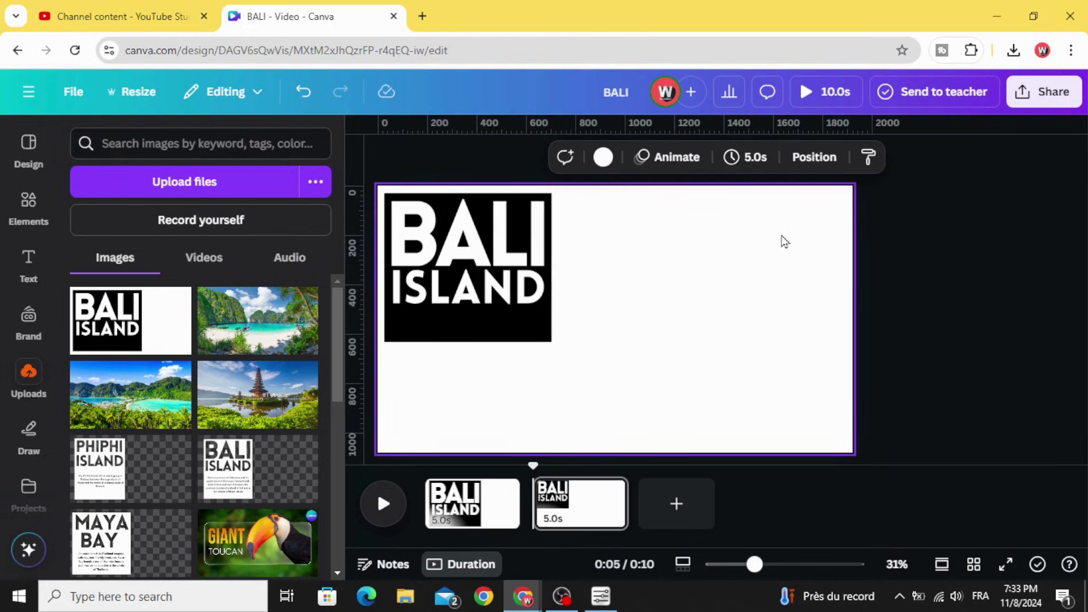
left_click(603, 158)
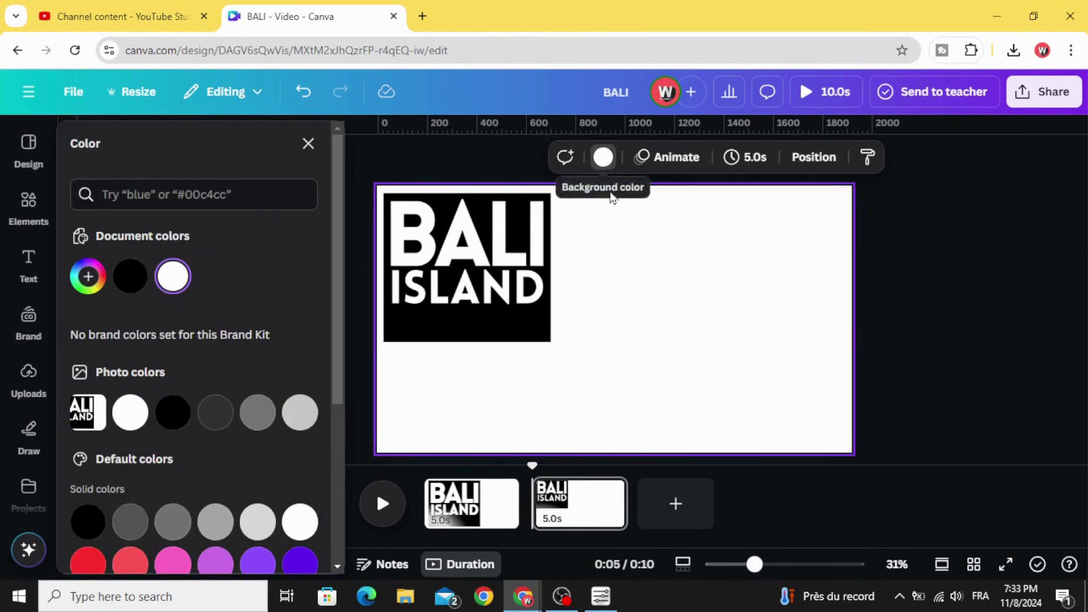
scroll(209, 481, "down", 3)
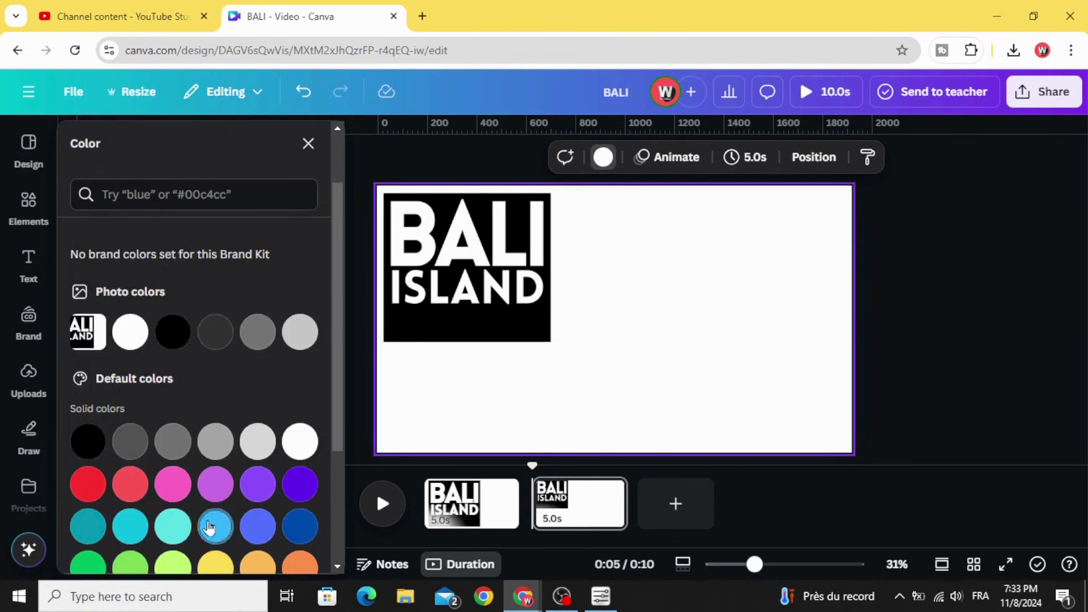
left_click(173, 447)
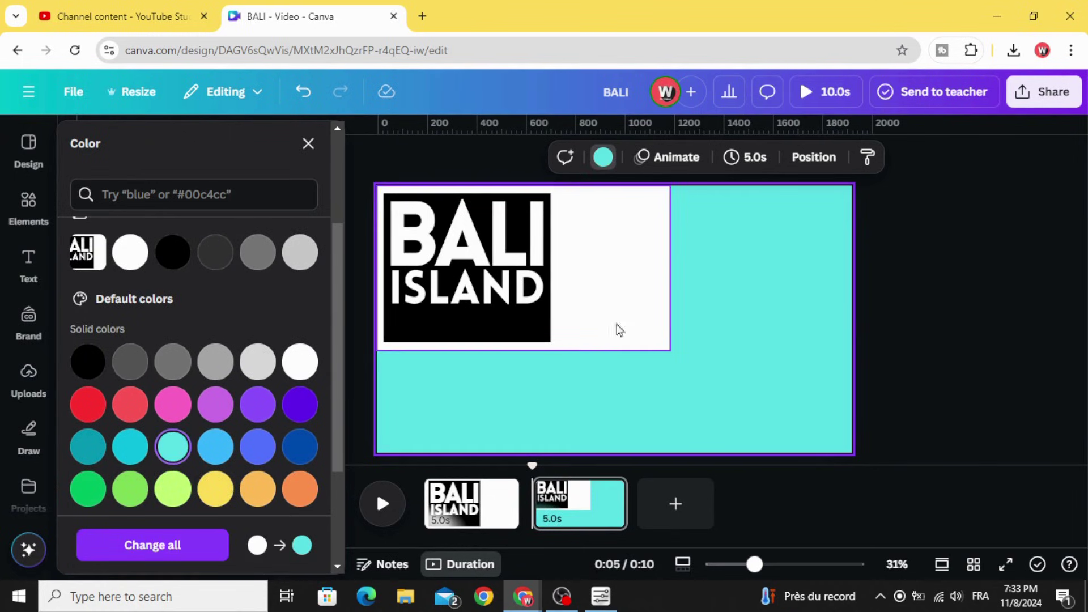
left_click(620, 329)
left_click_drag(671, 350, 852, 448)
- Remove the BALI ISLAND image's background and apply the Cherry duotone effect
left_click(545, 157)
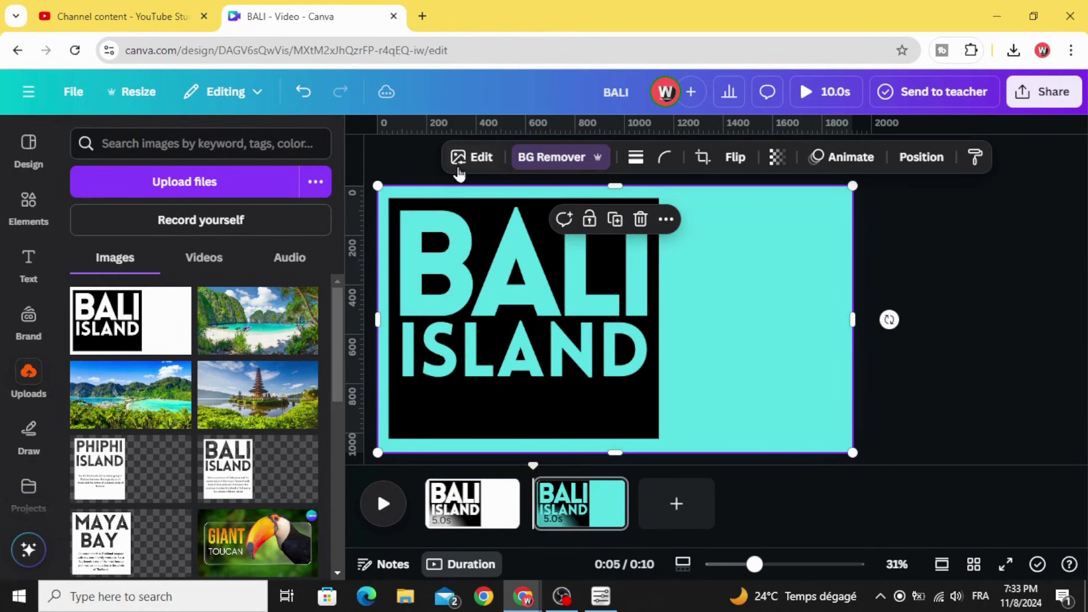
left_click(481, 159)
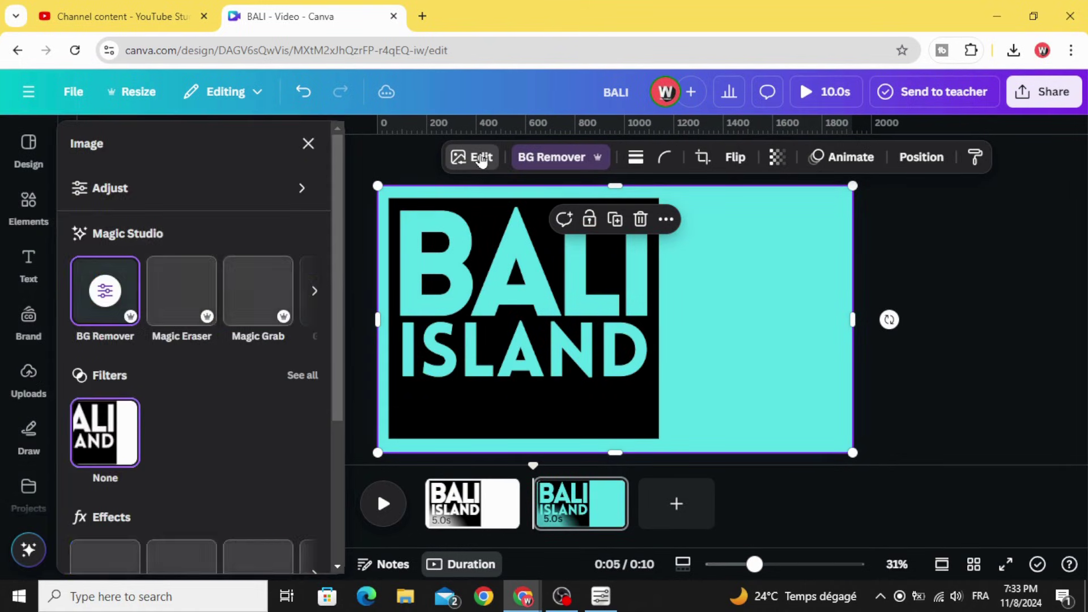
scroll(227, 373, "down", 5)
scroll(225, 373, "down", 1)
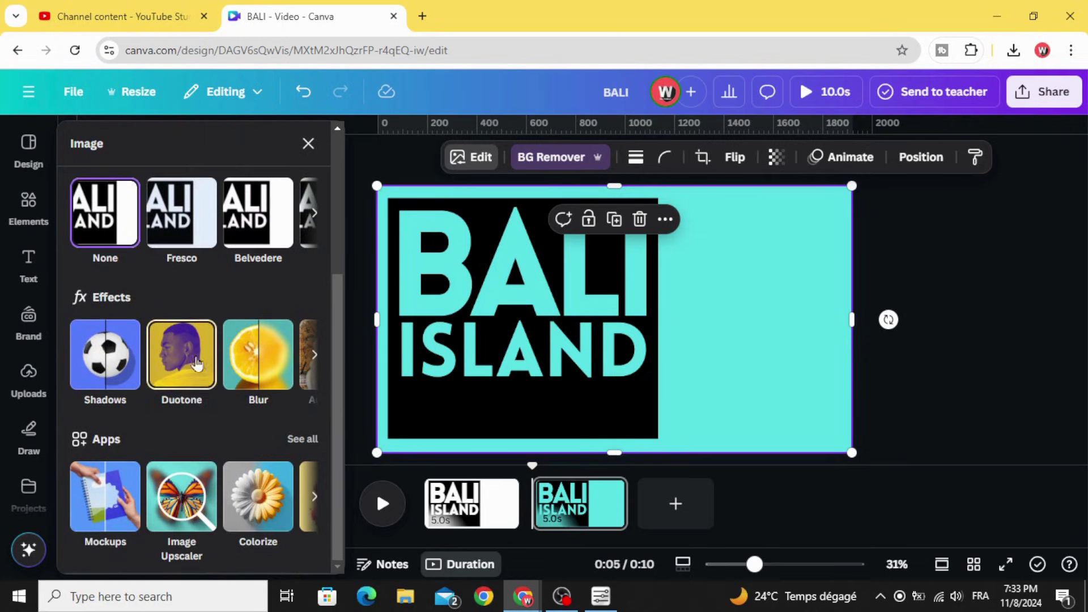
left_click(191, 356)
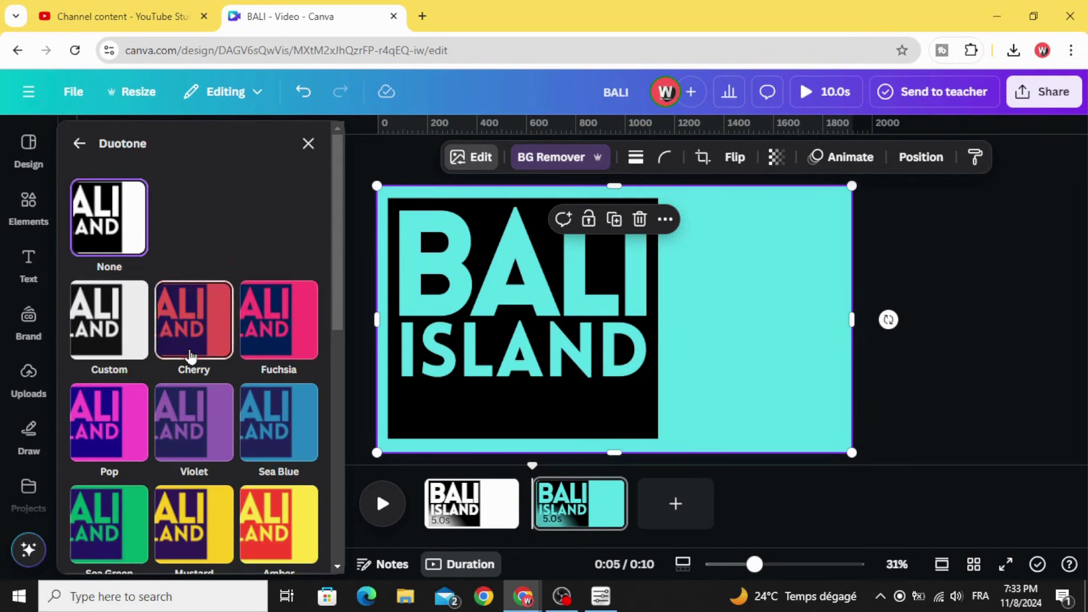
left_click(200, 322)
- Set both duotone highlights and shadows to white #FFFFFF
left_click(305, 402)
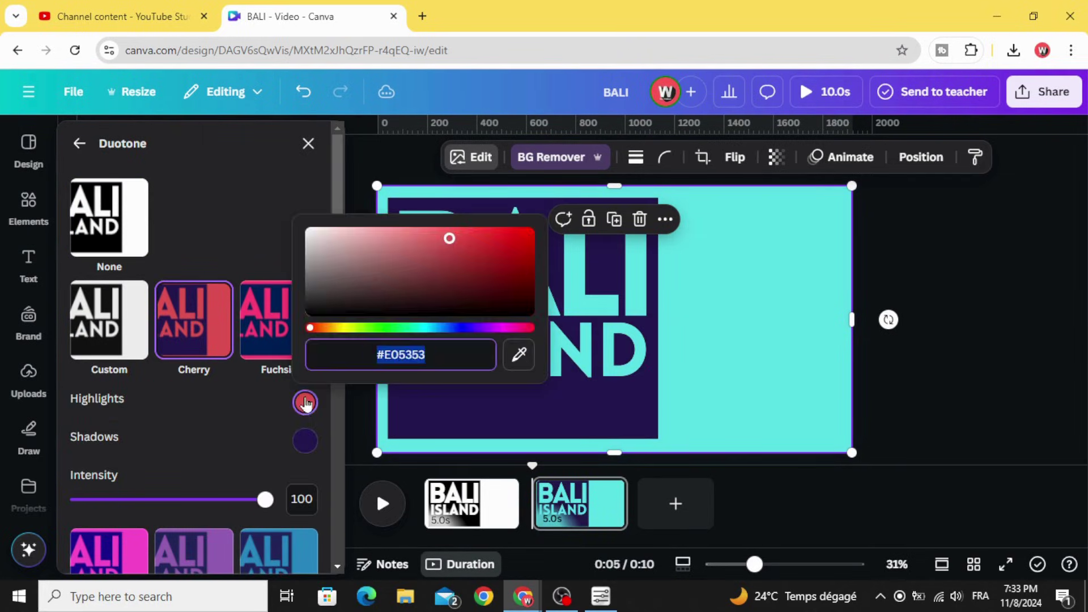
left_click_drag(319, 291, 277, 193)
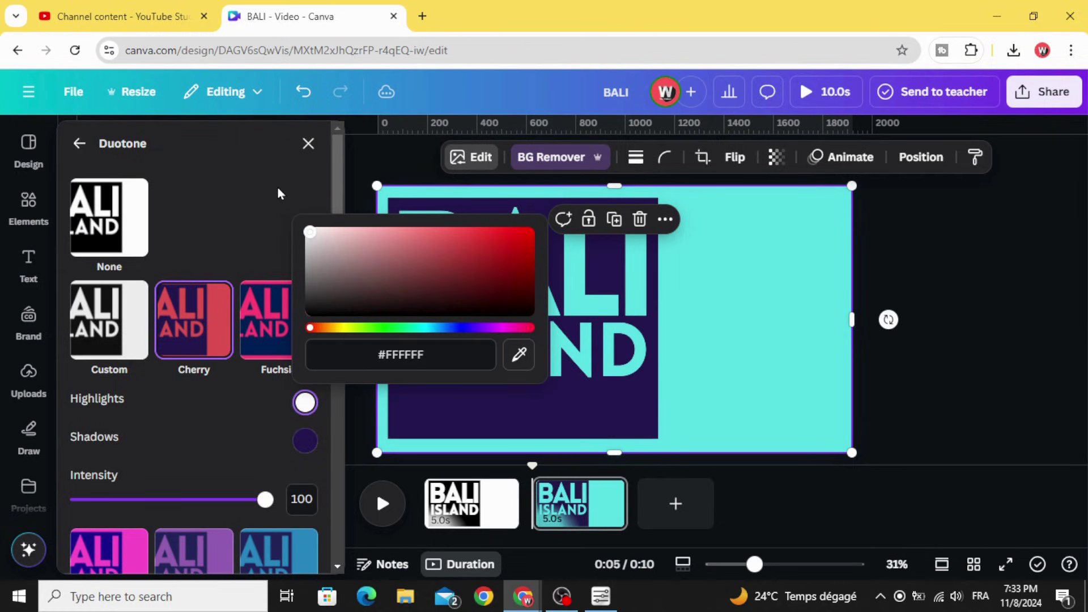
left_click(305, 441)
left_click_drag(323, 340, 271, 221)
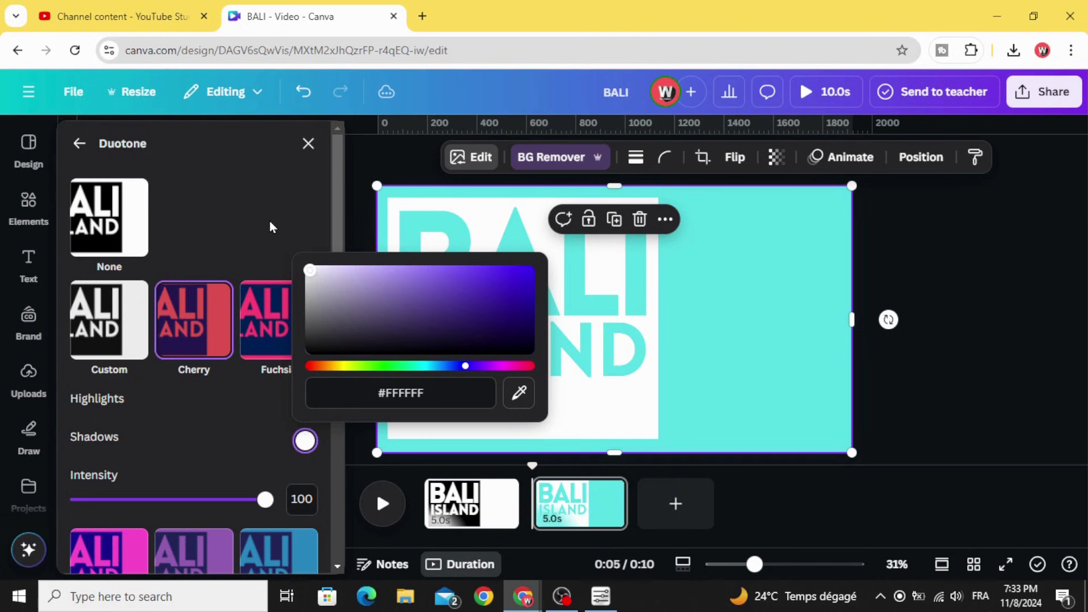
left_click(270, 221)
left_click(617, 453)
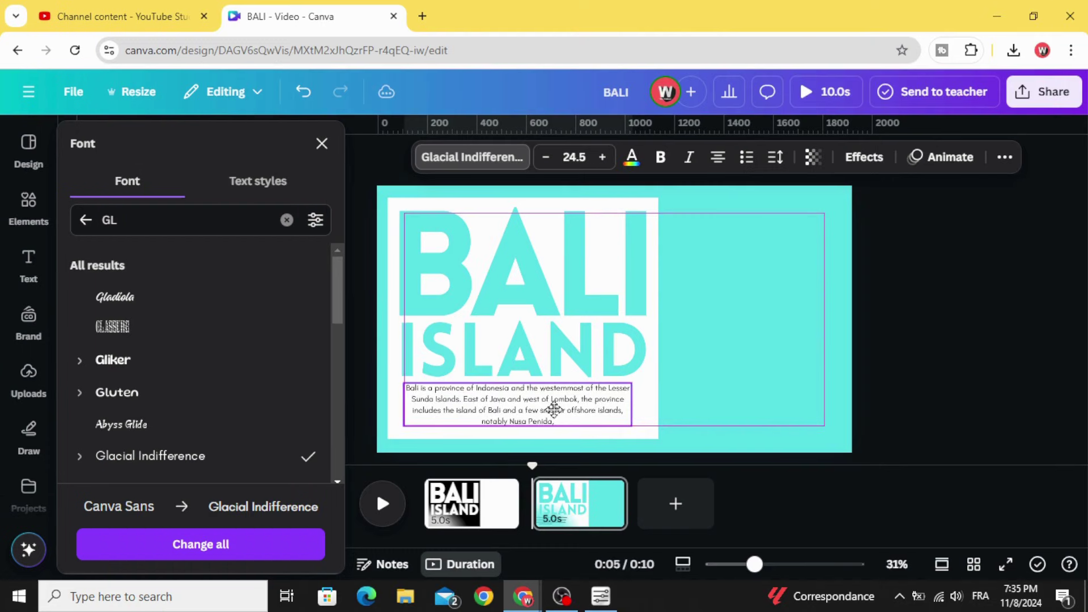
- Enlarge the Bali paragraph, then give the BALI ISLAND image a Glow shadow with size 6, blur 9
left_click(549, 410)
left_click_drag(625, 429, 646, 440)
left_click(689, 327)
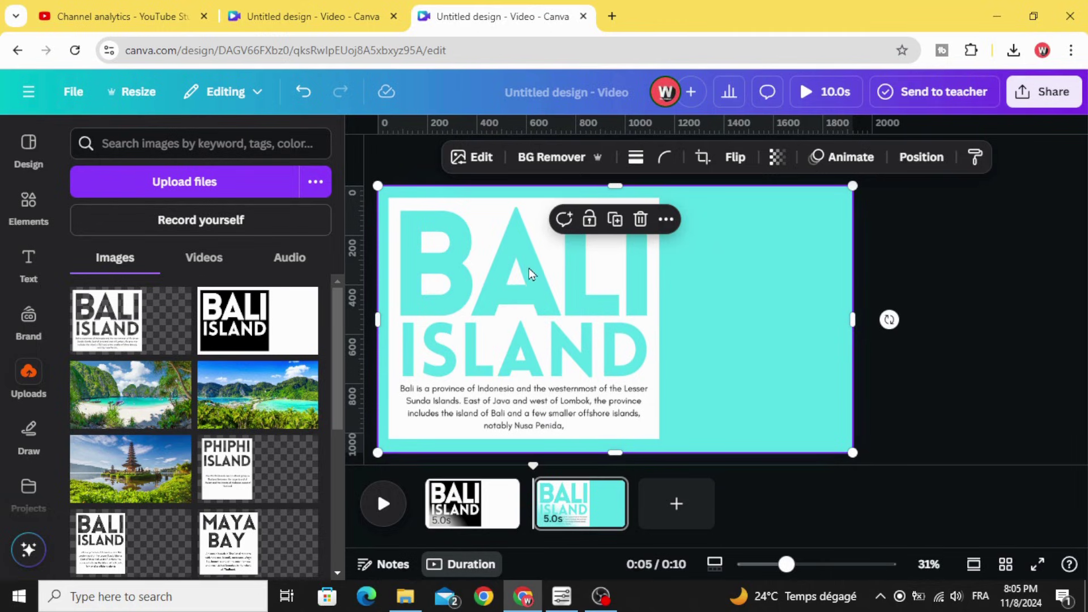
left_click(479, 161)
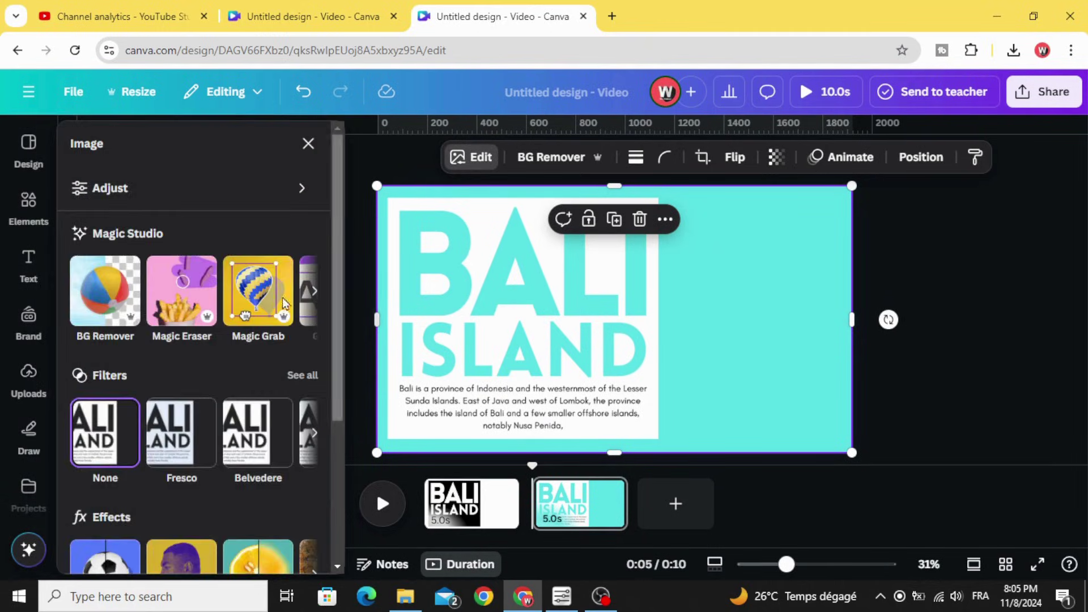
scroll(126, 355, "down", 4)
left_click(126, 354)
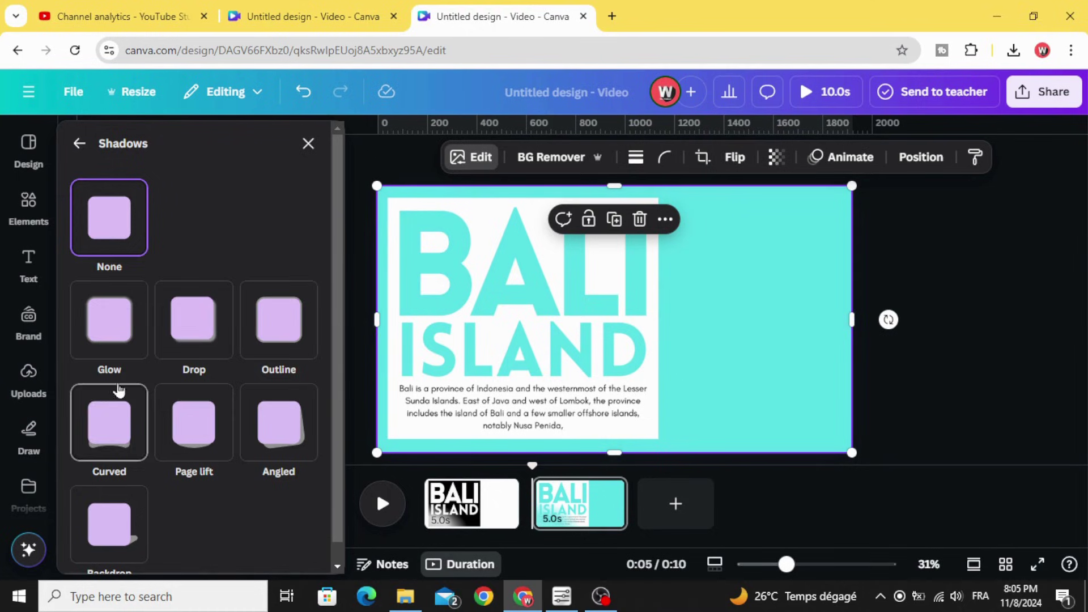
left_click(91, 319)
scroll(96, 329, "down", 1)
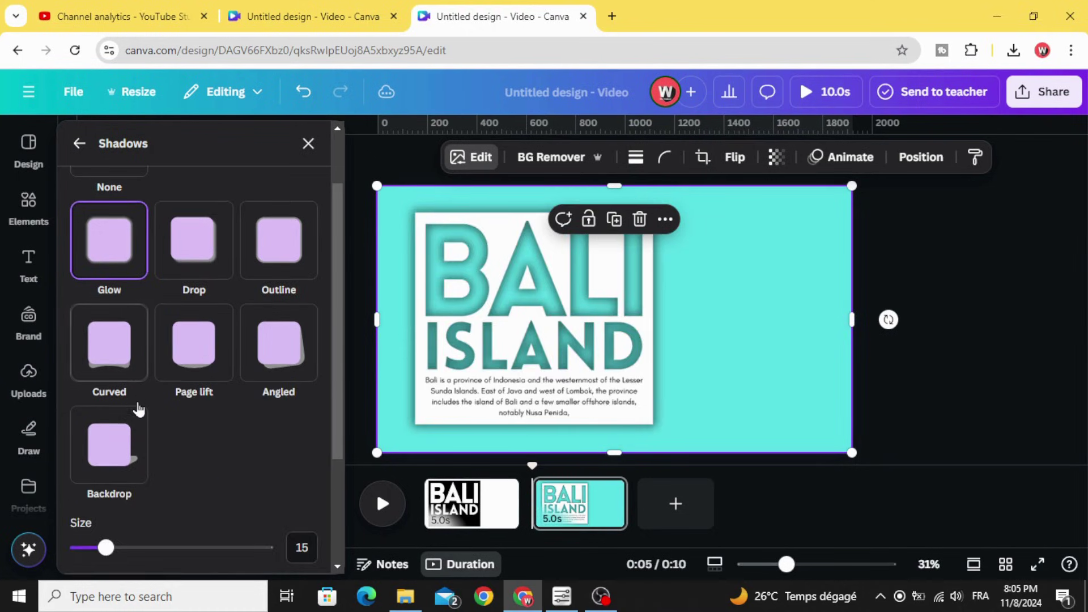
scroll(130, 402, "down", 3)
left_click_drag(105, 390, 89, 390)
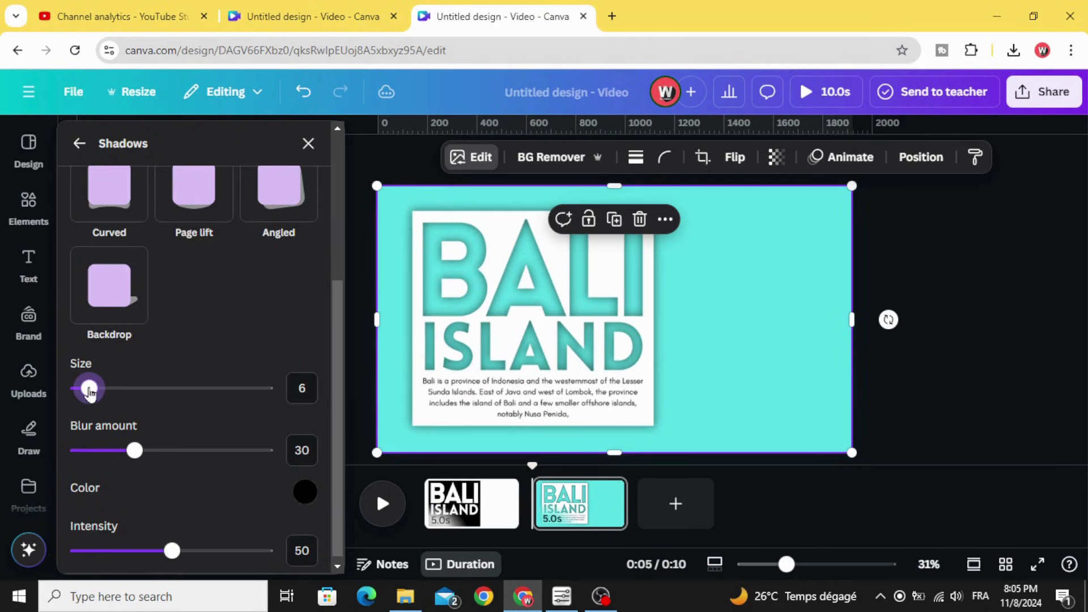
left_click_drag(127, 459, 97, 457)
left_click(894, 277)
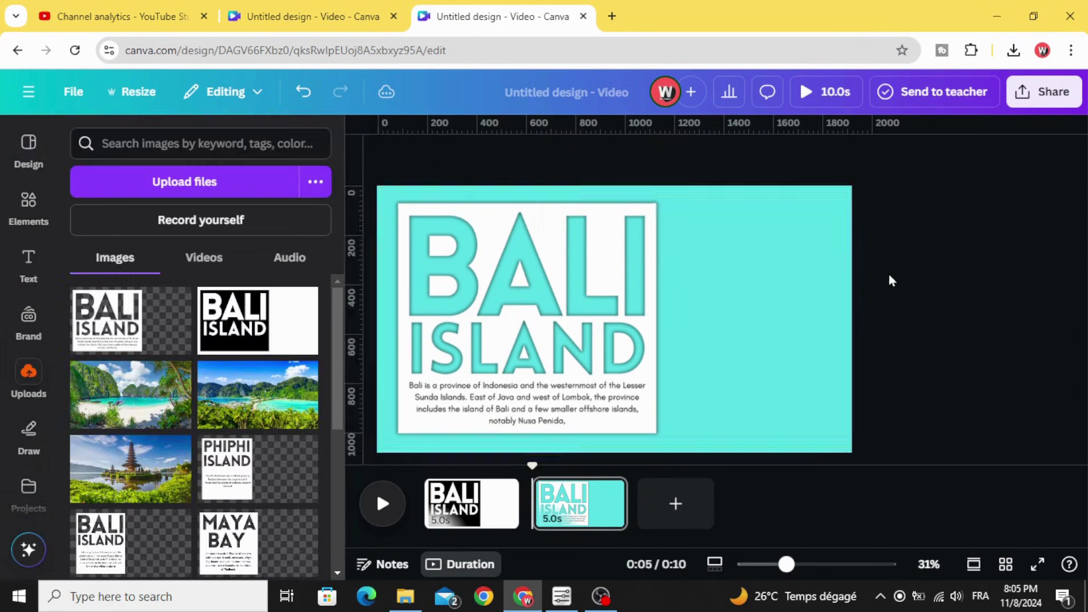
- Download only page 2 as a transparent-background PNG at 1.5× size
left_click(779, 319)
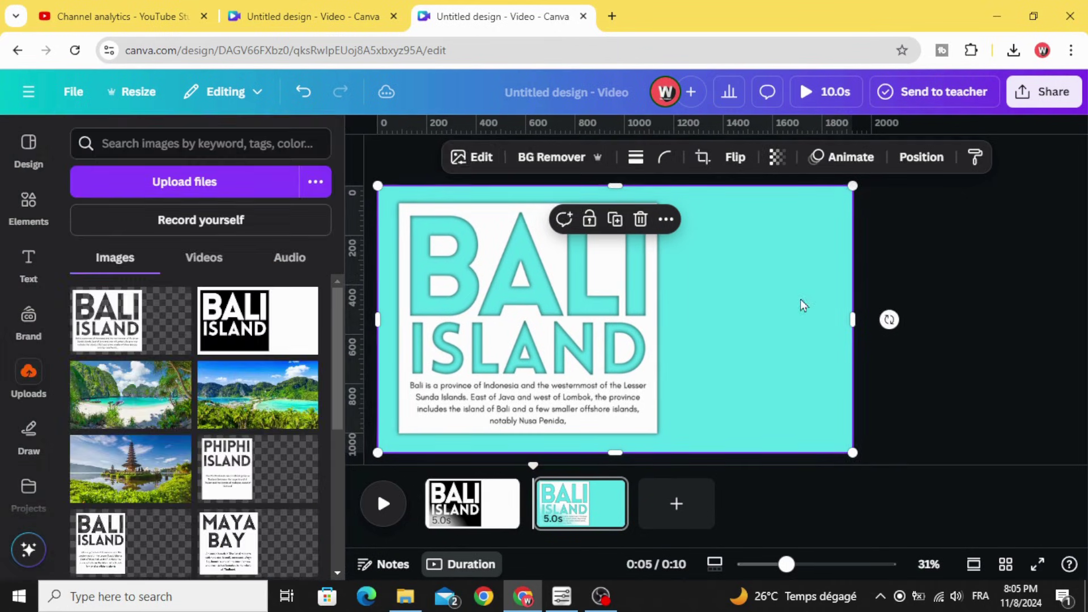
left_click(1044, 91)
left_click(800, 414)
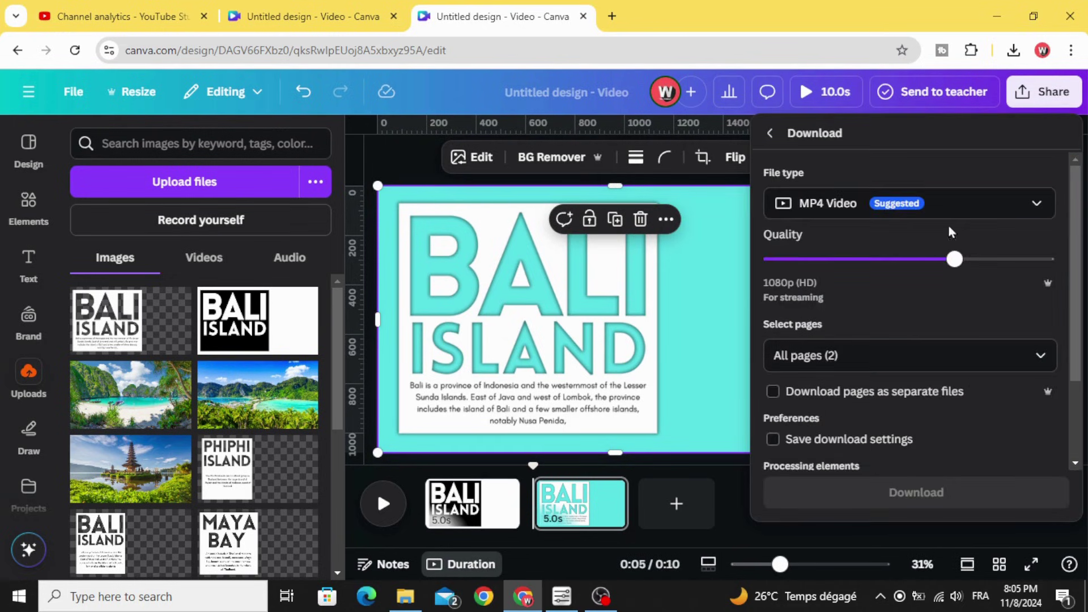
left_click(953, 204)
left_click(834, 296)
left_click(865, 425)
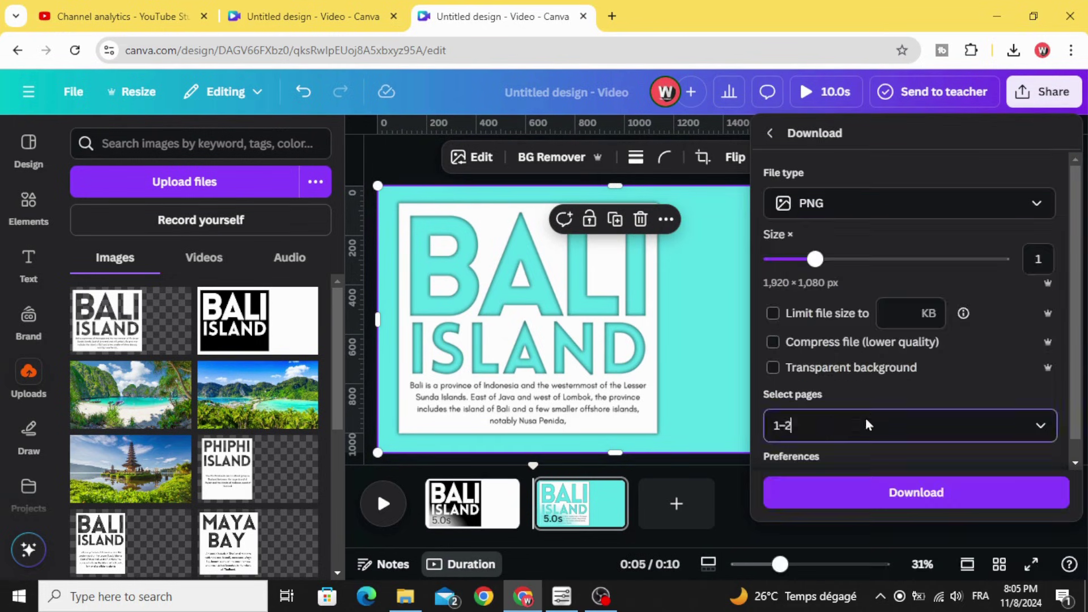
left_click(1041, 226)
left_click(1041, 316)
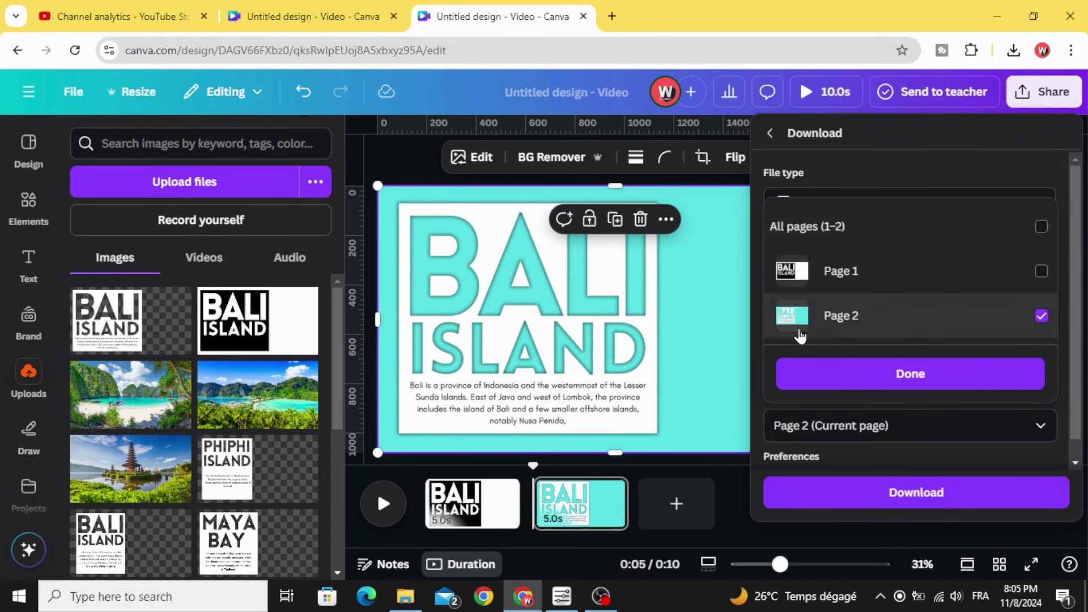
left_click(850, 367)
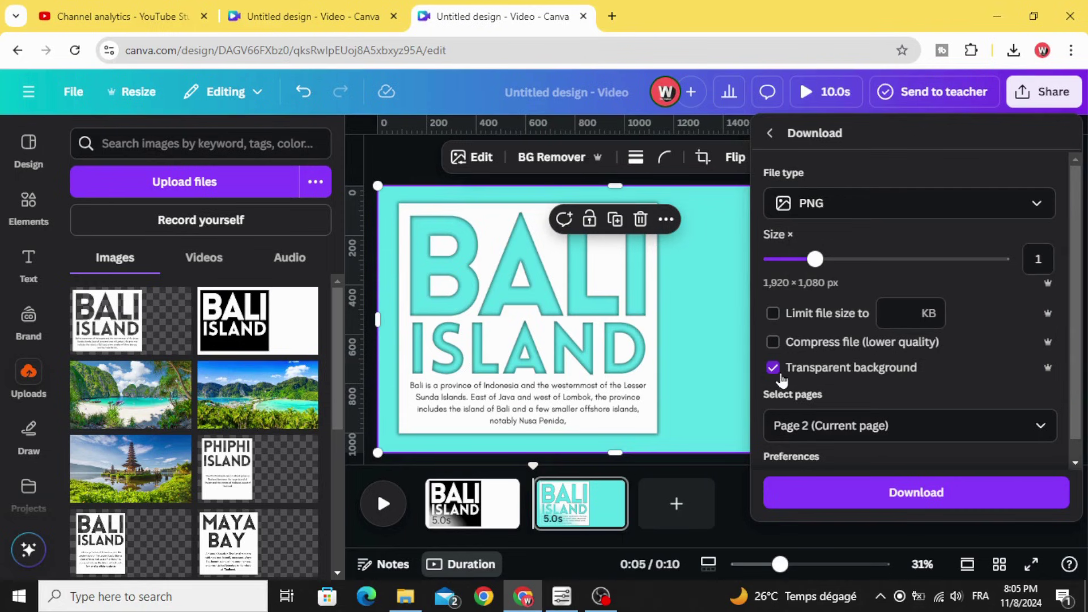
left_click_drag(824, 271, 847, 273)
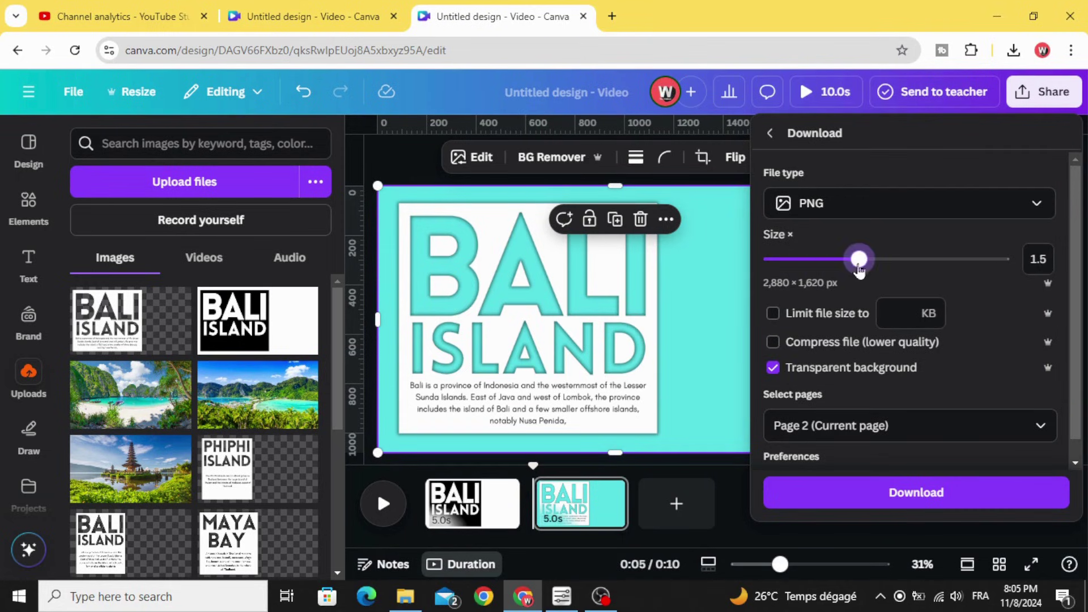
left_click(915, 481)
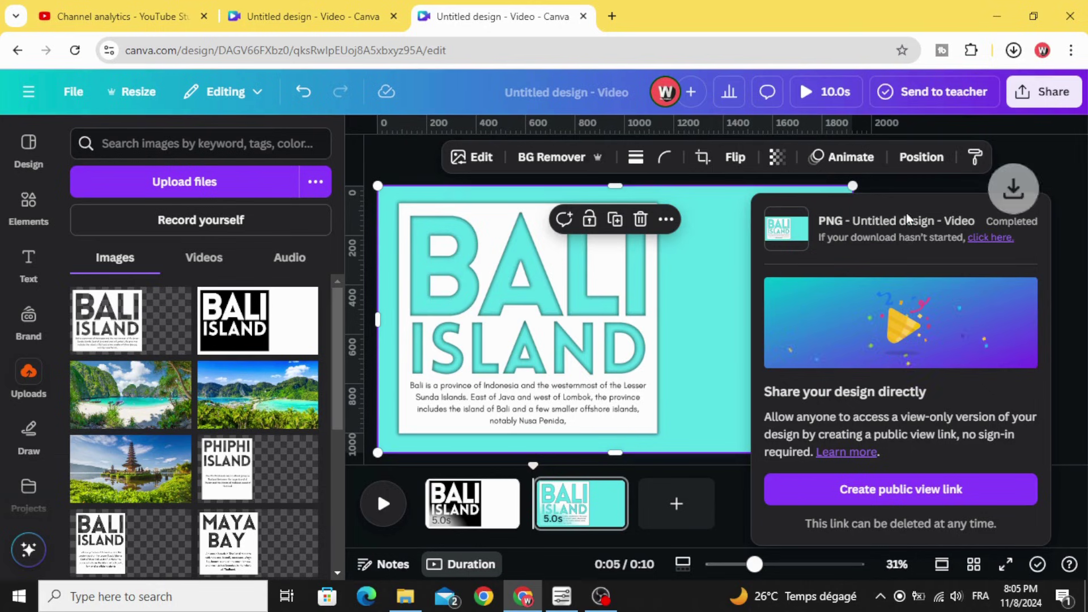
- Upload the newly downloaded 432 KB PNG from the browser's downloads into Canva's uploads
left_click(1013, 51)
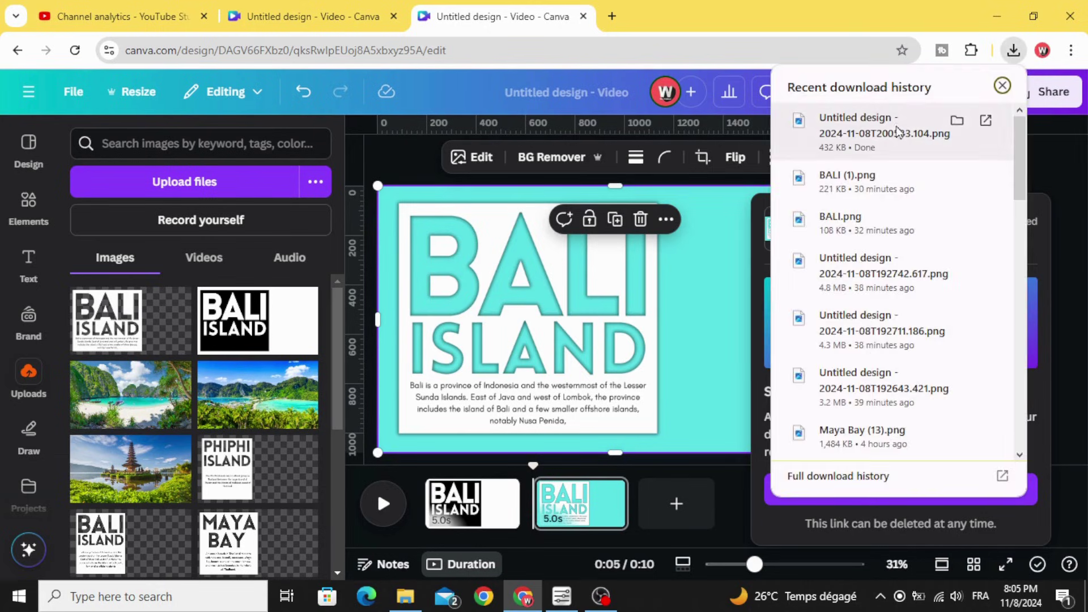
left_click_drag(862, 132, 196, 340)
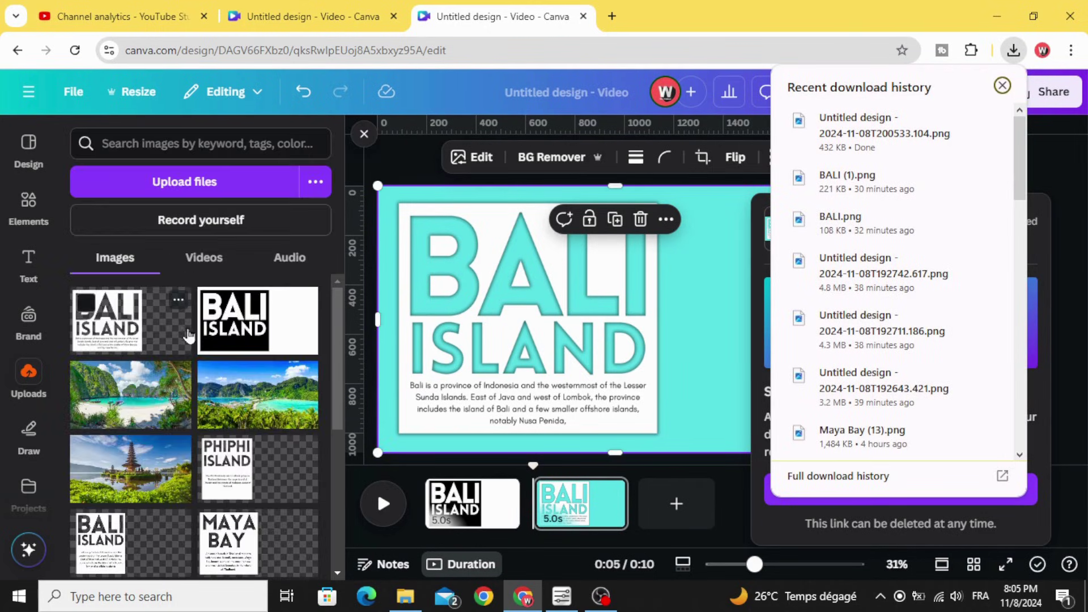
left_click(330, 298)
scroll(330, 298, "down", 3)
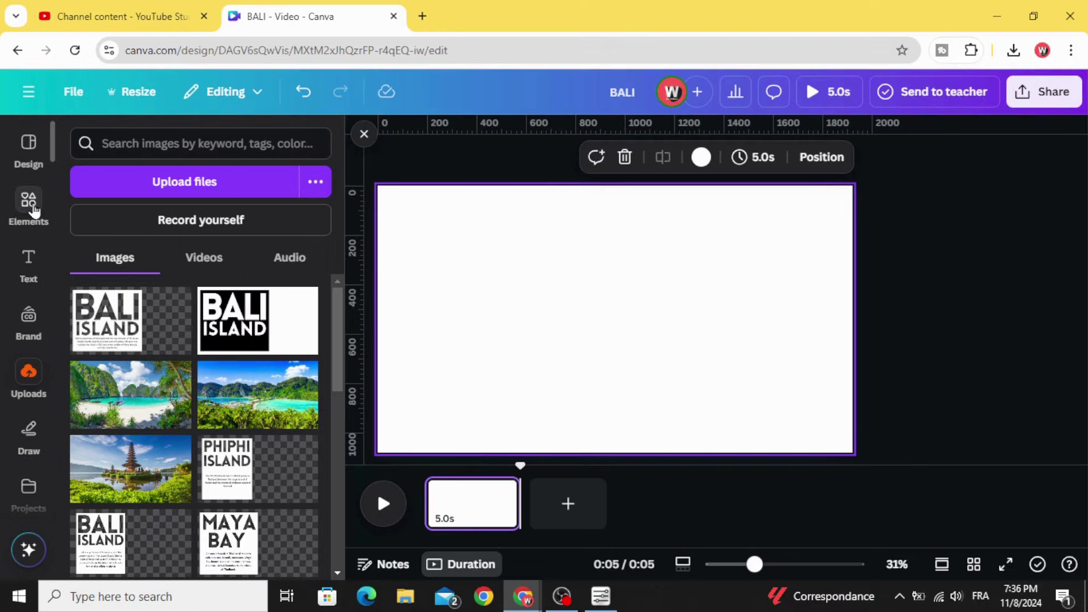
- Search Elements photos for 'wood' and add a dark wooden-plank photo to the page
left_click(29, 203)
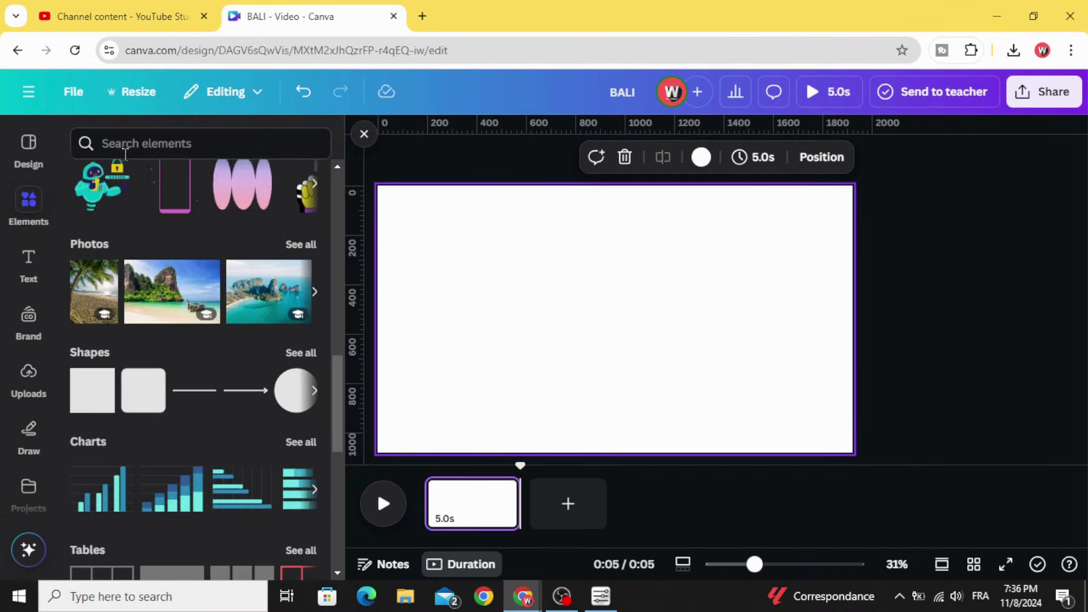
left_click(142, 146)
type("woo")
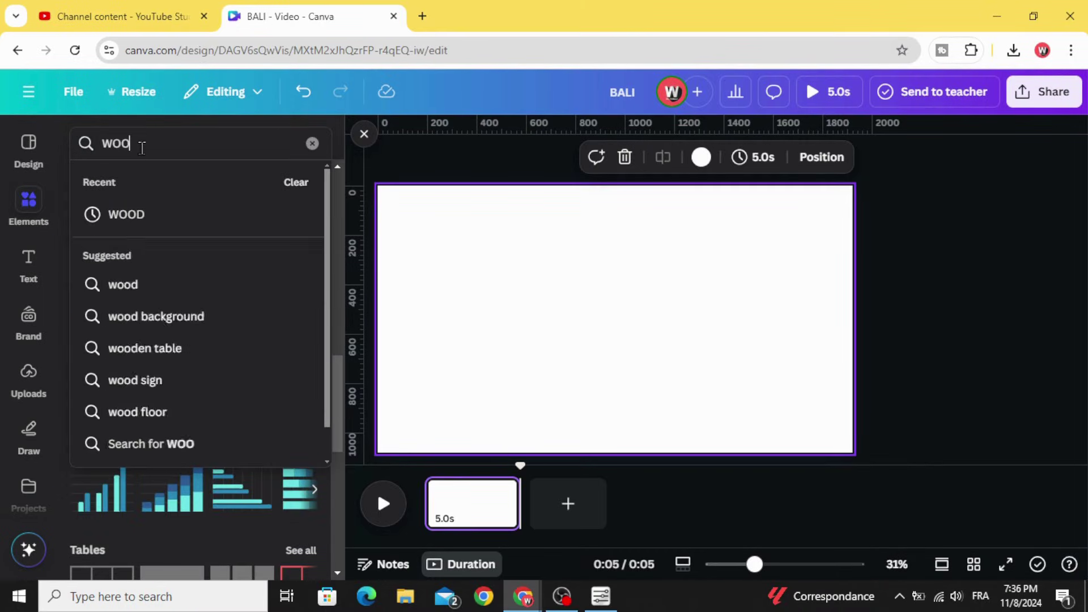
type("D")
key("Return")
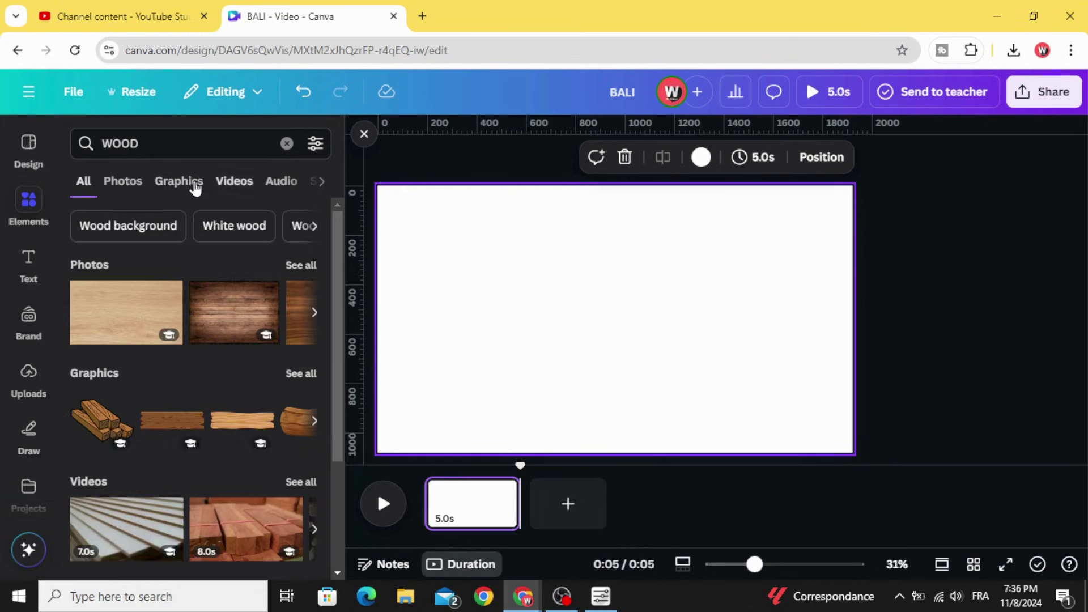
left_click(119, 183)
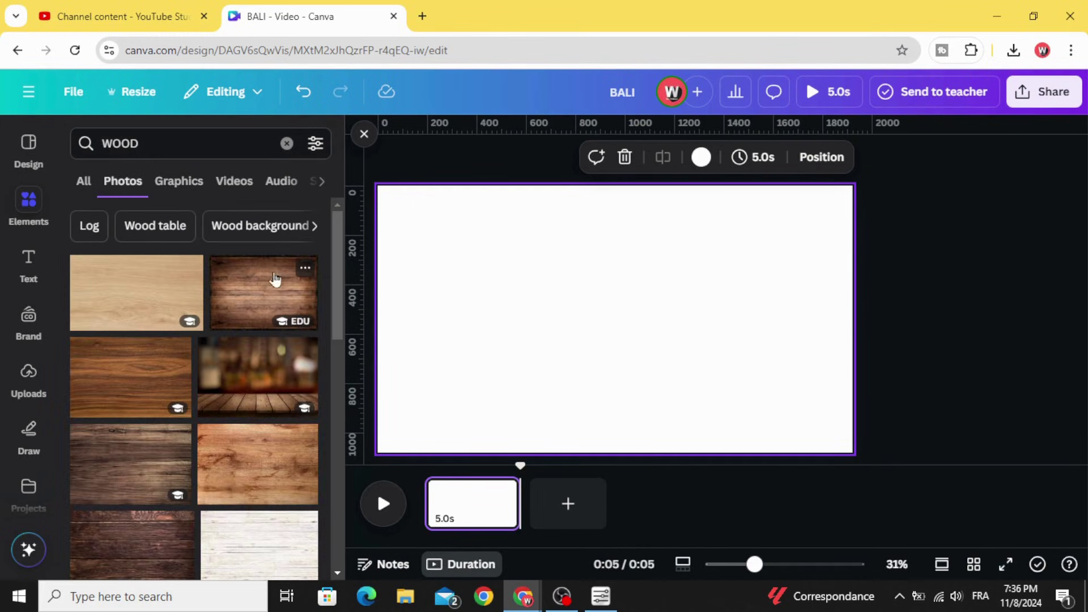
scroll(136, 374, "down", 10)
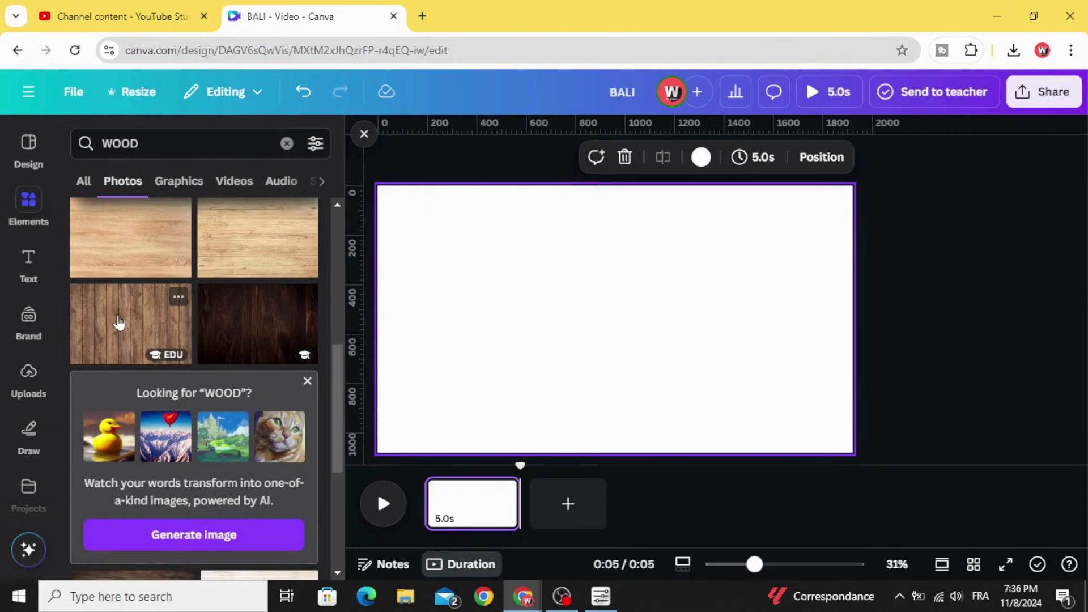
left_click(119, 322)
- Resize and align the wood photo so it covers the whole page
left_click_drag(554, 342, 634, 399)
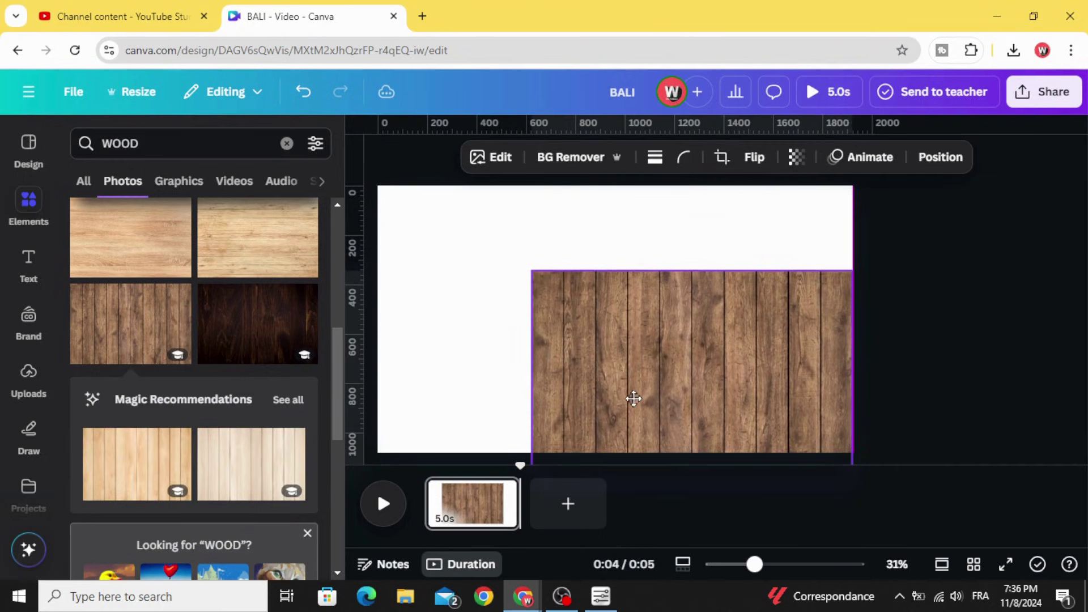
left_click_drag(532, 272, 381, 176)
left_click_drag(494, 358, 490, 322)
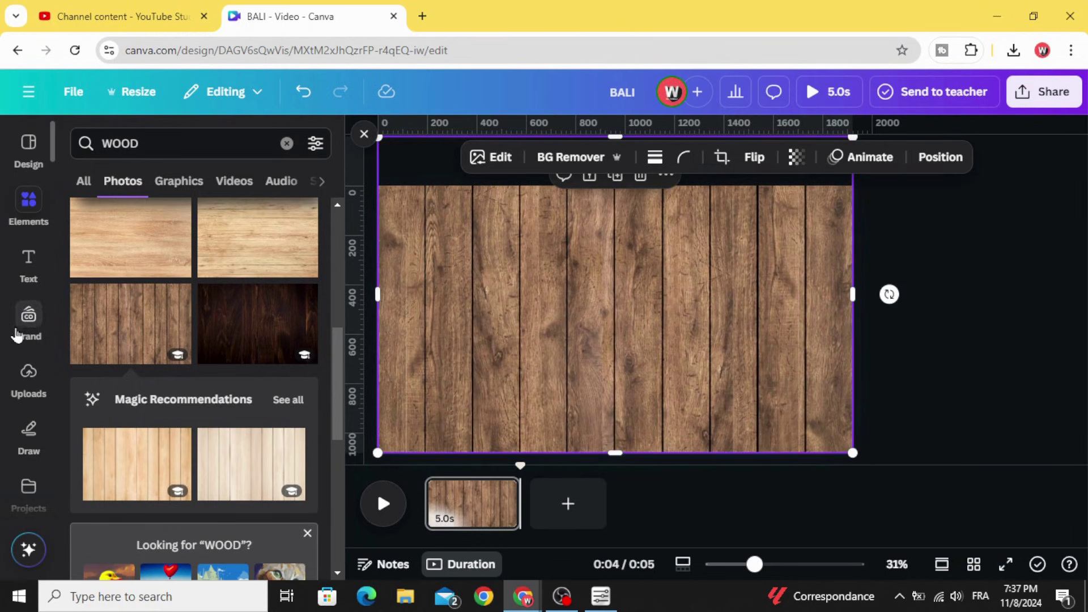
left_click(27, 376)
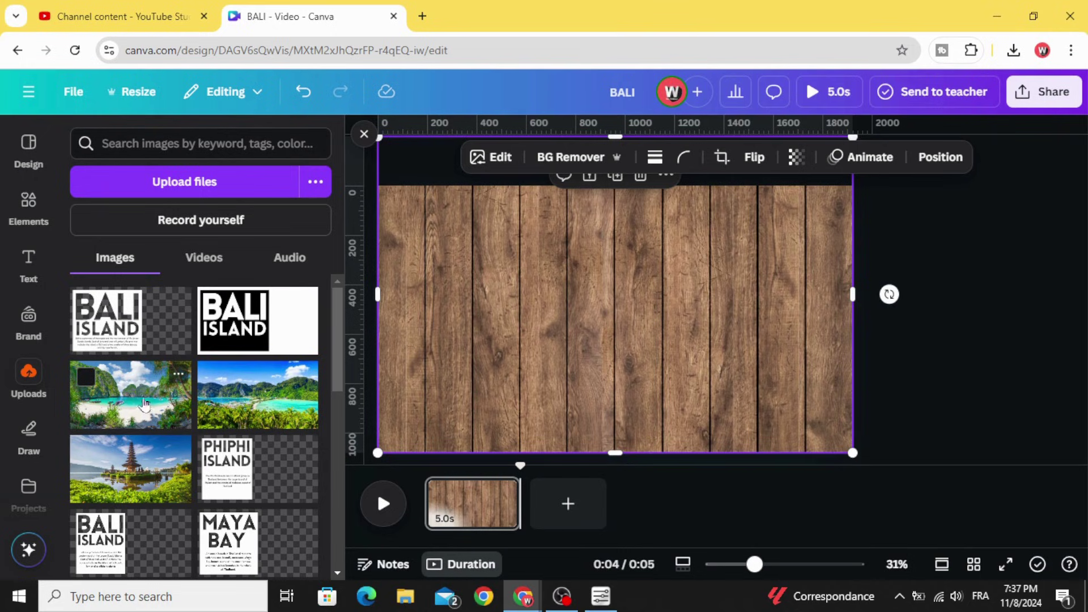
- Place the beach photo over the wood background, shrink it and centre it horizontally
scroll(153, 414, "down", 1)
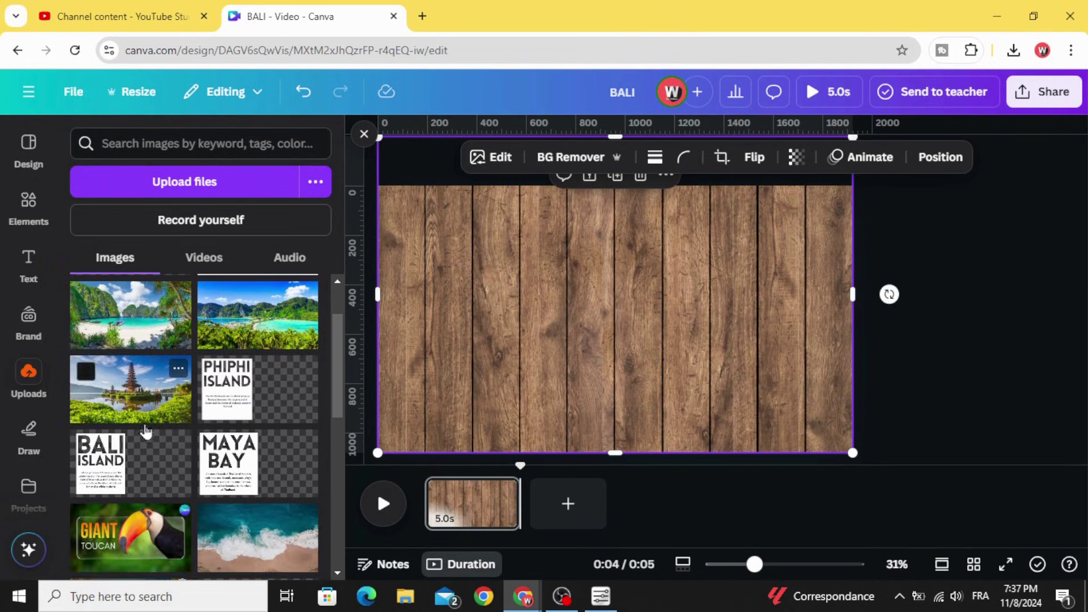
scroll(145, 433, "up", 1)
left_click_drag(134, 406, 546, 319)
left_click_drag(421, 223, 497, 264)
left_click_drag(602, 357, 585, 345)
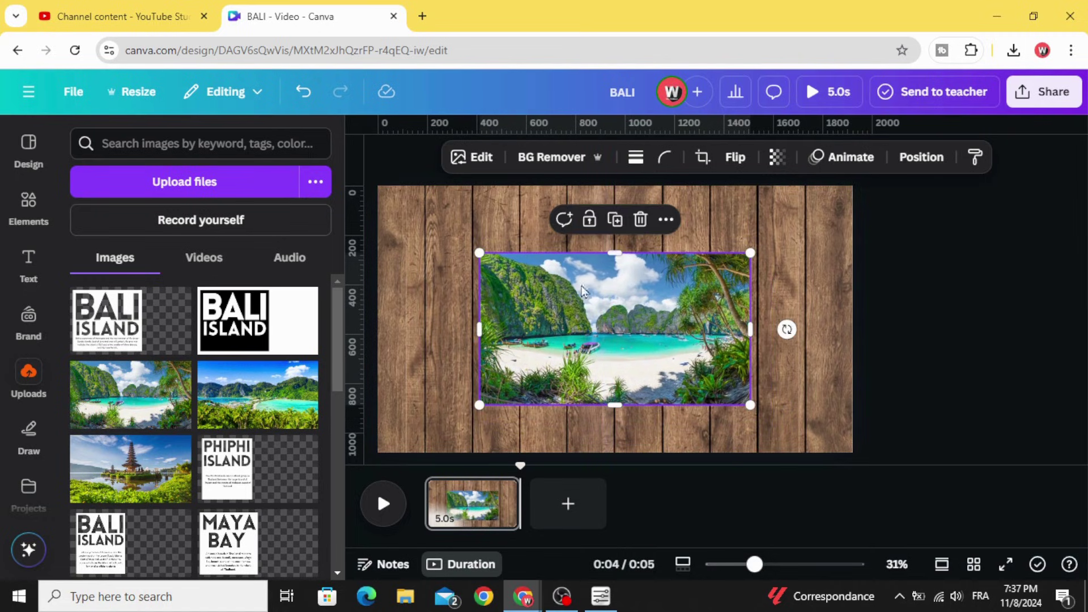
- Give the beach photo a Glow shadow and raise its size from 15 to 30
left_click(487, 158)
scroll(145, 410, "down", 4)
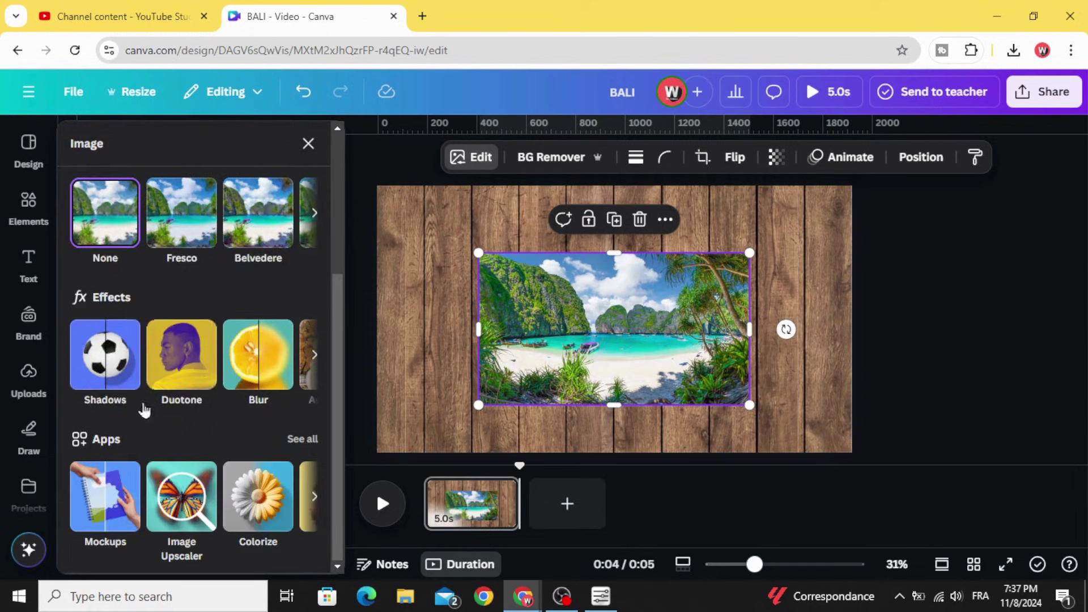
left_click(116, 366)
left_click(115, 325)
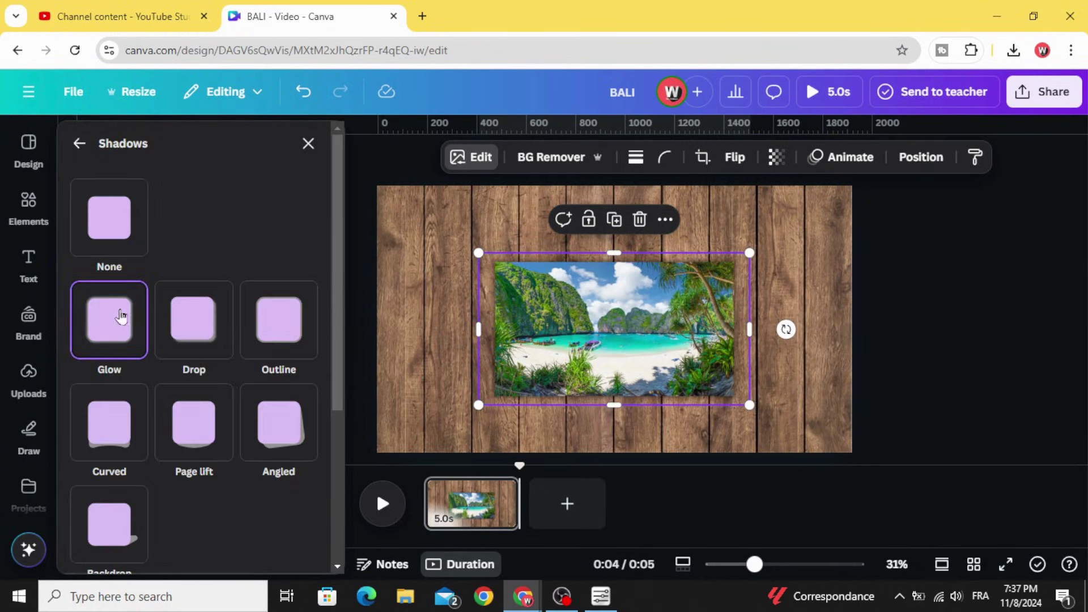
scroll(124, 295, "down", 2)
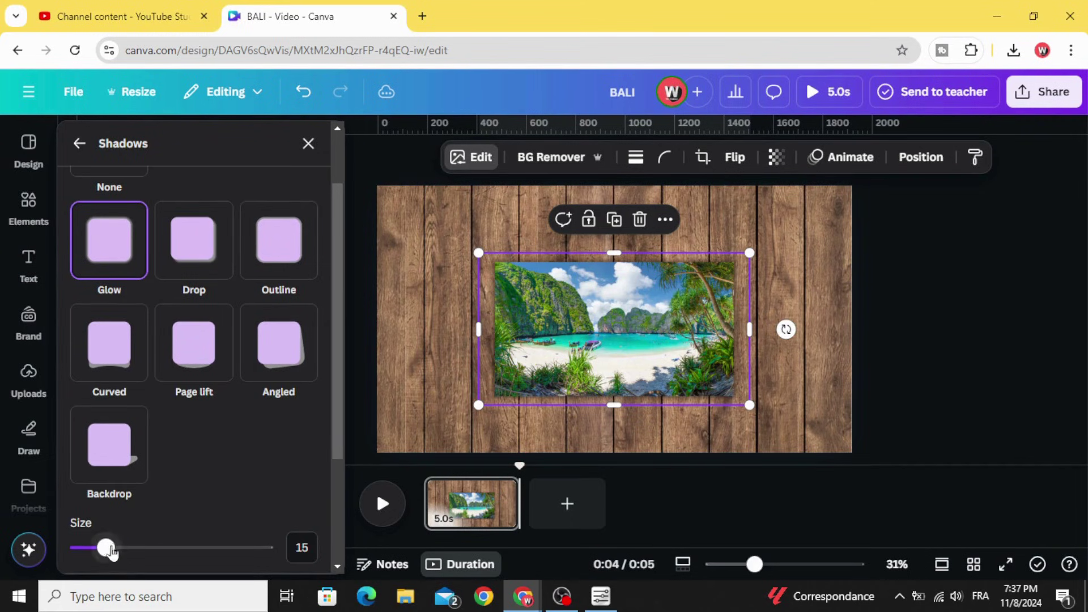
left_click_drag(113, 553, 136, 556)
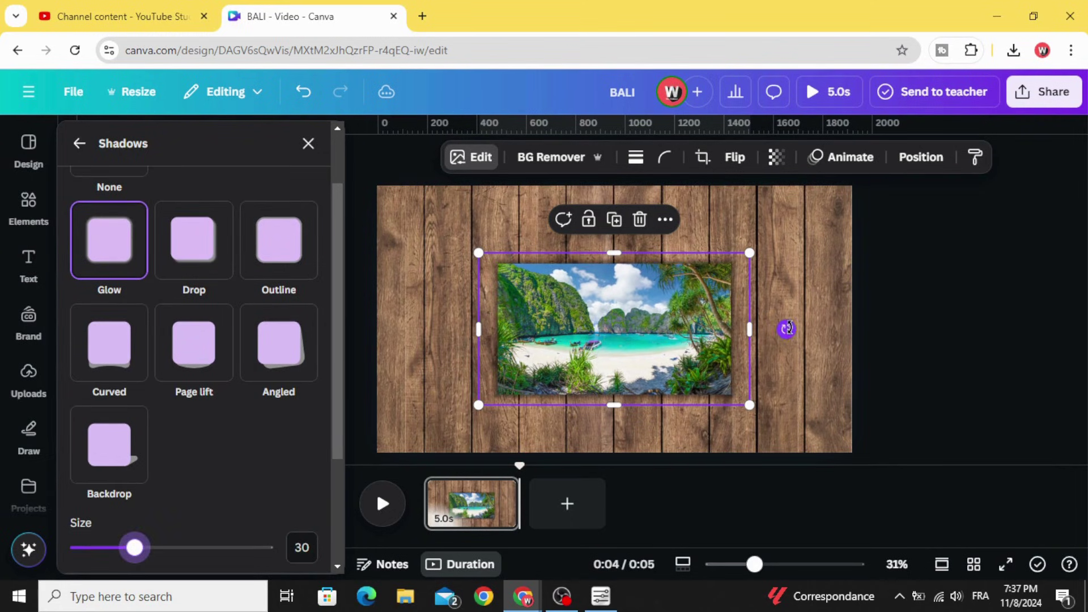
- Tilt the photo about 9° counter-clockwise, enlarge it, and shift it left and down
left_click_drag(787, 329, 785, 302)
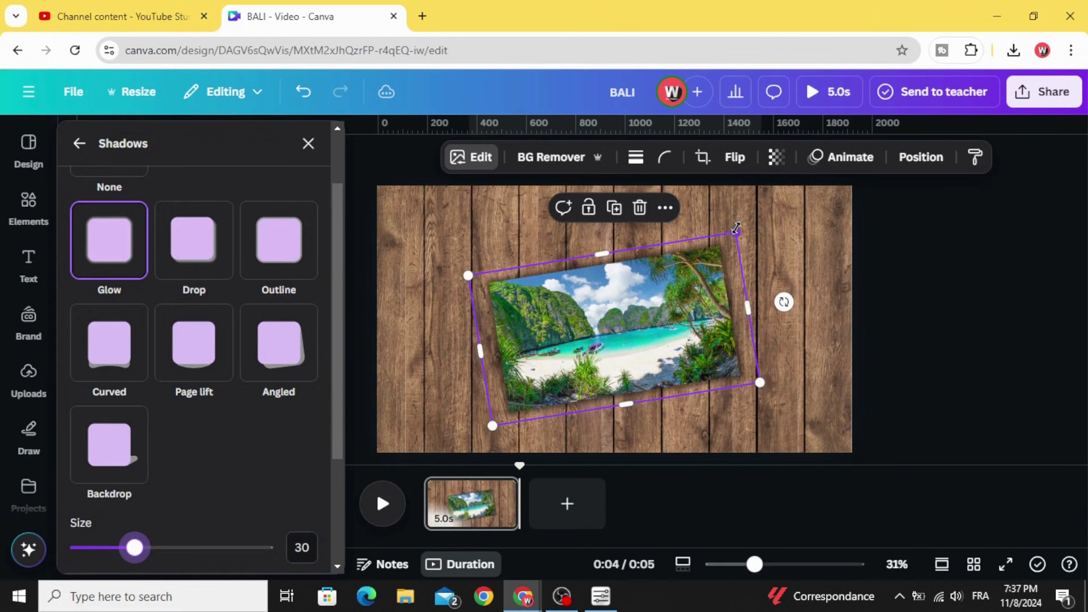
left_click_drag(736, 228, 784, 195)
left_click_drag(665, 304, 637, 312)
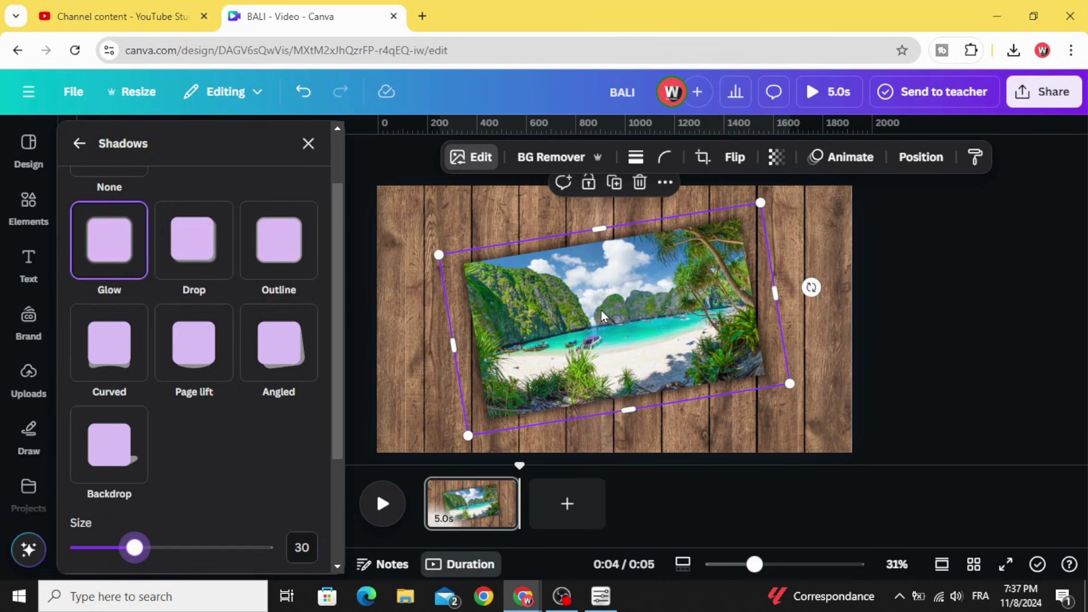
- Apply the Tumble animation on enter to the beach photo and increase its intensity
left_click(844, 157)
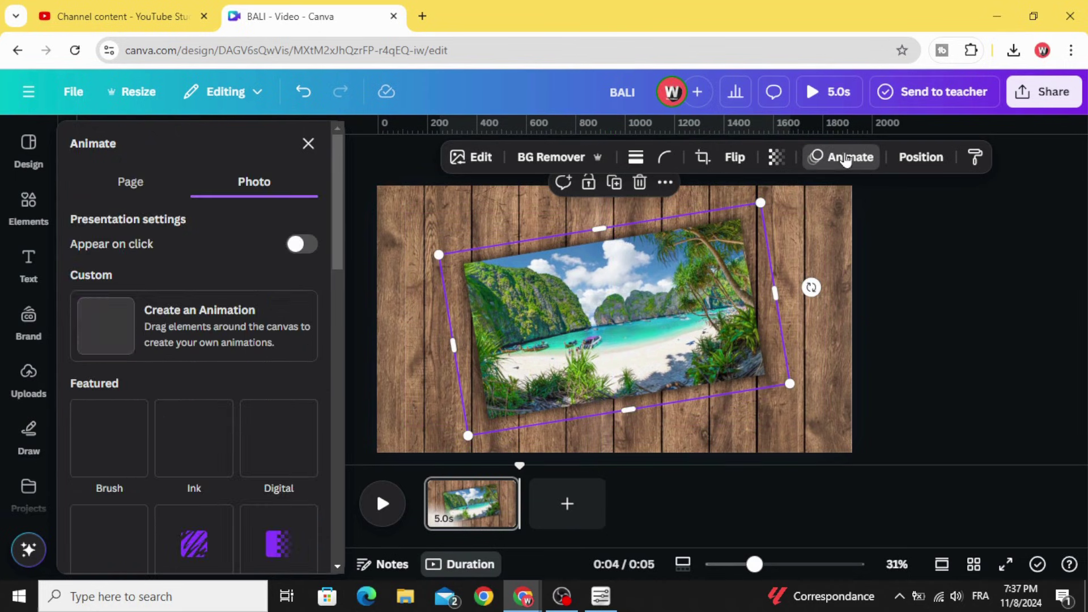
scroll(236, 421, "down", 10)
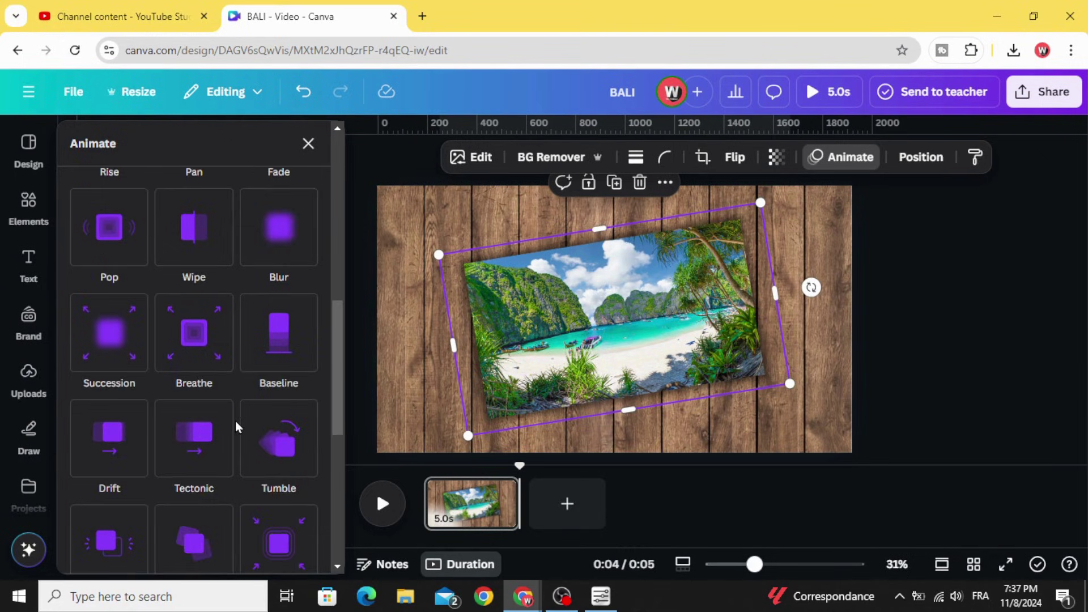
left_click(279, 444)
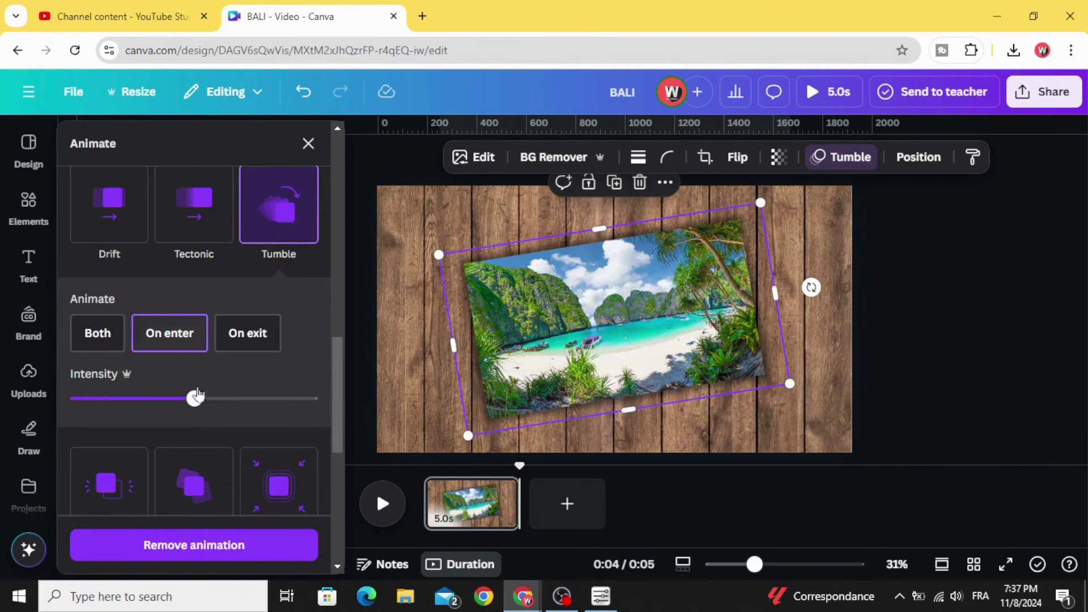
left_click_drag(194, 398, 224, 399)
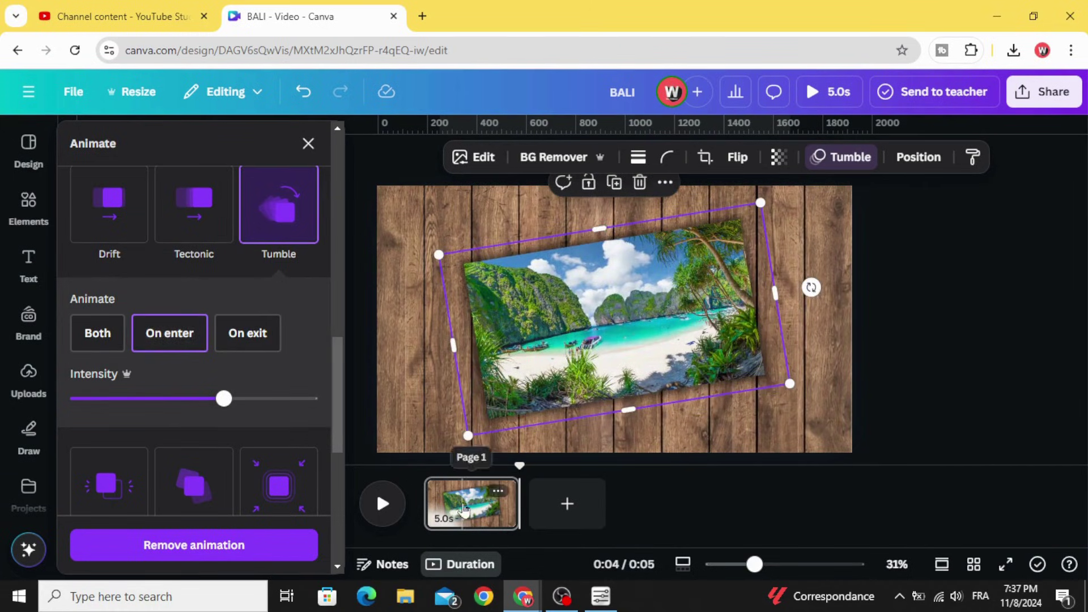
- Add the MAYA BAY graphic from the uploaded images to the page
left_click(27, 378)
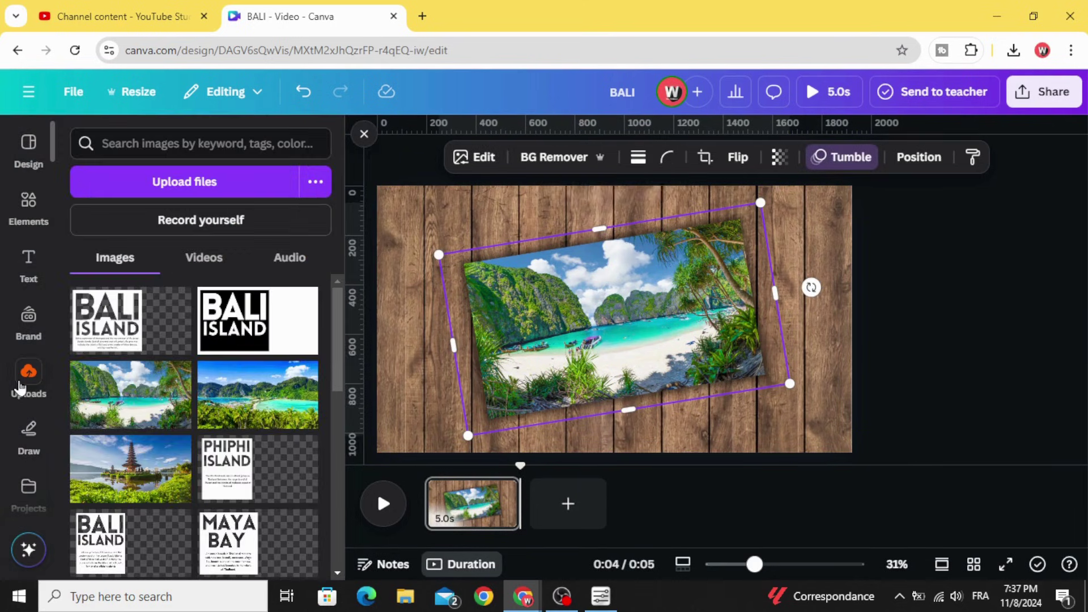
scroll(113, 486, "down", 3)
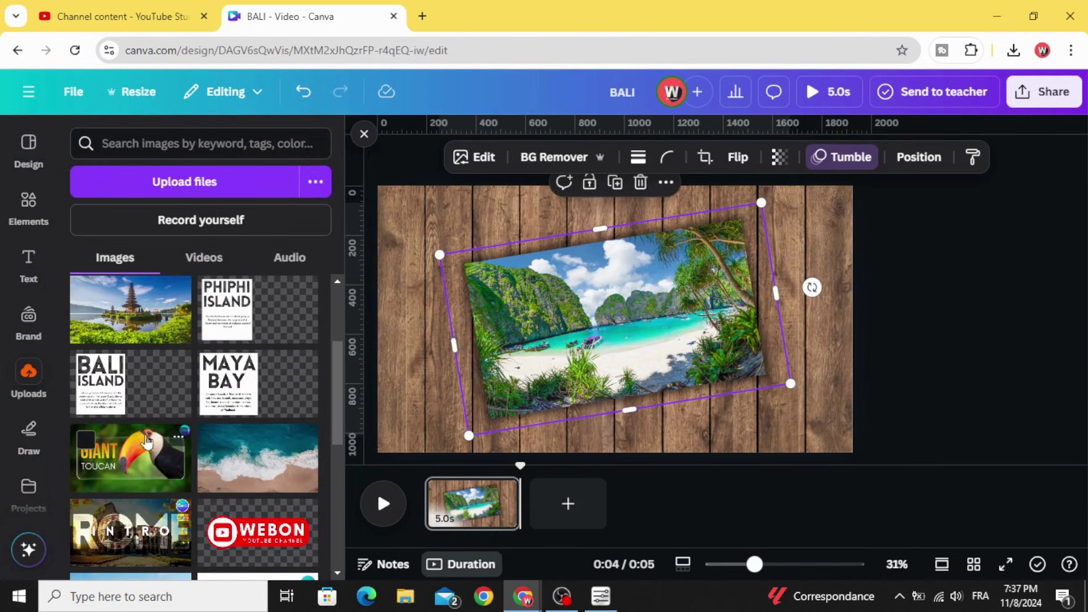
scroll(153, 445, "up", 2)
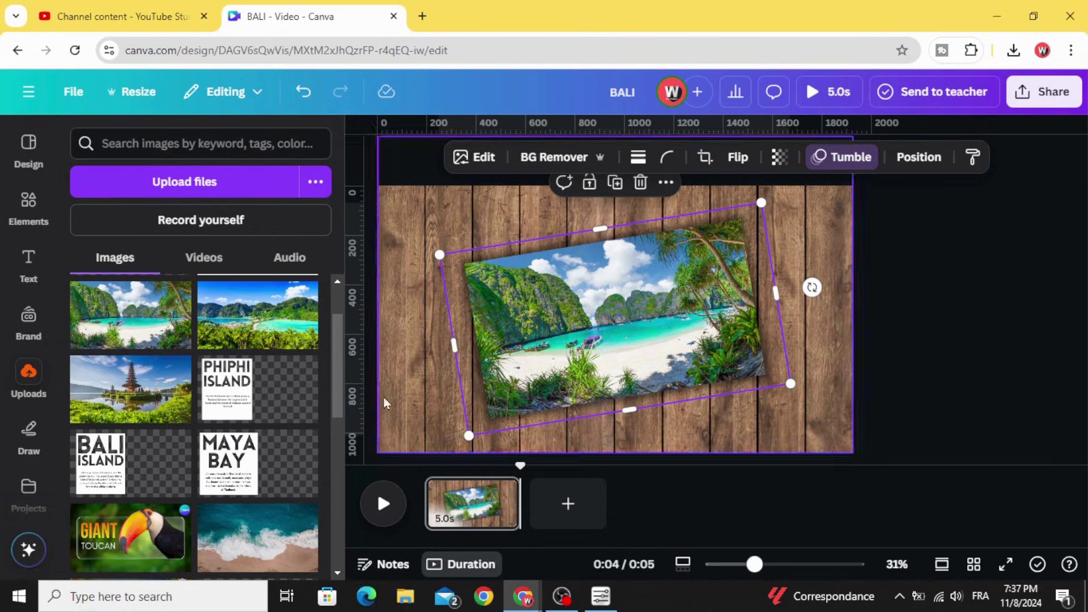
left_click(260, 464)
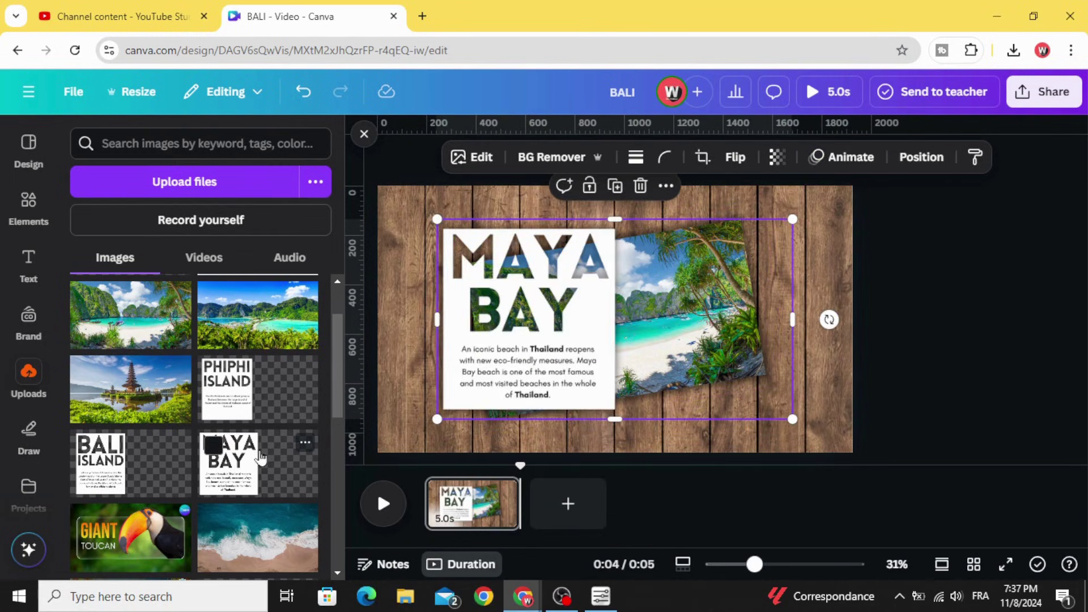
- Enlarge the MAYA BAY graphic to page height and push it off the left edge
left_click_drag(536, 348, 502, 304)
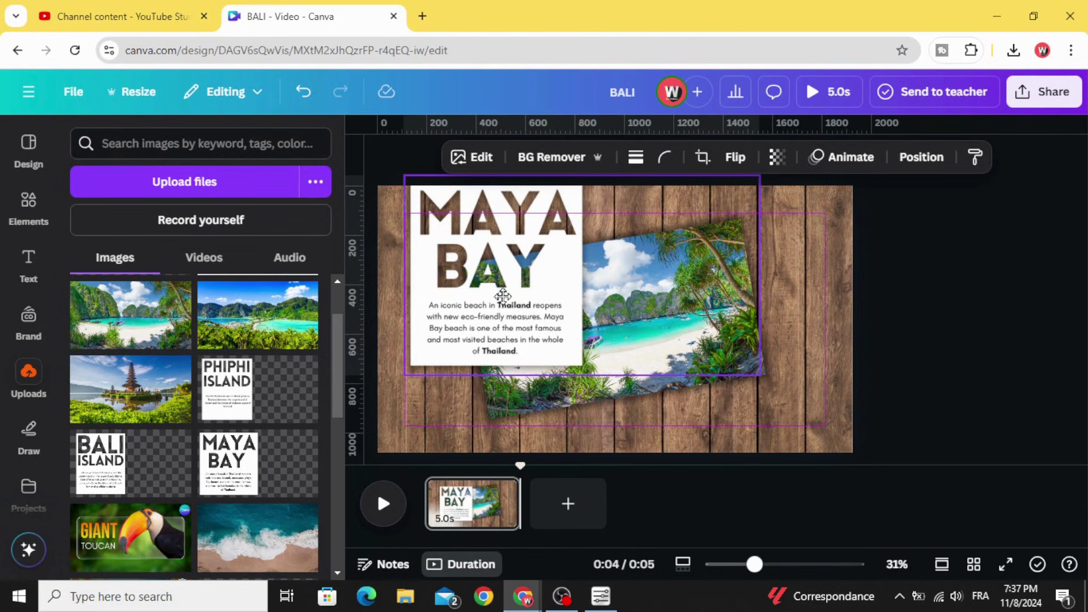
left_click_drag(762, 376, 939, 455)
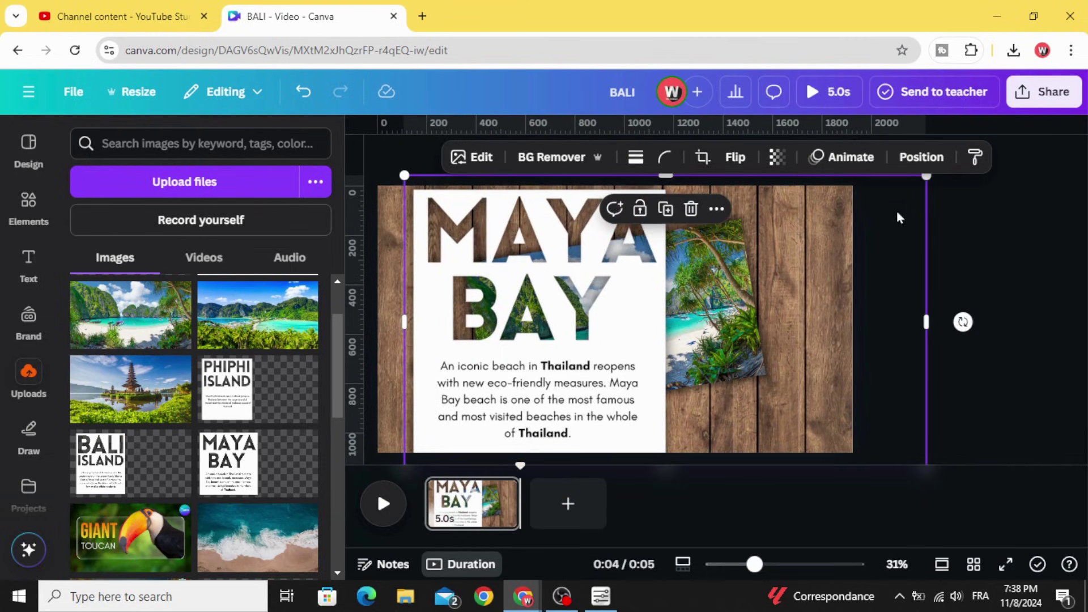
left_click_drag(930, 174, 944, 168)
left_click_drag(804, 341, 760, 338)
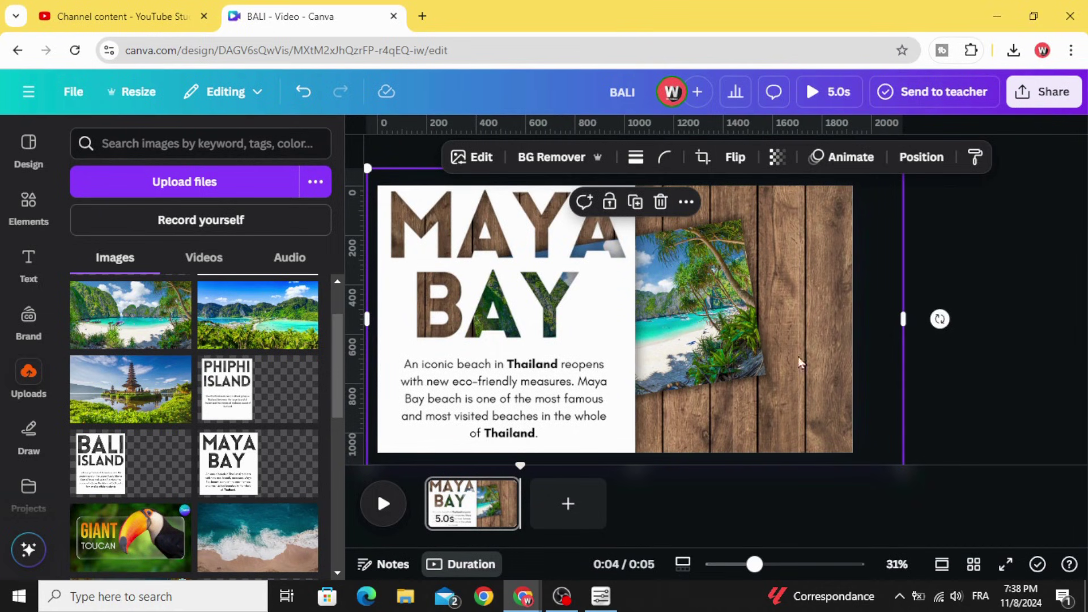
left_click_drag(836, 371, 590, 365)
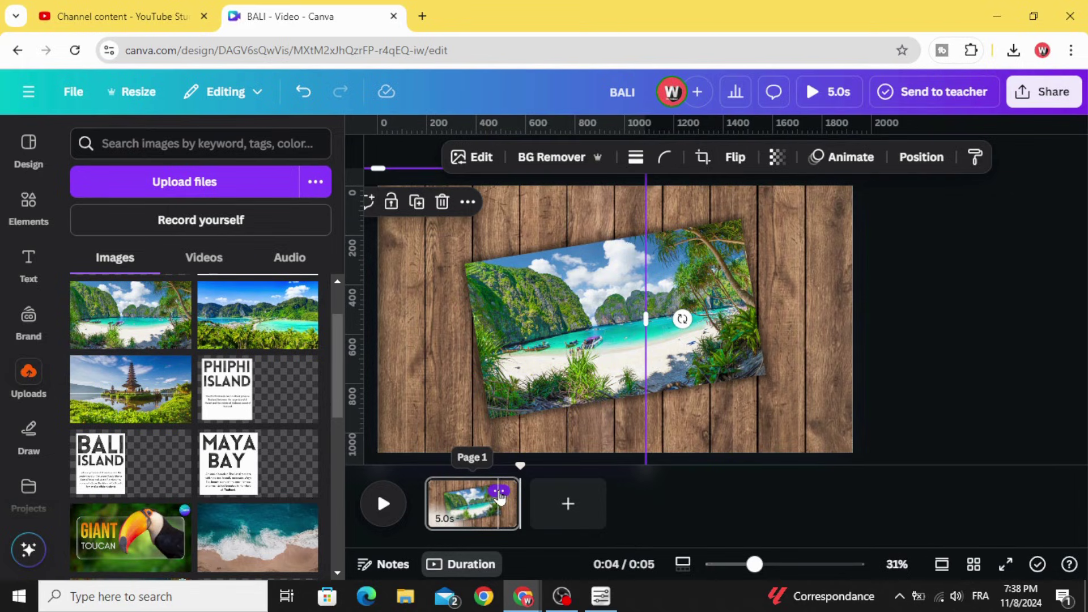
- Preview the page and shorten it to 2.5 seconds in the timeline
left_click(464, 491)
left_click(384, 503)
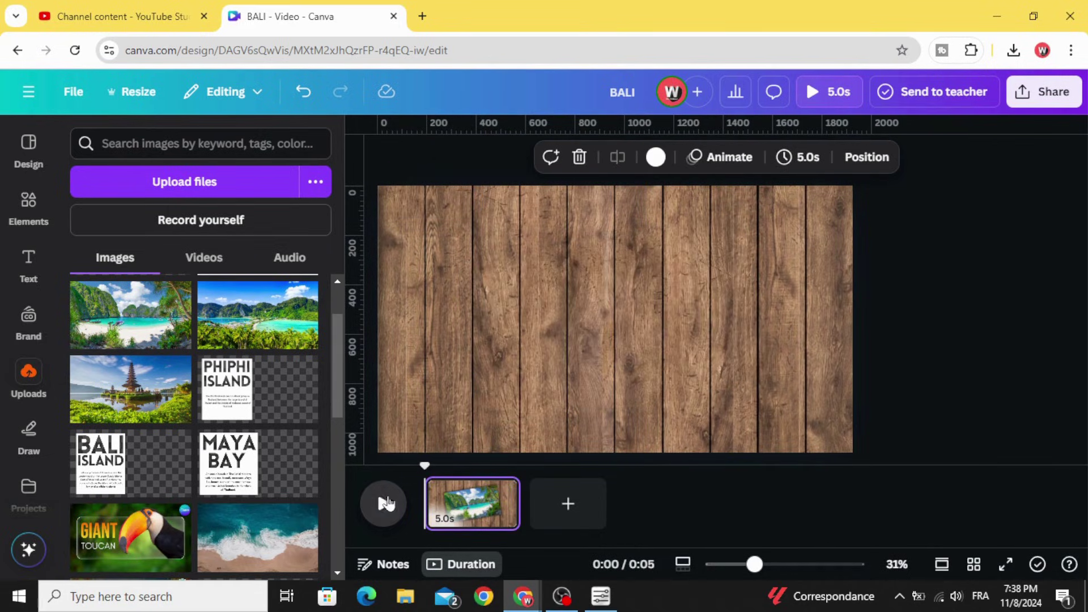
left_click_drag(519, 501, 479, 501)
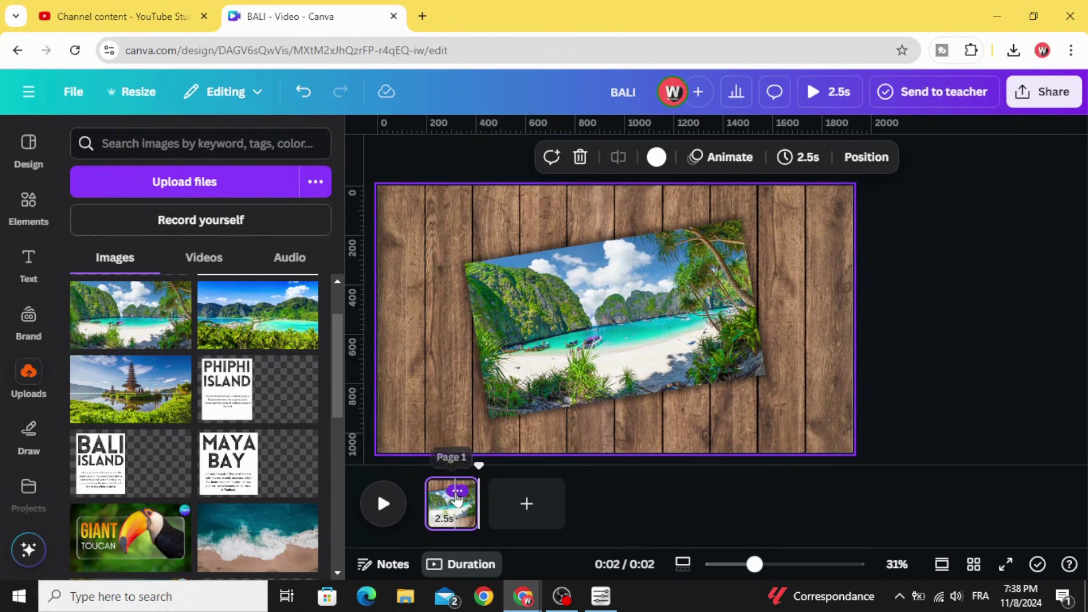
- Duplicate the page and slide the MAYA BAY graphic onto the second page
left_click(458, 491)
left_click(513, 185)
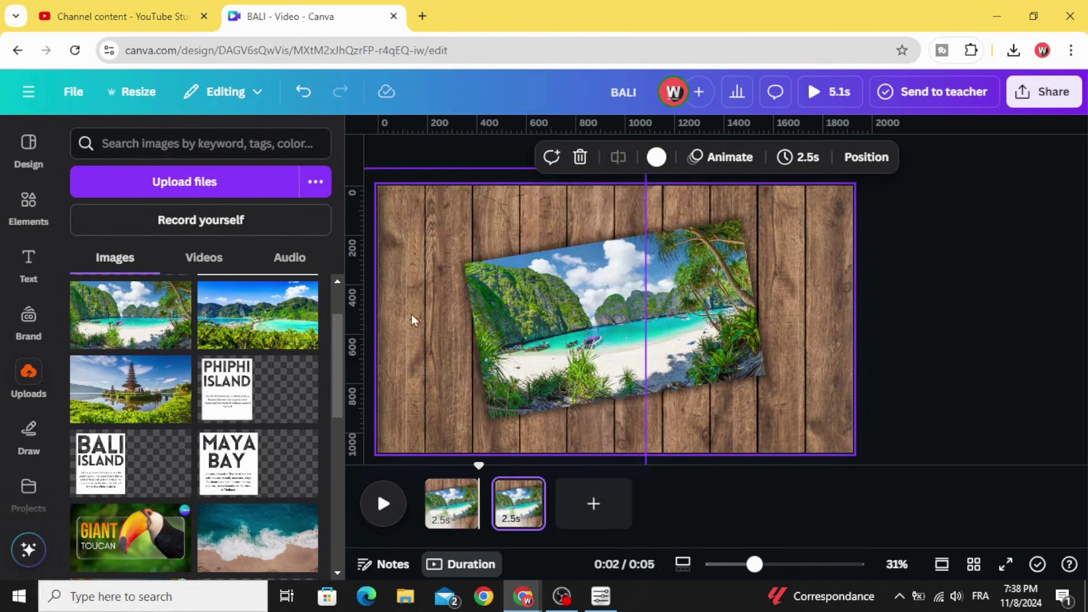
left_click_drag(402, 339, 669, 359)
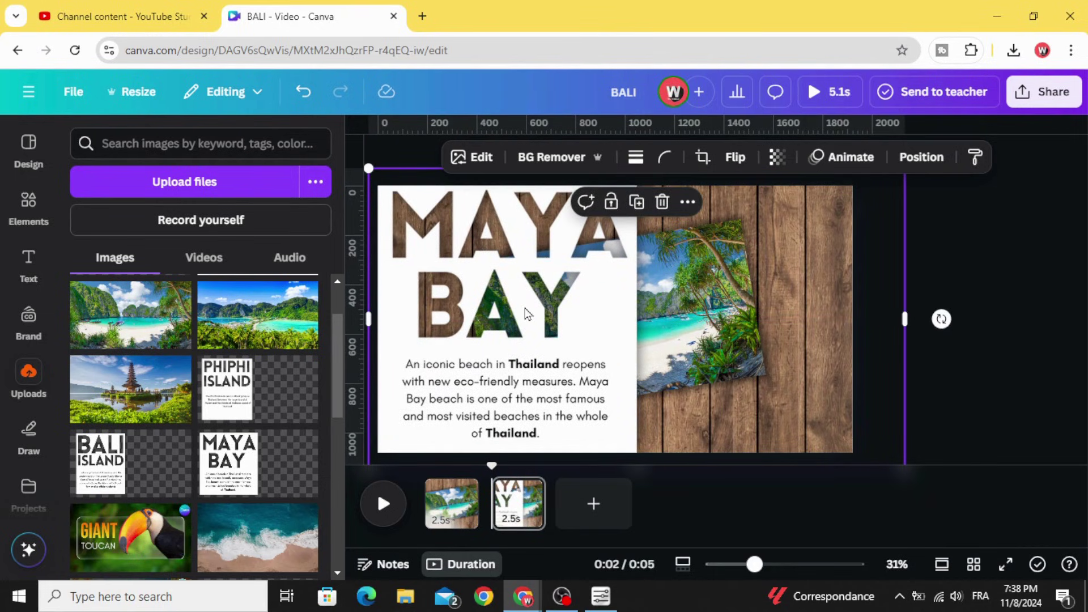
- Show the page's layer list from the beach photo's right-click menu
right_click(658, 309)
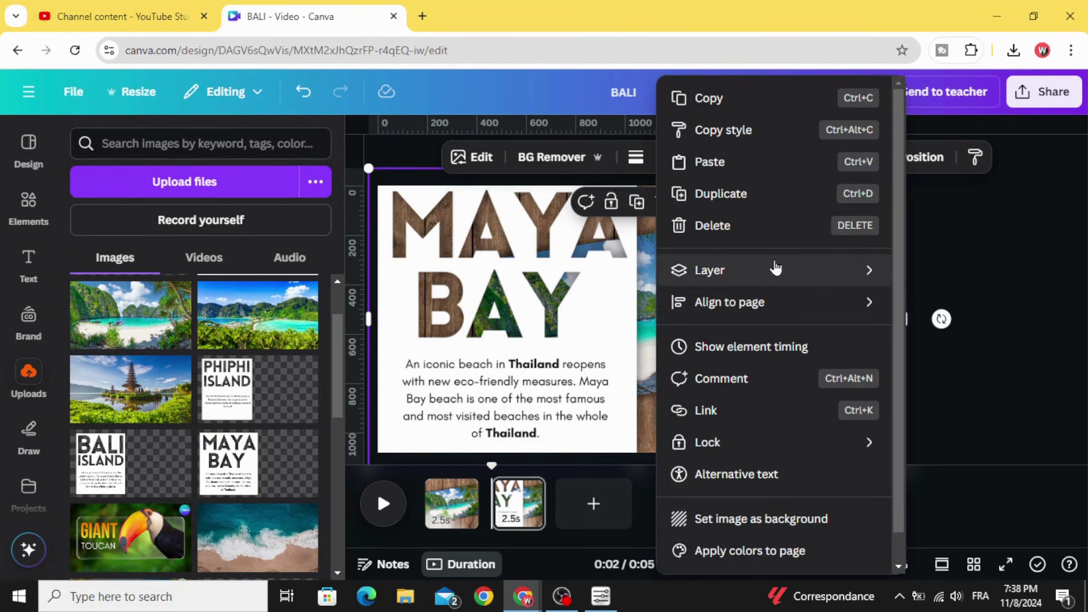
mouse_move(778, 267)
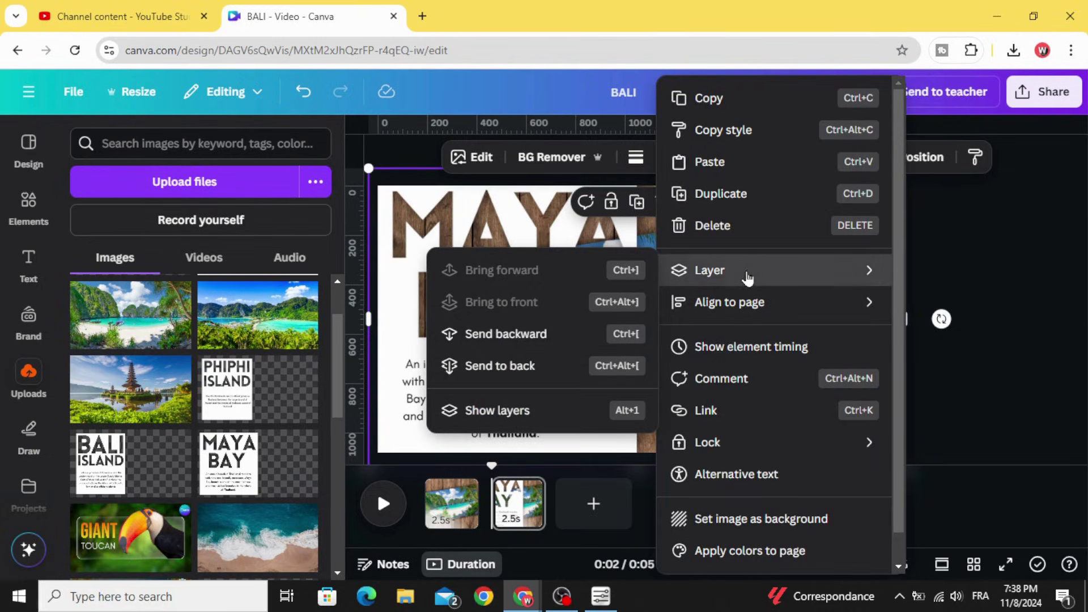
left_click(544, 411)
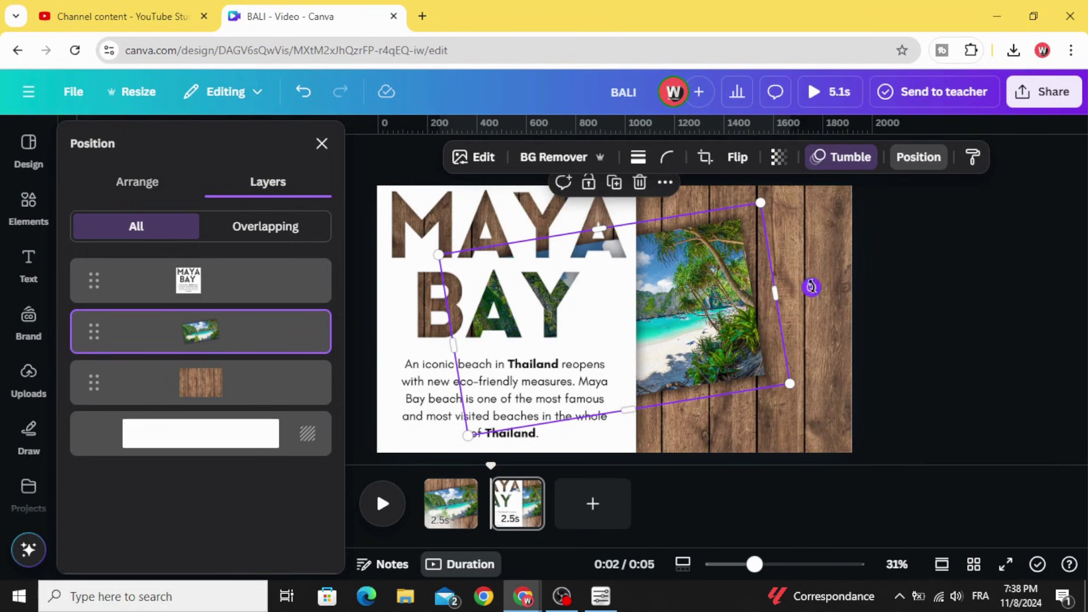
- Straighten the beach photo to about -2° and enlarge it to cover the page's right side
left_click_drag(812, 287, 828, 317)
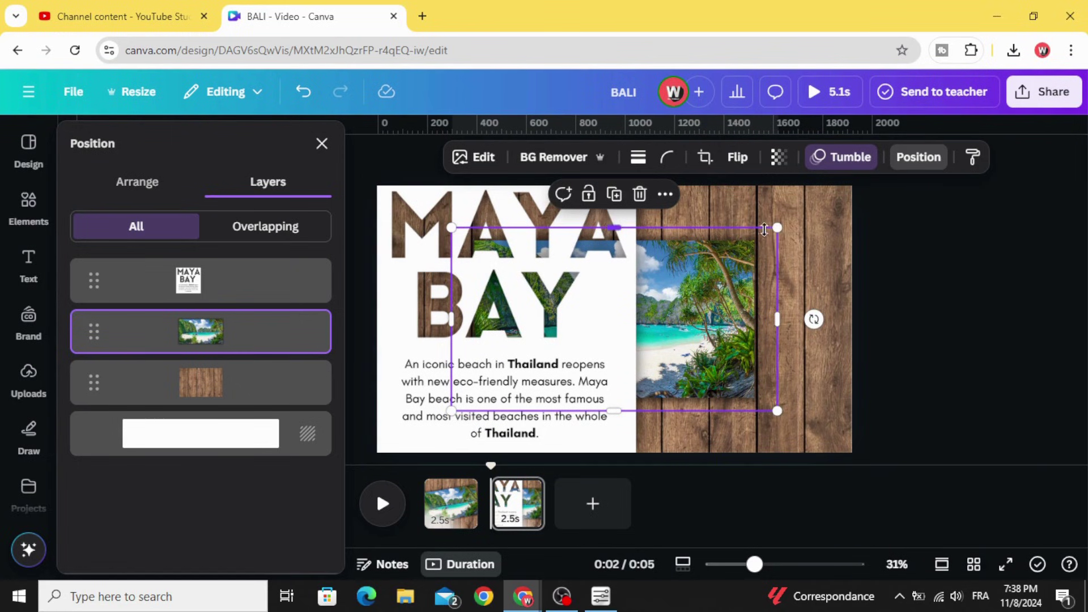
left_click_drag(778, 227, 883, 177)
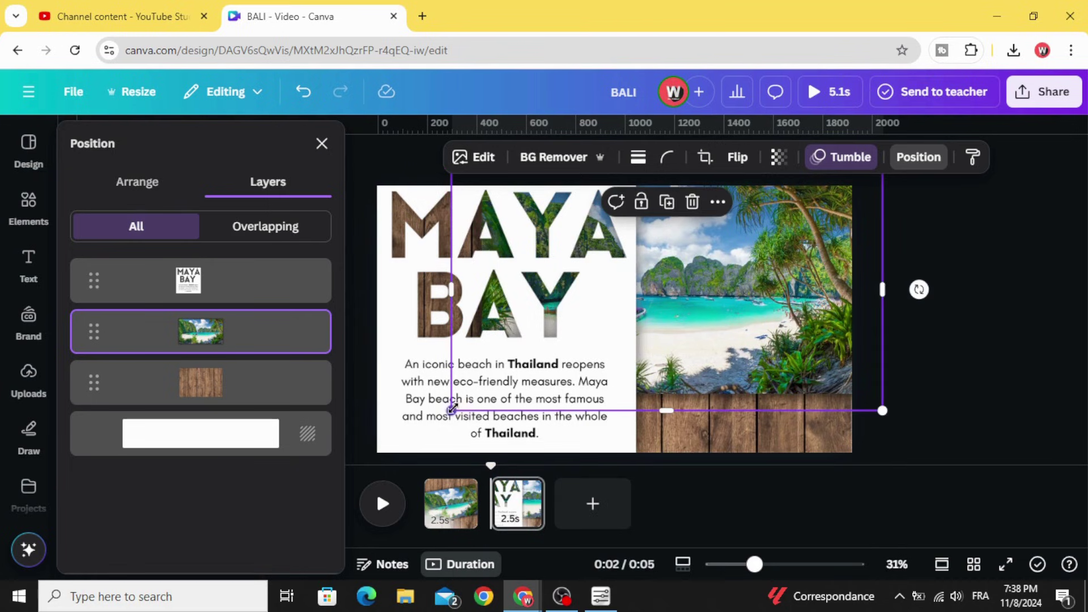
left_click_drag(452, 409, 332, 465)
left_click_drag(708, 353, 719, 344)
left_click_drag(755, 567, 745, 567)
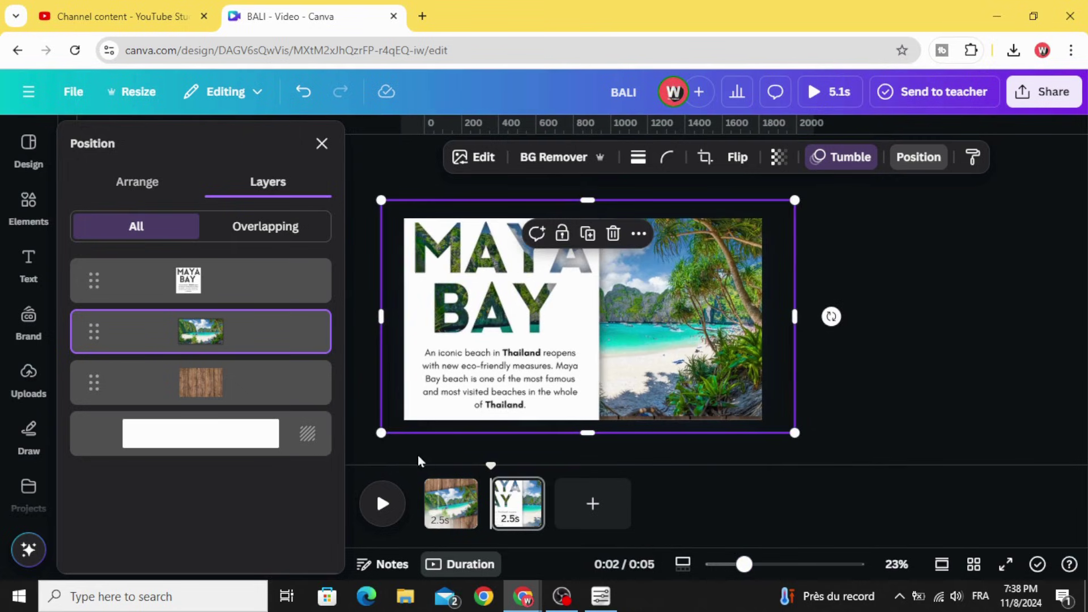
left_click_drag(383, 435, 377, 440)
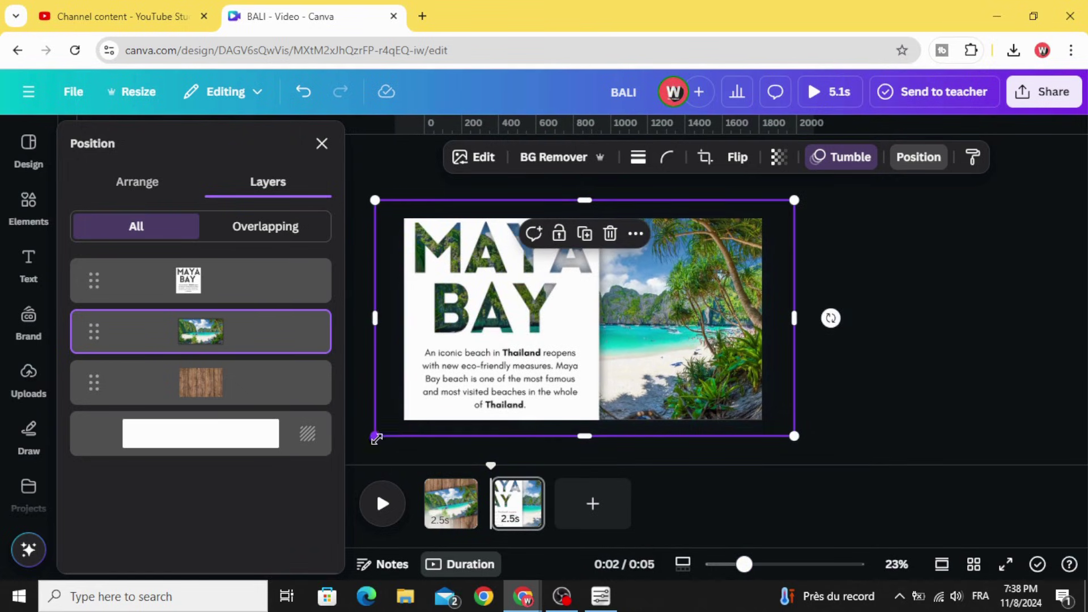
- Duplicate page 1 and move the copy after the MAYA BAY page
left_click(450, 501)
left_click(457, 491)
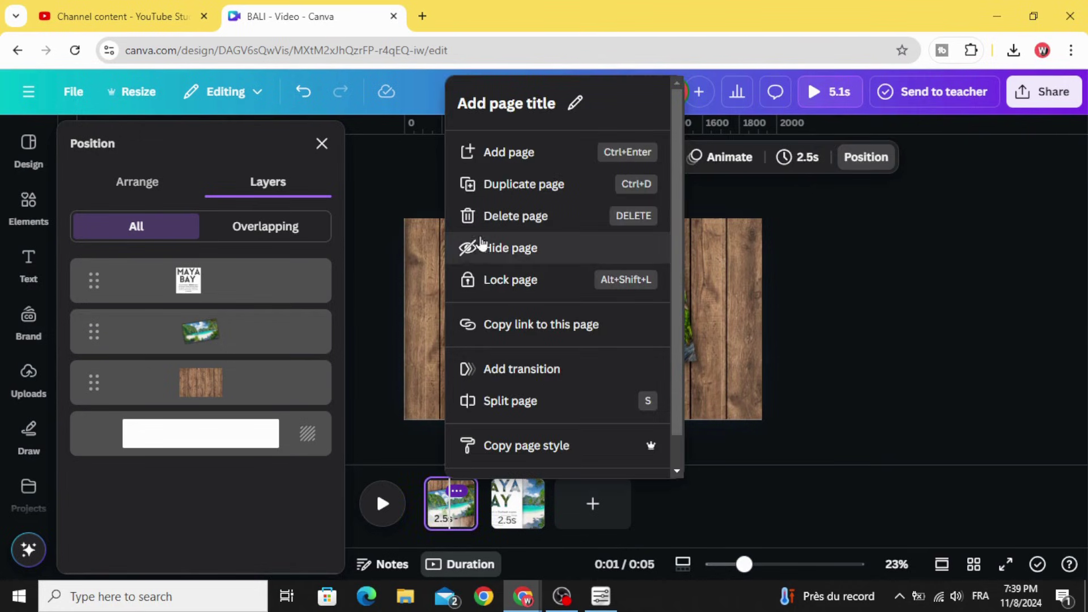
left_click(510, 190)
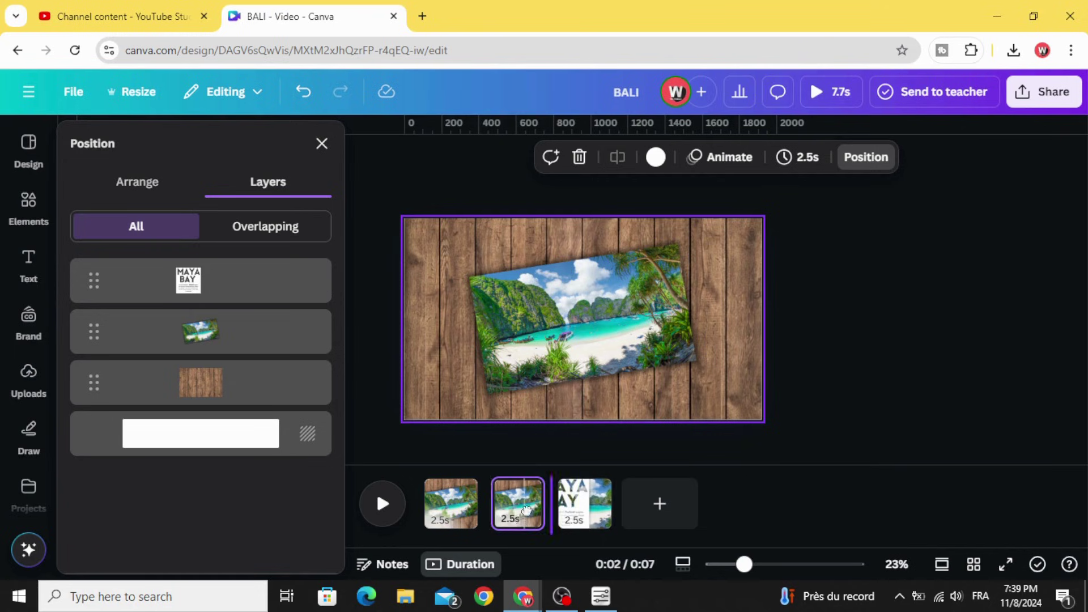
left_click_drag(526, 511, 577, 508)
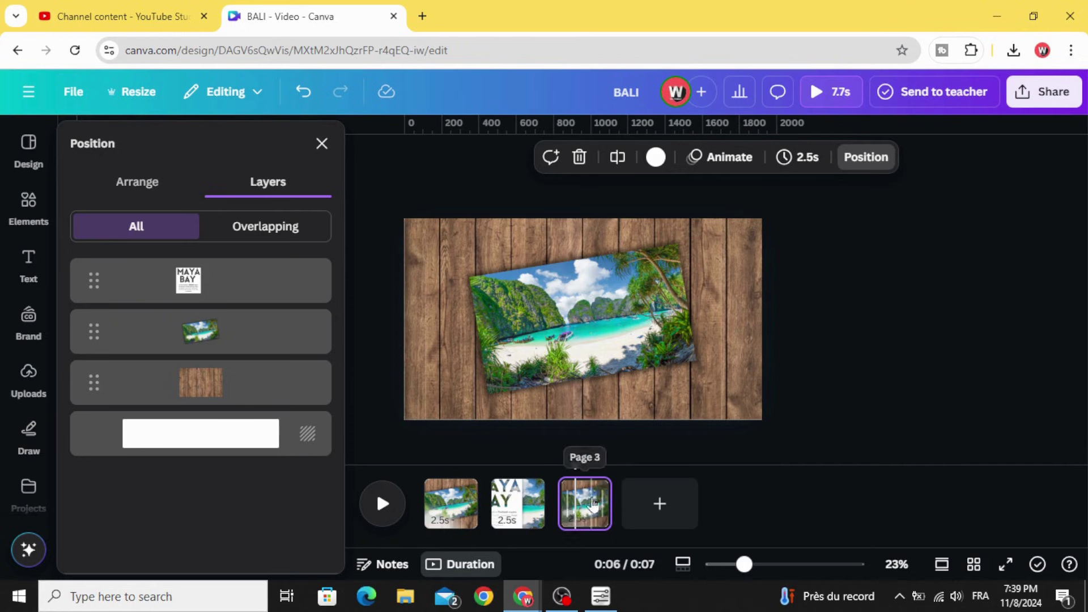
- Remove the Tumble animation from the tilted beach photo on the last page
left_click(577, 340)
left_click(649, 306)
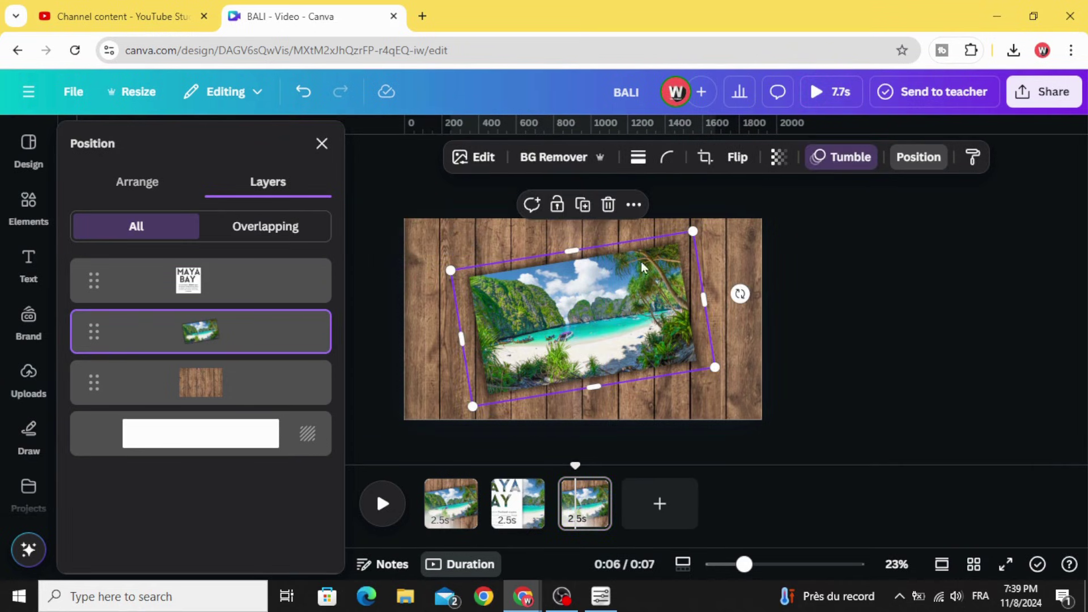
left_click(842, 159)
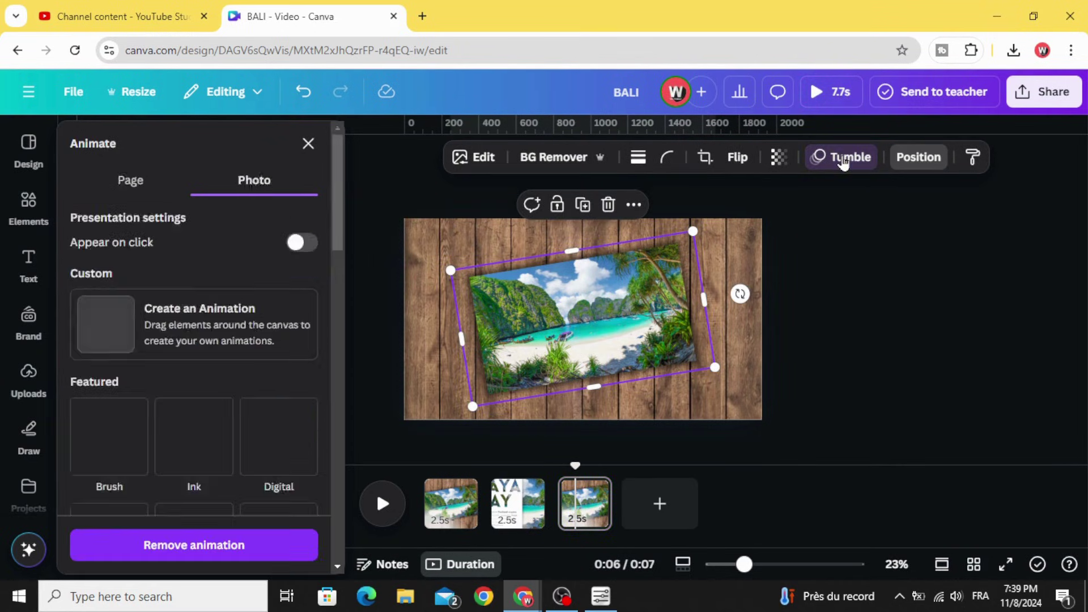
left_click(226, 548)
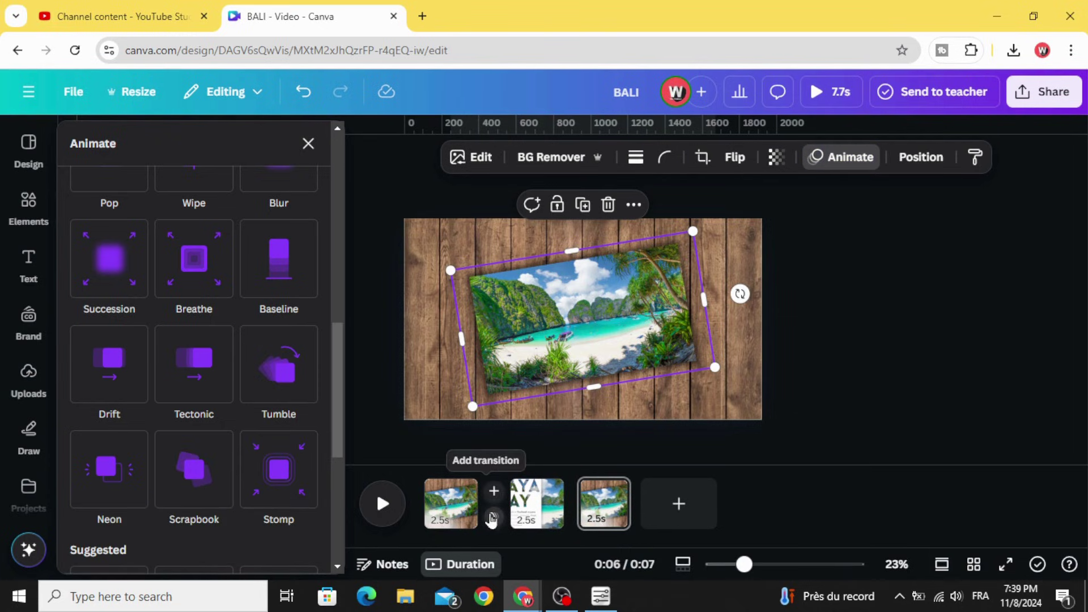
- Add a 1.2-second Match & Move transition and apply it between all pages
left_click(492, 519)
left_click(120, 434)
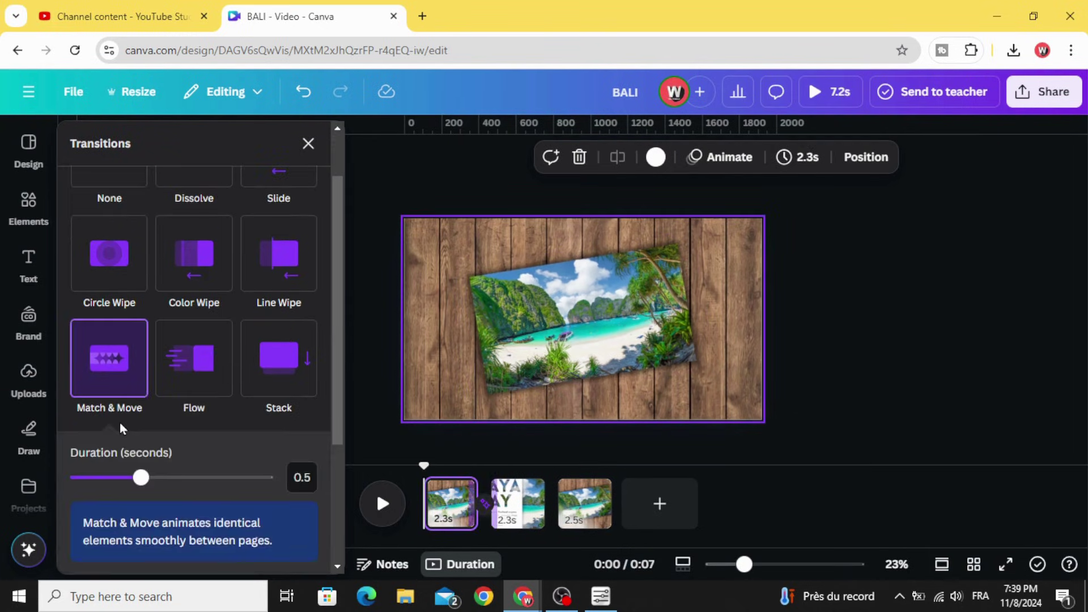
left_click_drag(141, 479, 275, 477)
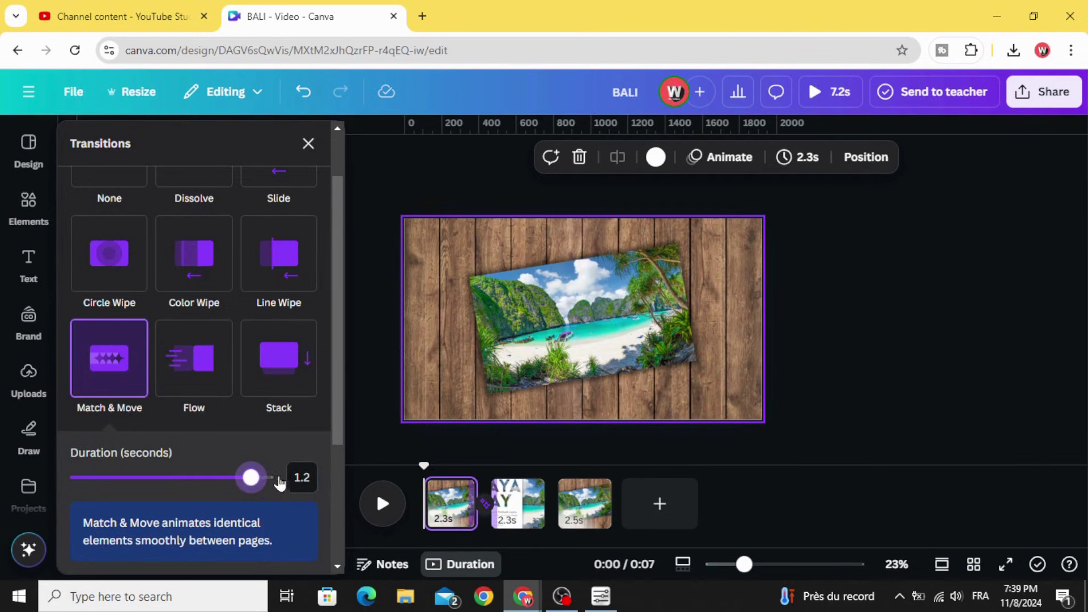
scroll(217, 434, "down", 3)
scroll(192, 476, "down", 1)
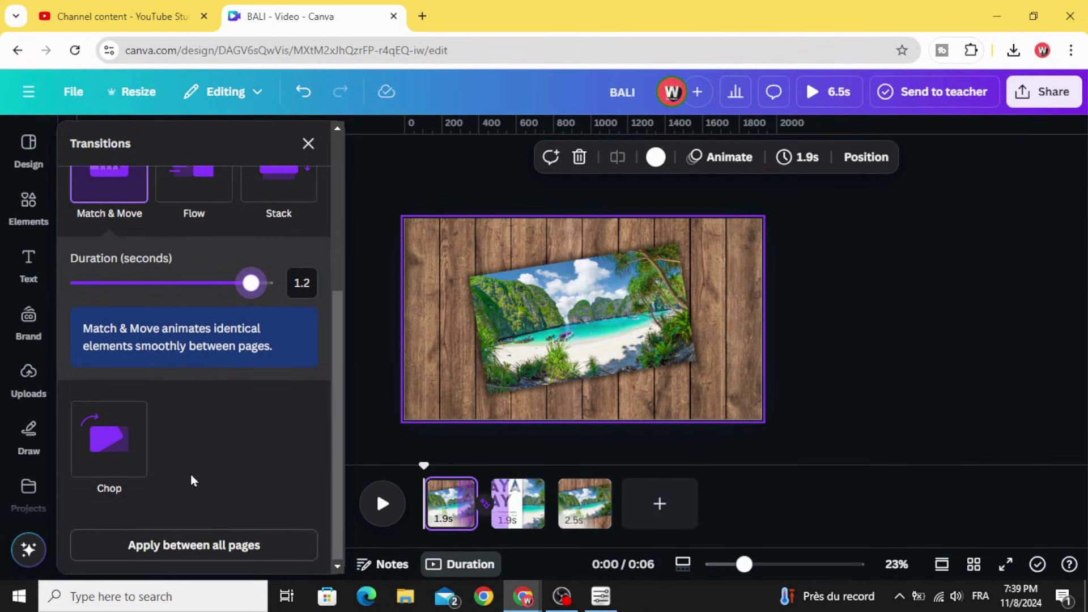
left_click(219, 549)
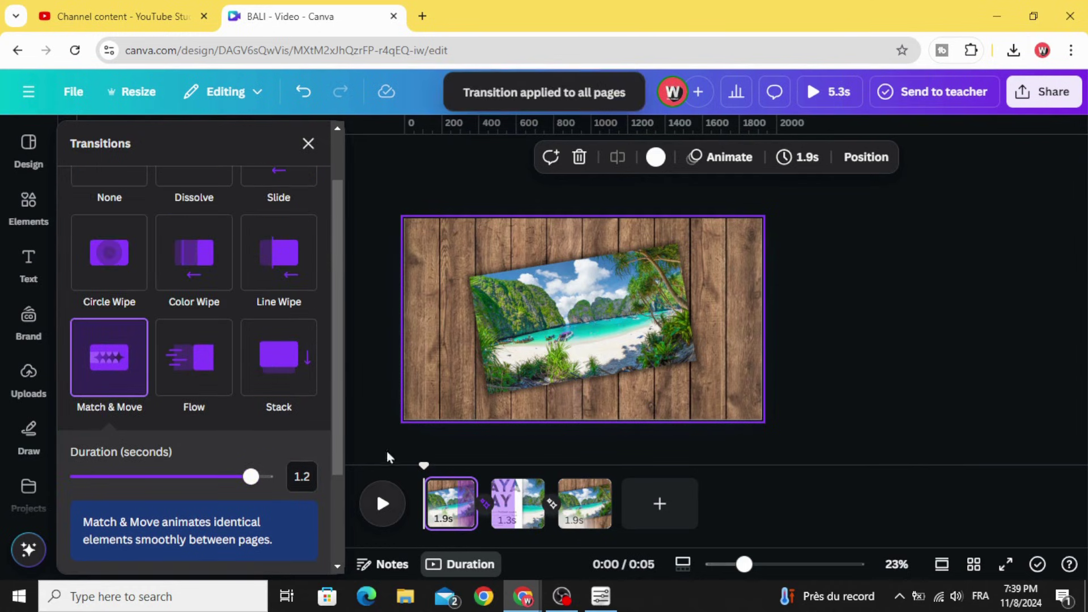
- Preview the video, then lengthen the MAYA BAY page to 2.2 seconds
left_click(383, 503)
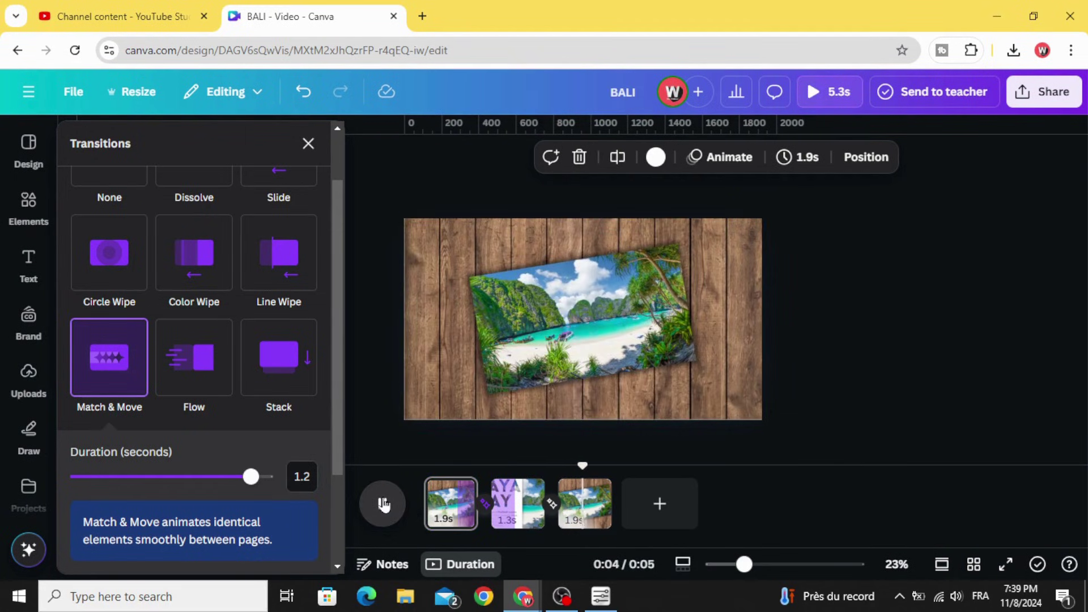
left_click(383, 504)
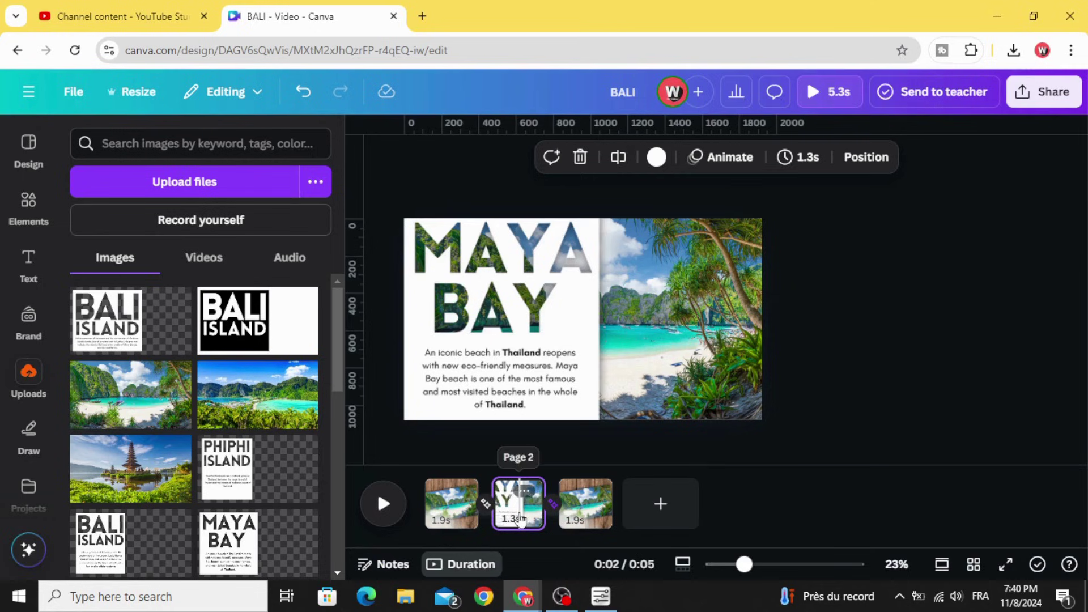
left_click(539, 492)
left_click_drag(540, 492, 563, 492)
left_click(522, 474)
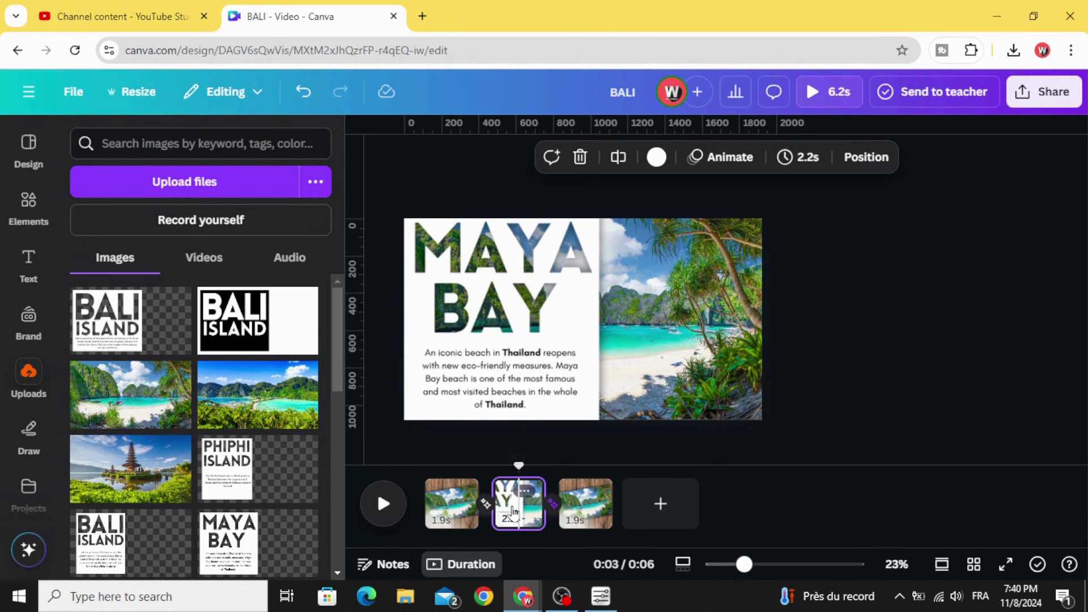
- Stretch pages 2 and 3 to 2.9 seconds each, playing a preview in between
left_click_drag(546, 487, 553, 487)
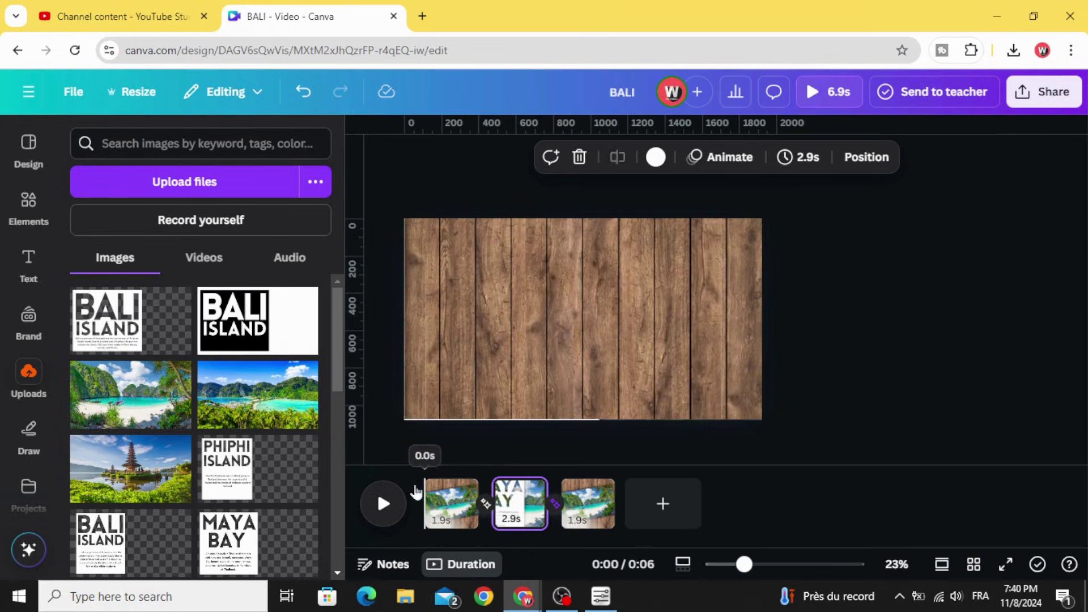
left_click(383, 504)
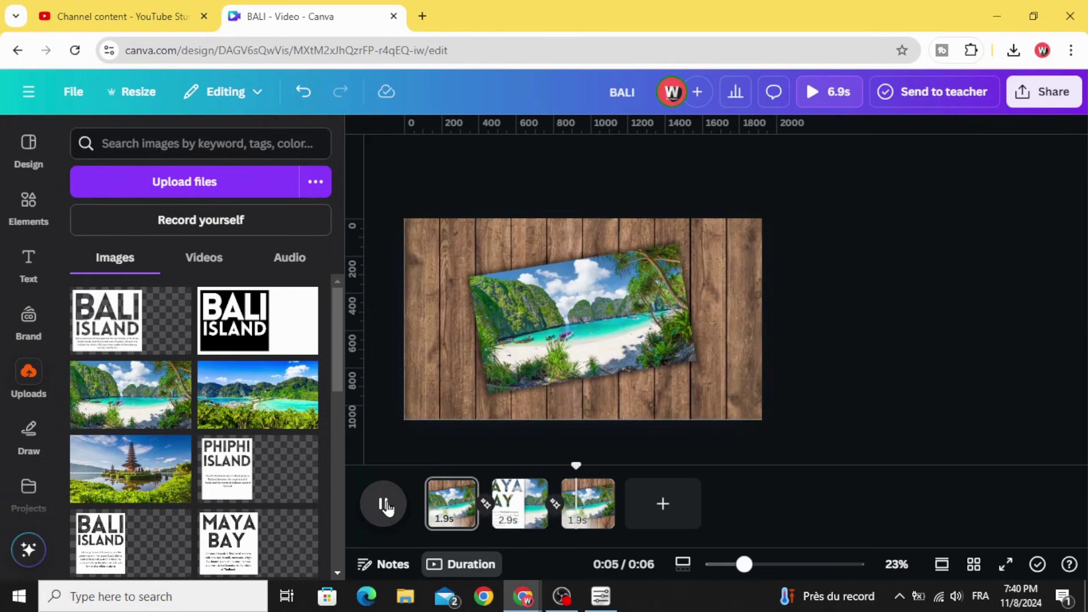
left_click_drag(614, 504, 629, 503)
left_click(594, 508)
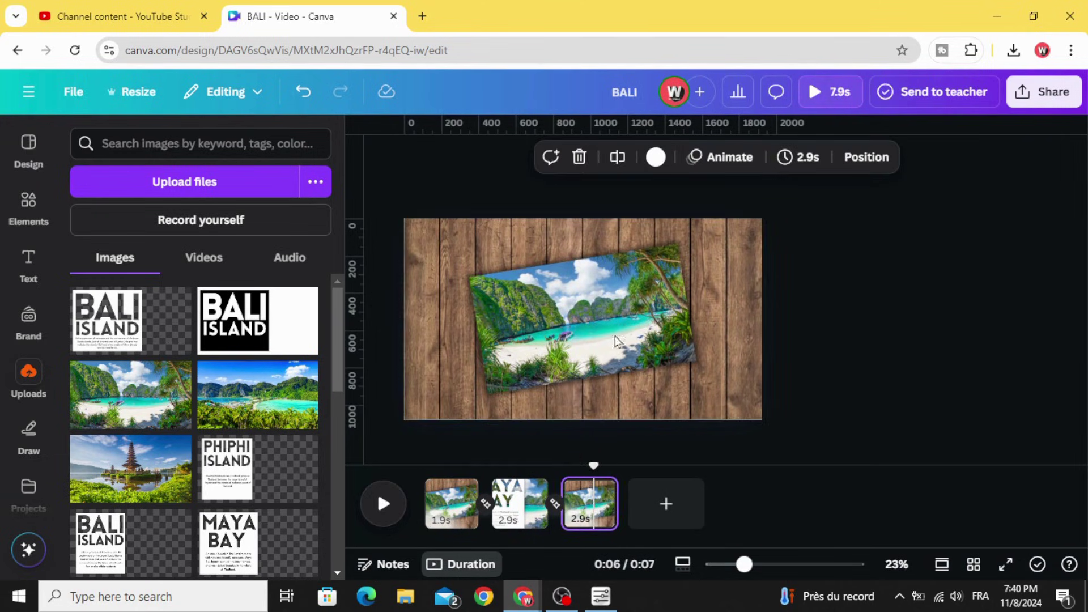
- Duplicate page 3 as a fourth page and shorten it to 2.4 seconds
left_click(600, 495)
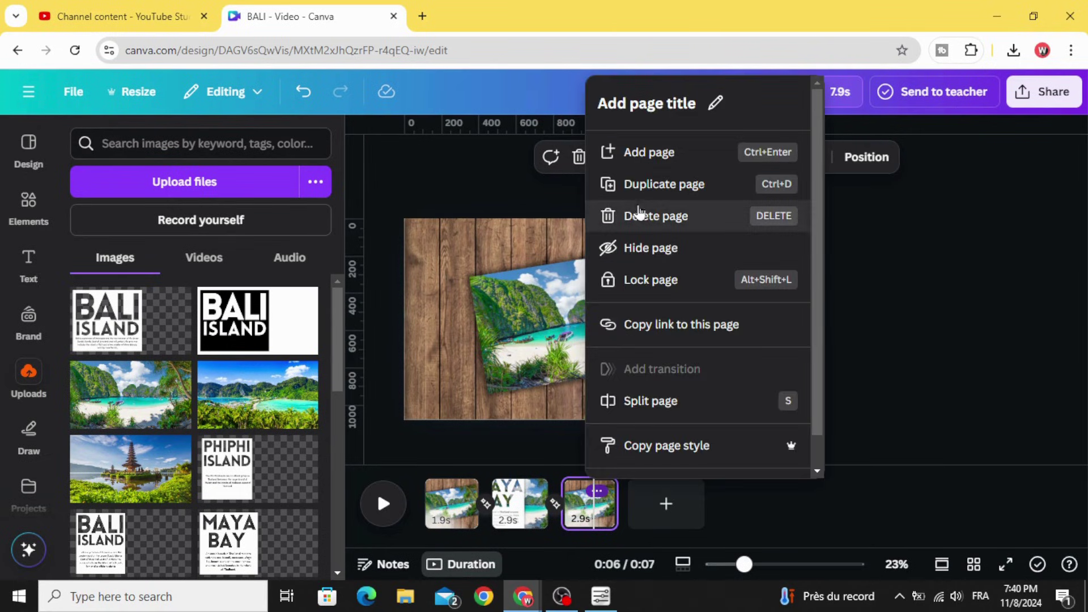
left_click(646, 185)
left_click(670, 507)
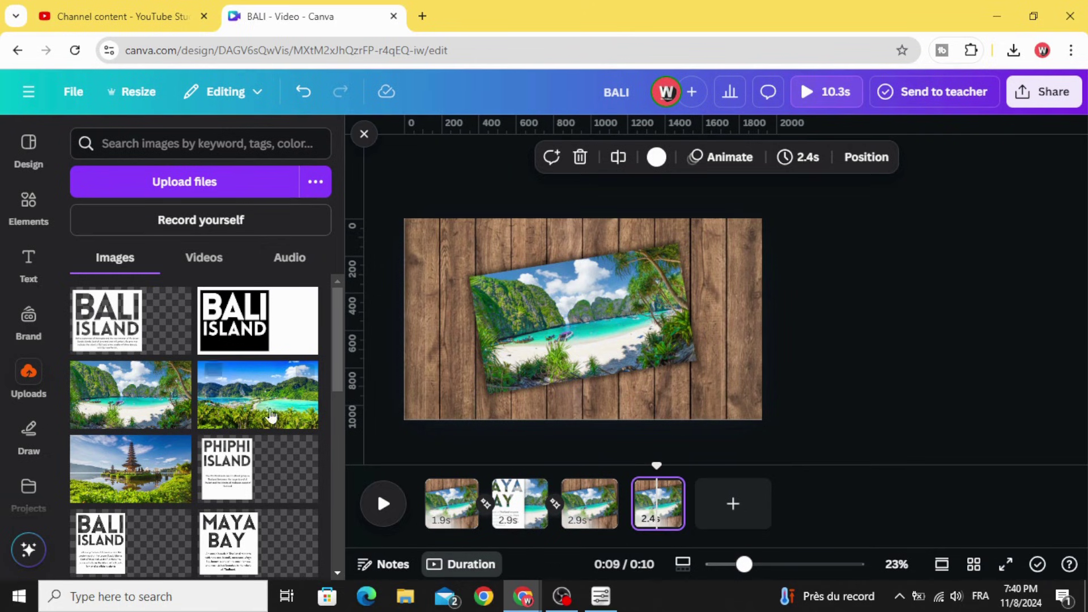
scroll(182, 414, "down", 2)
scroll(159, 423, "up", 2)
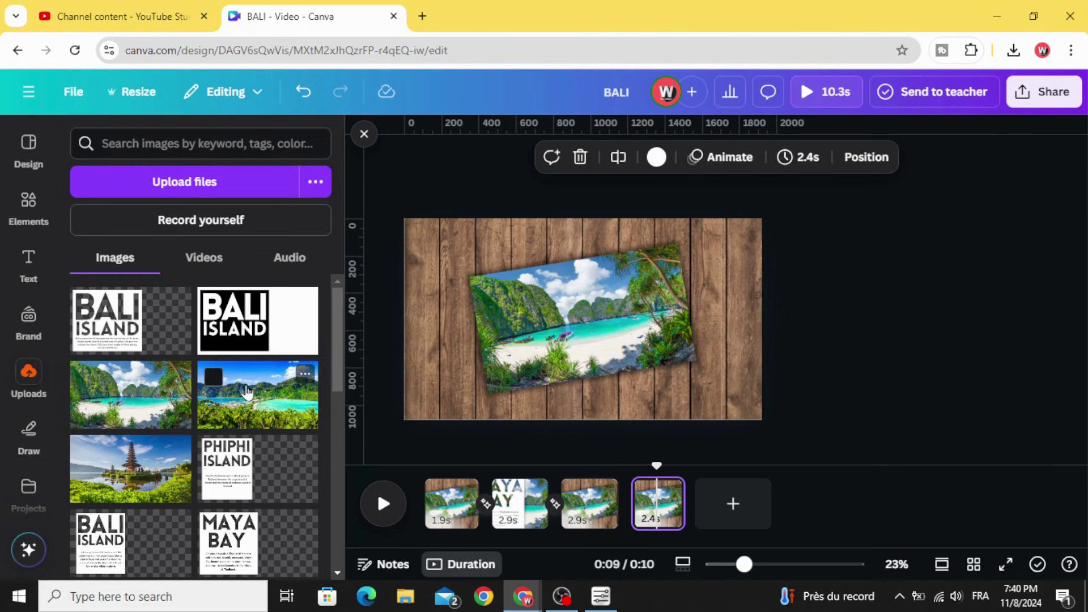
- Add the Bali temple photo, shrink it, tilt it about 18°, and shift it right
left_click(167, 475)
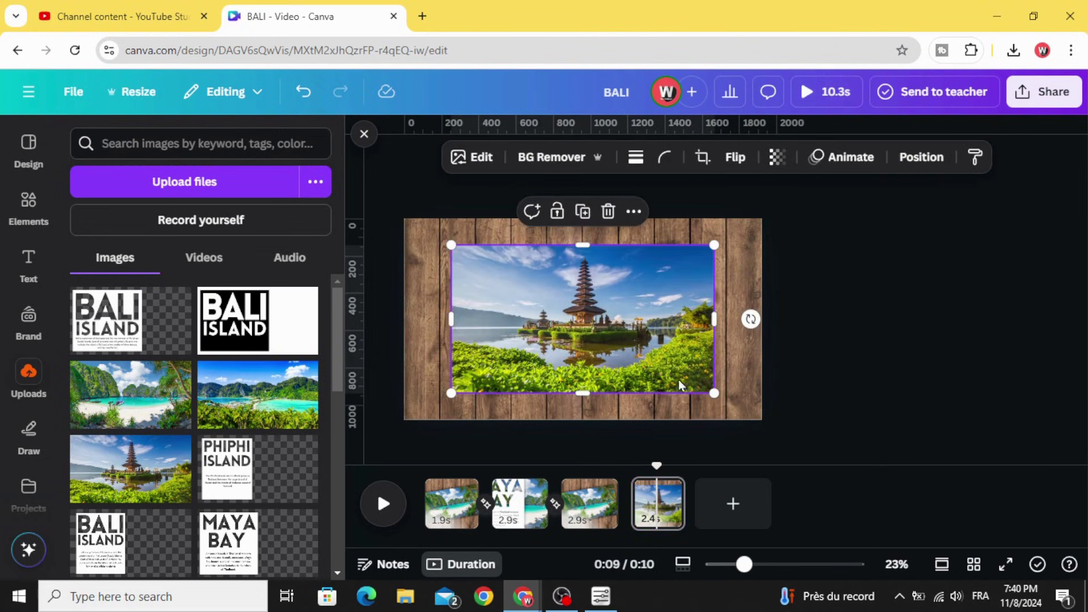
left_click_drag(715, 245, 696, 251)
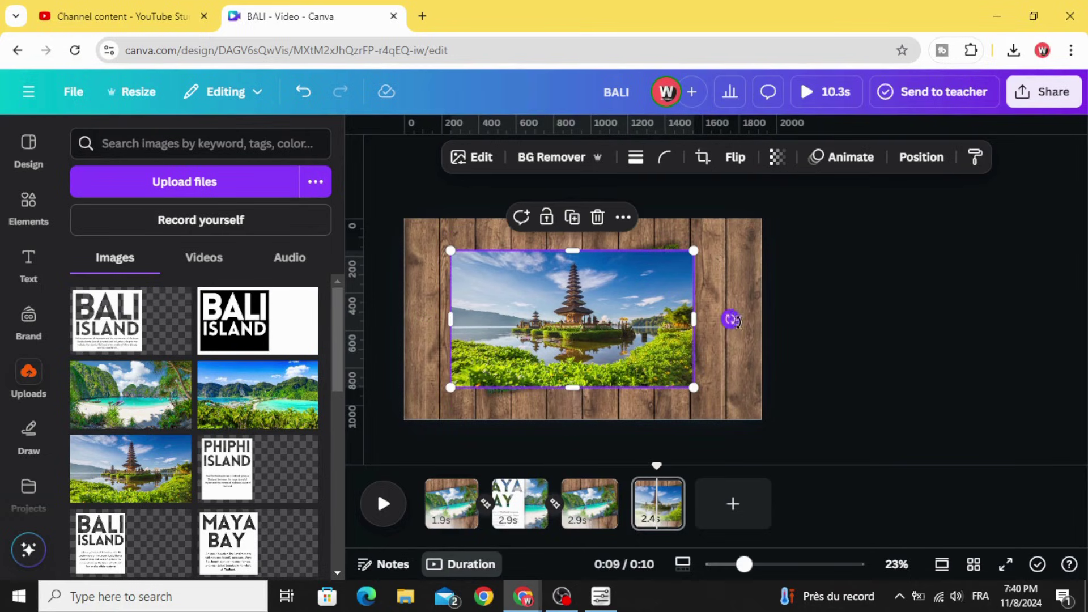
left_click_drag(731, 320, 765, 394)
left_click_drag(615, 333, 627, 332)
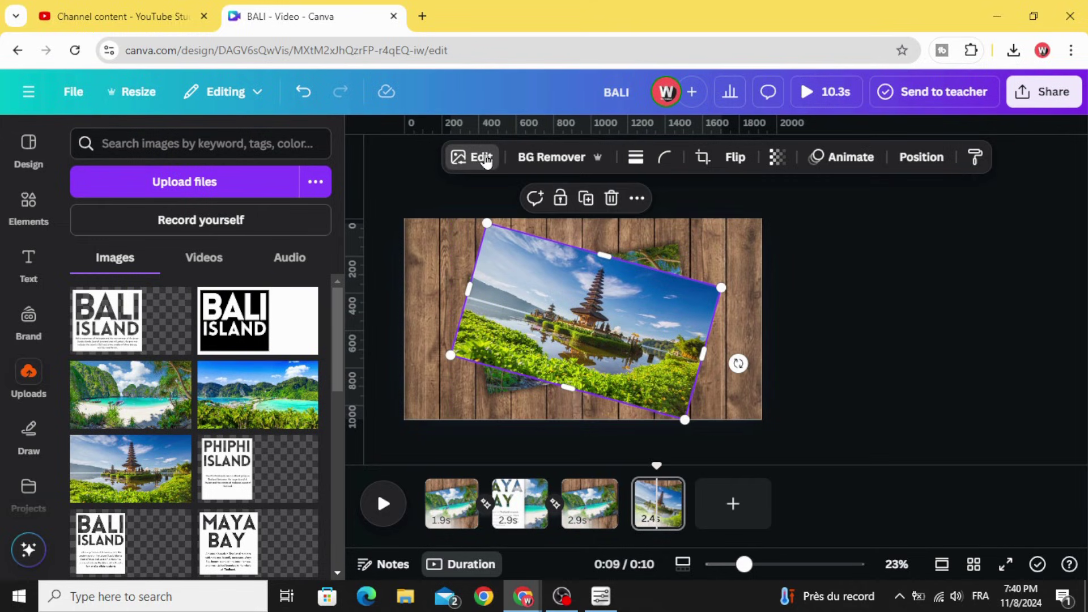
- Give the temple photo a Glow shadow of size 31, then enlarge and recentre it slightly
left_click(481, 157)
scroll(142, 340, "down", 3)
scroll(104, 420, "up", 3)
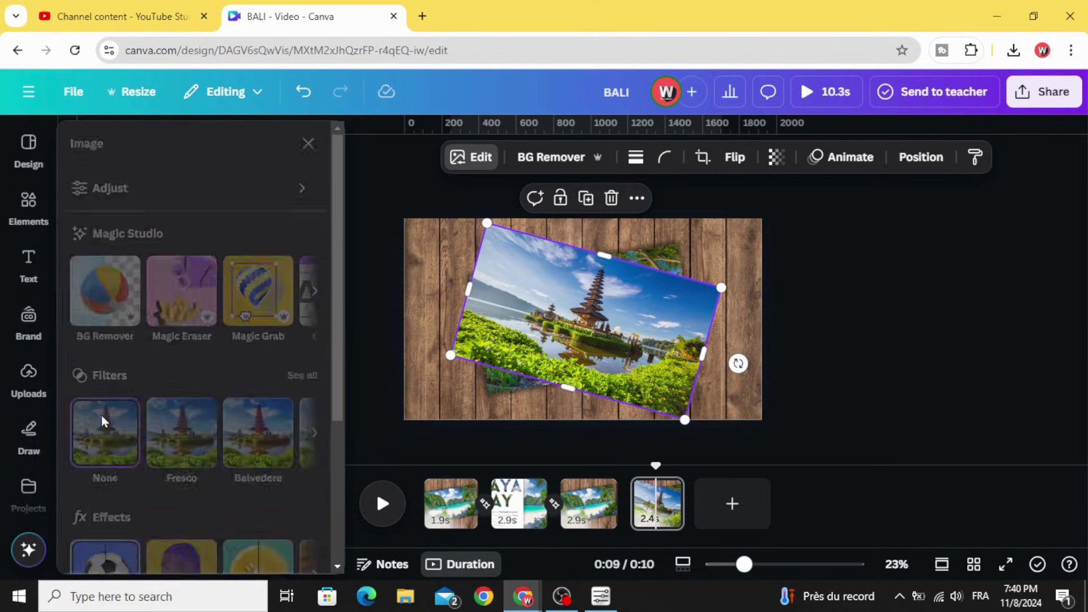
left_click(114, 315)
scroll(136, 479, "down", 3)
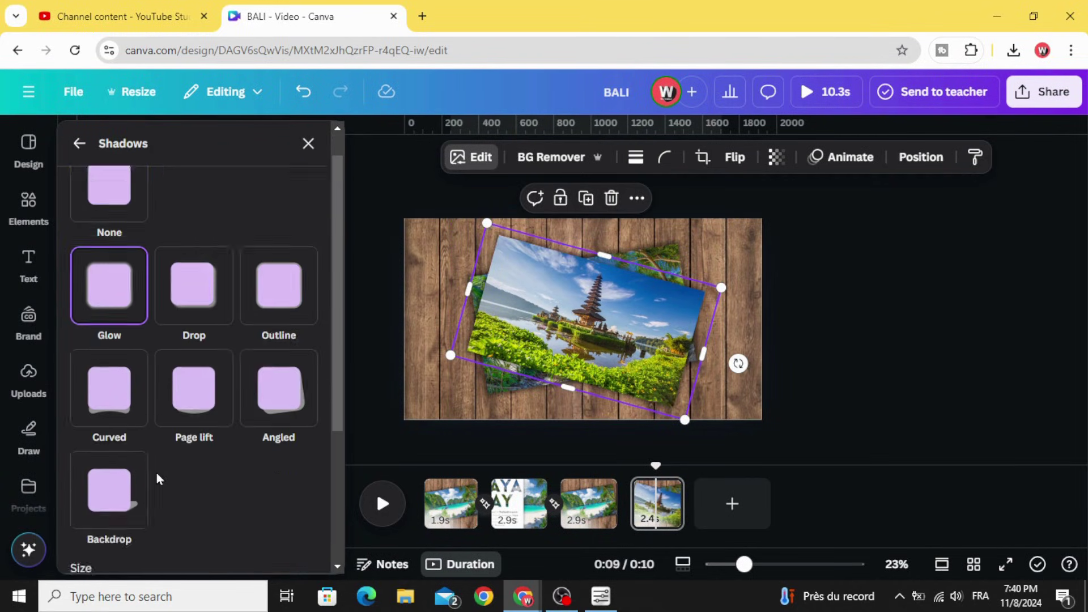
left_click_drag(111, 472, 130, 470)
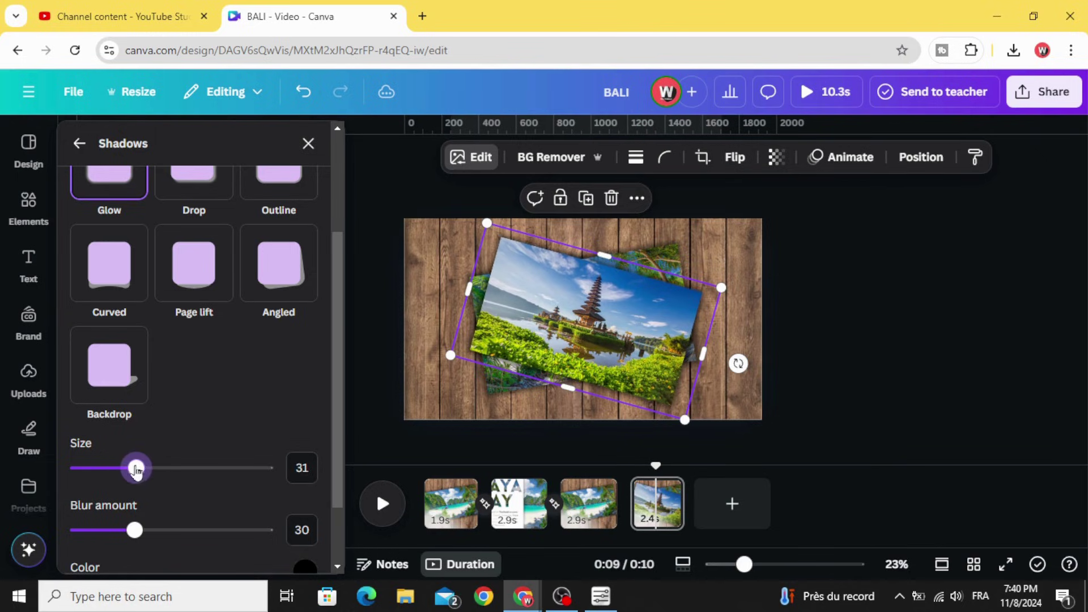
left_click_drag(450, 355, 430, 354)
left_click_drag(624, 343, 639, 338)
- Give the Bali temple photo a Tumble animation that plays only on enter
left_click(845, 157)
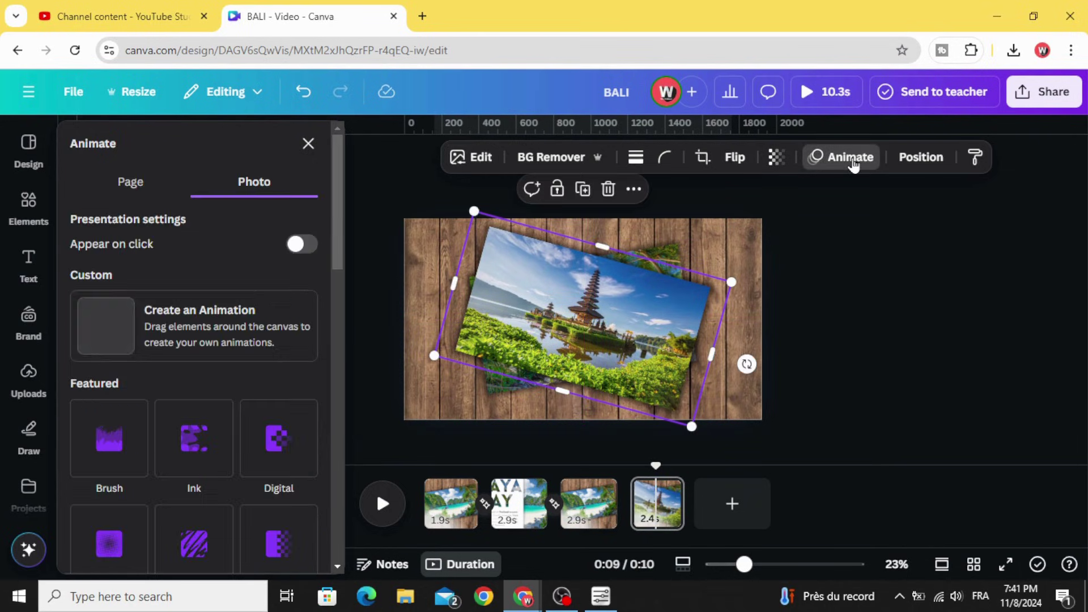
scroll(199, 440, "down", 8)
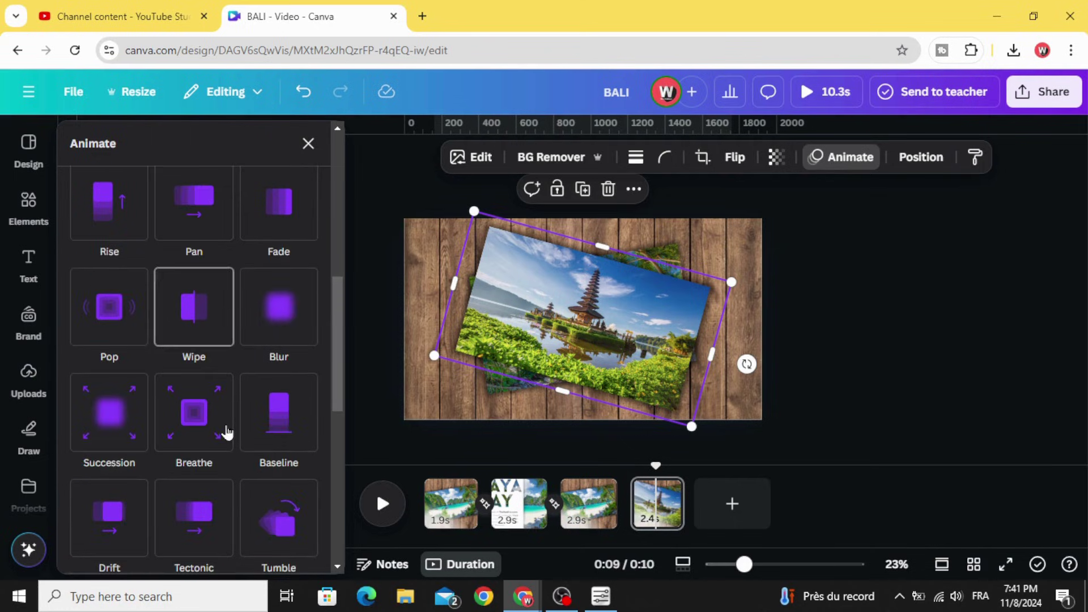
scroll(267, 440, "down", 3)
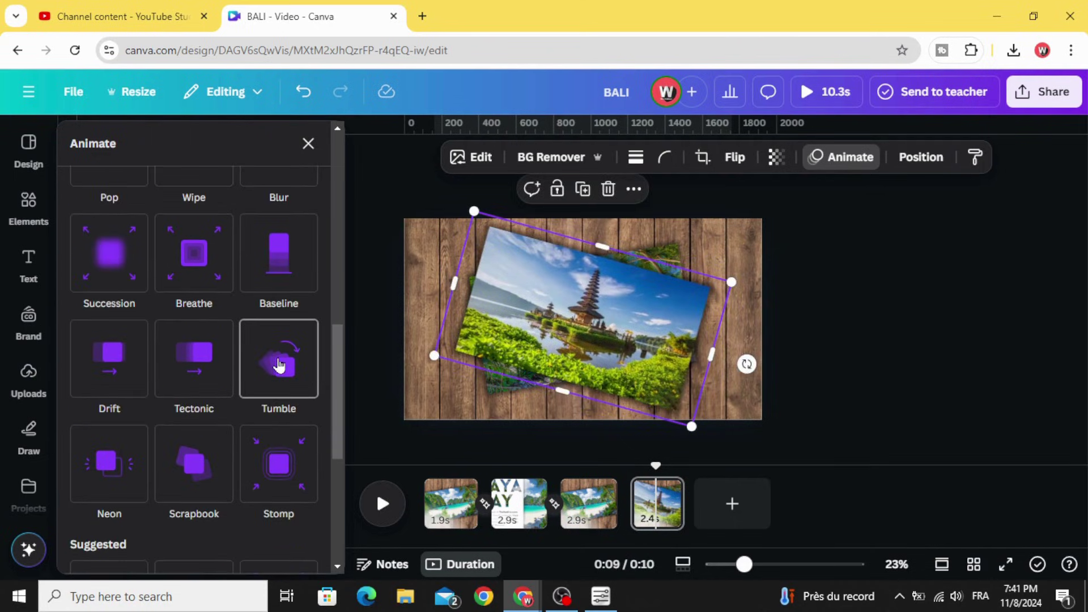
left_click(280, 366)
left_click(168, 476)
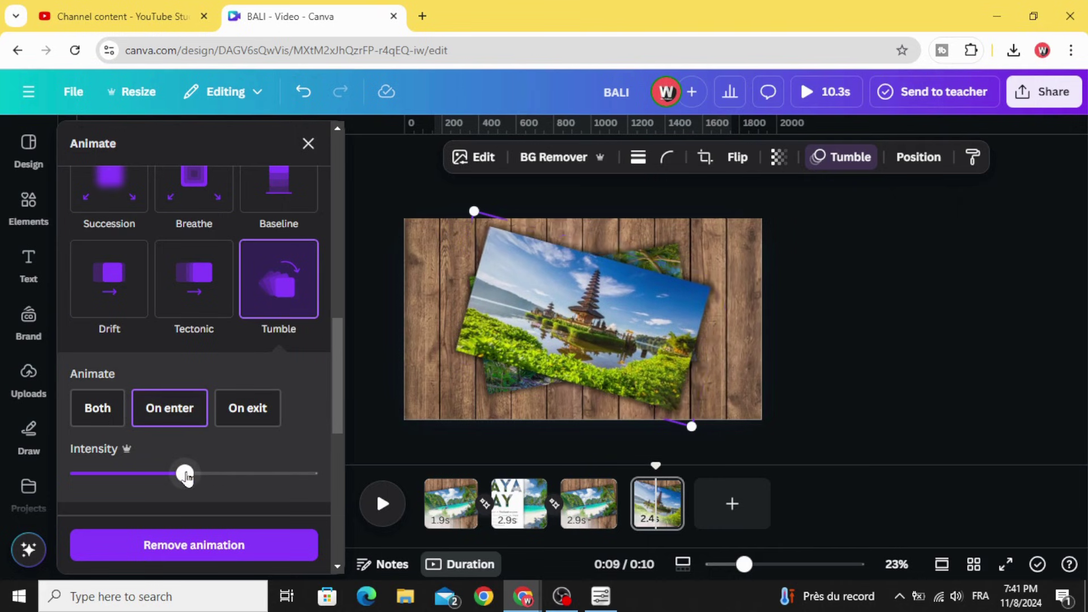
left_click(846, 351)
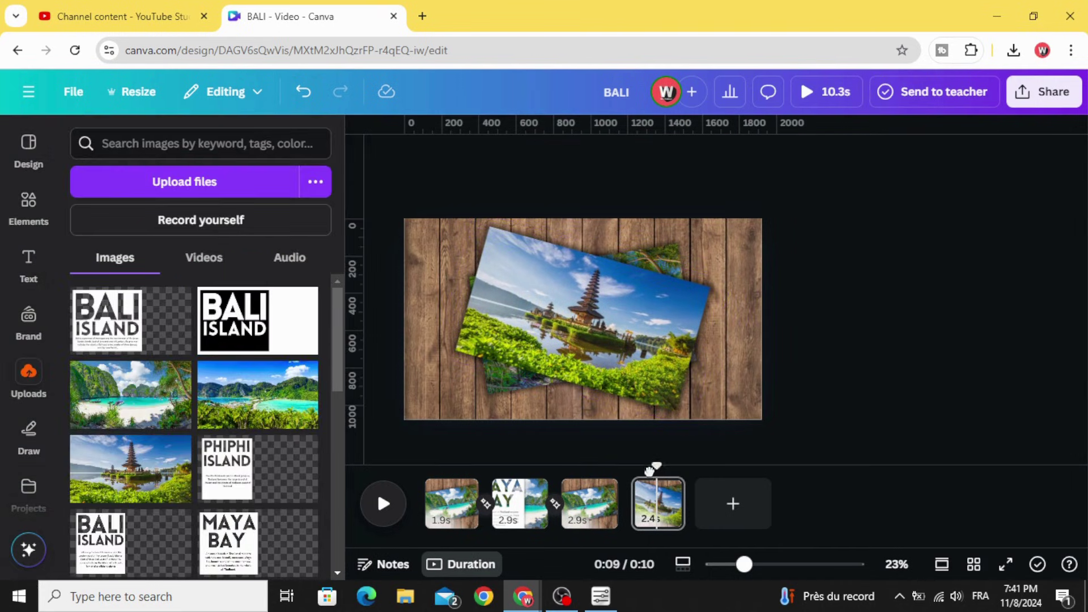
- Add the BALI ISLAND panel at page height just off the temple page's left edge, and lengthen that page to 2.9s
left_click_drag(654, 467, 583, 466)
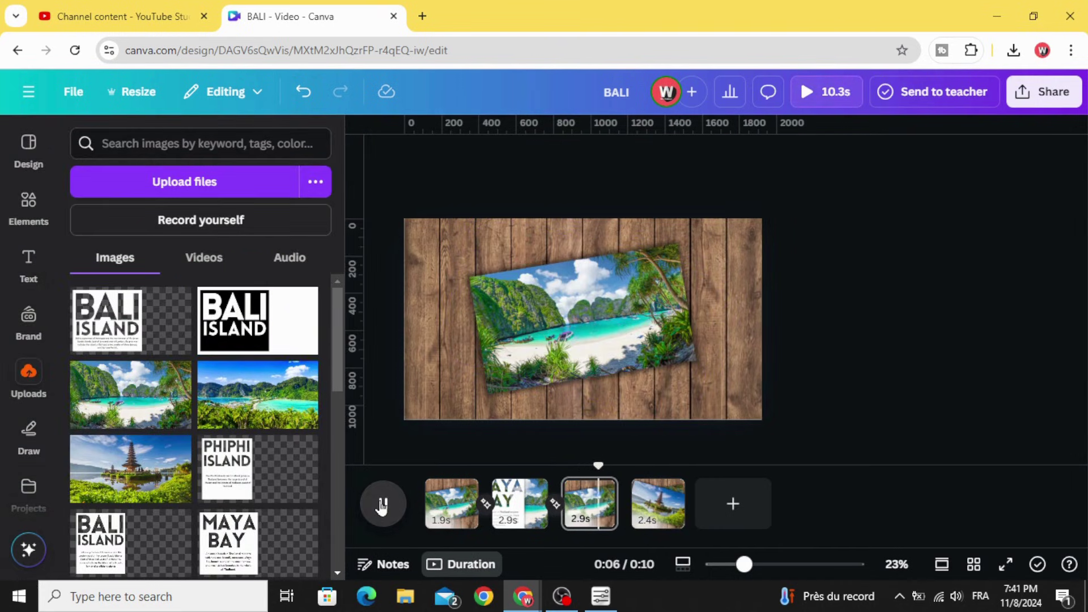
left_click(383, 505)
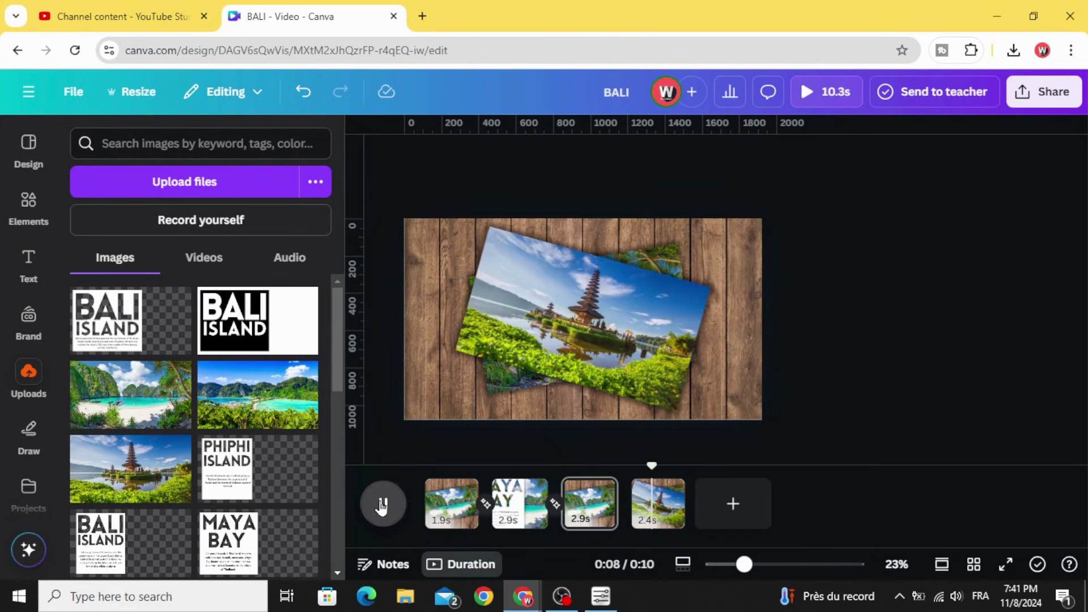
scroll(161, 479, "down", 1)
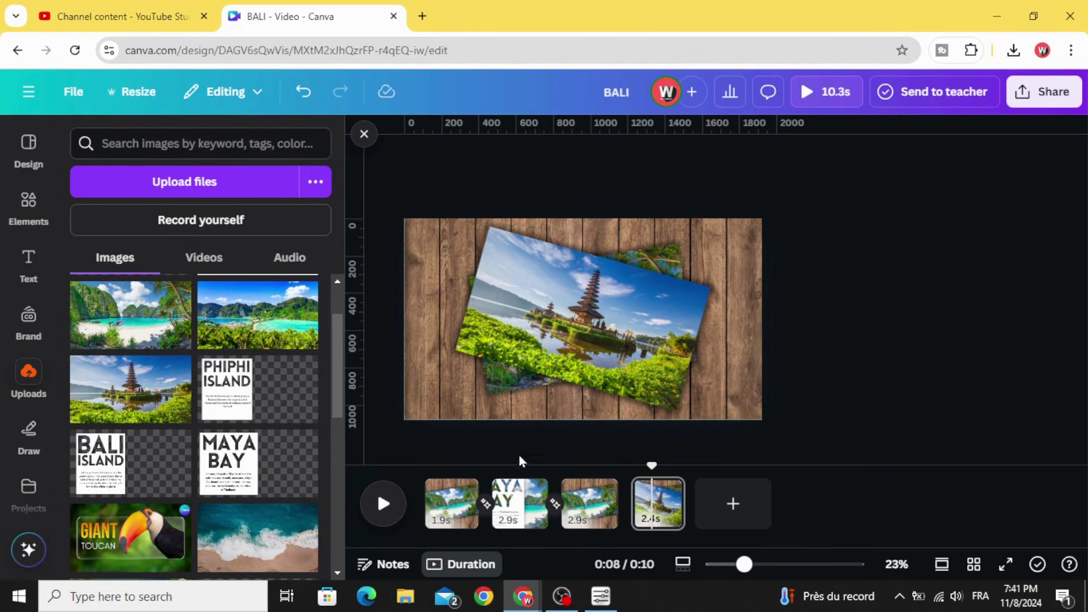
left_click(136, 463)
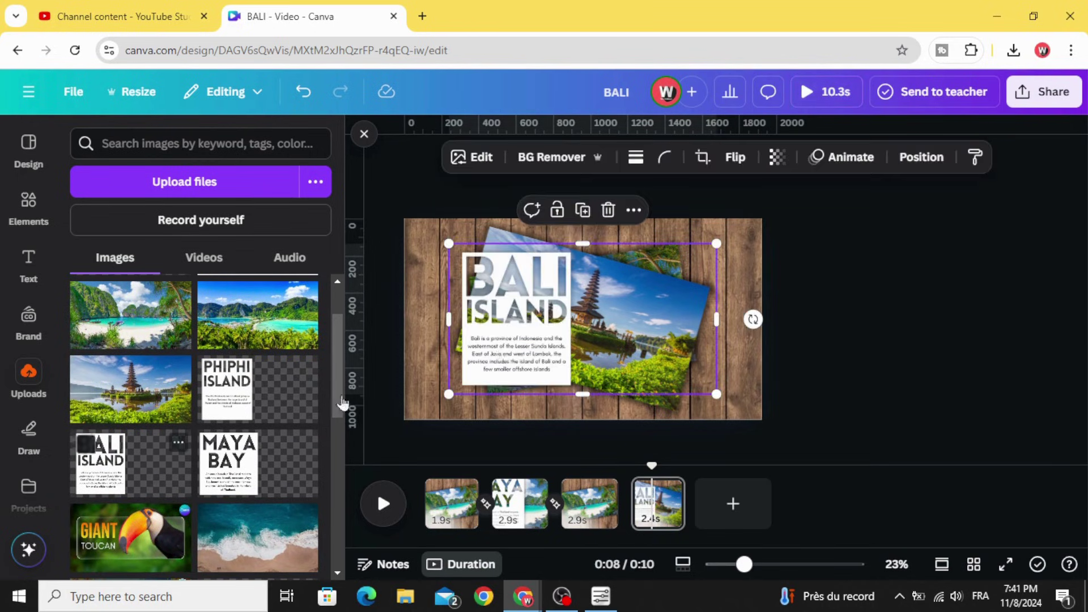
left_click_drag(536, 350, 483, 307)
left_click_drag(665, 357, 812, 440)
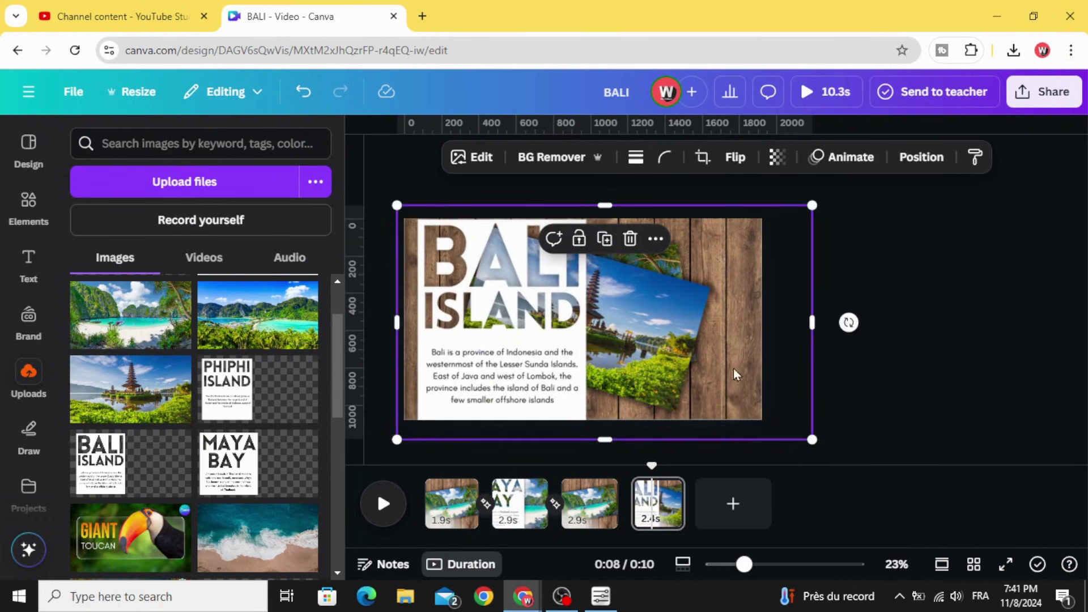
left_click_drag(736, 374, 597, 369)
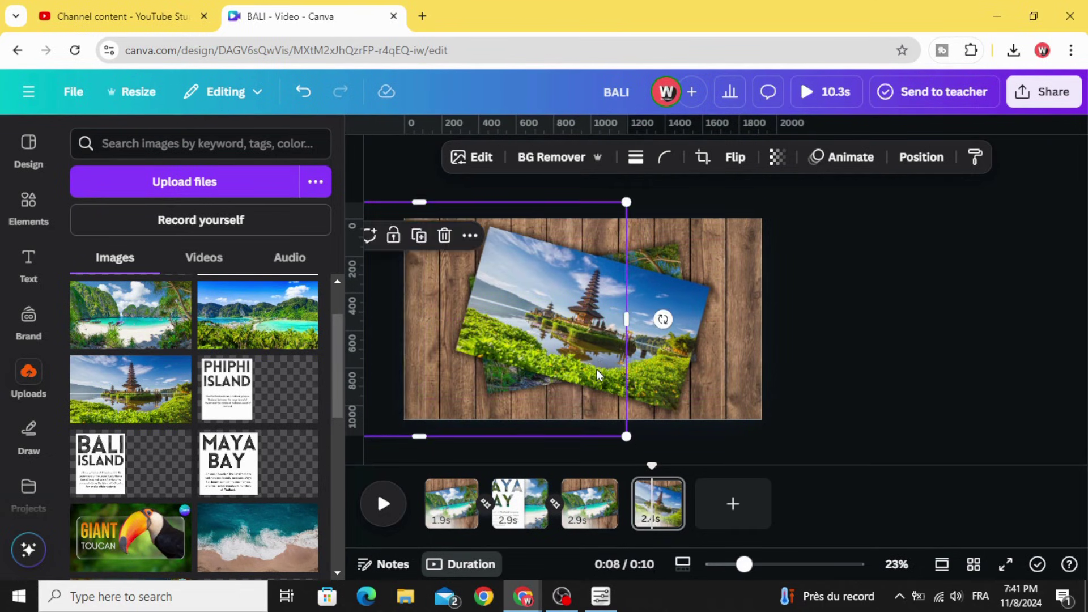
mouse_move(652, 466)
left_mouse_down()
mouse_move(628, 471)
mouse_move(648, 472)
left_mouse_up()
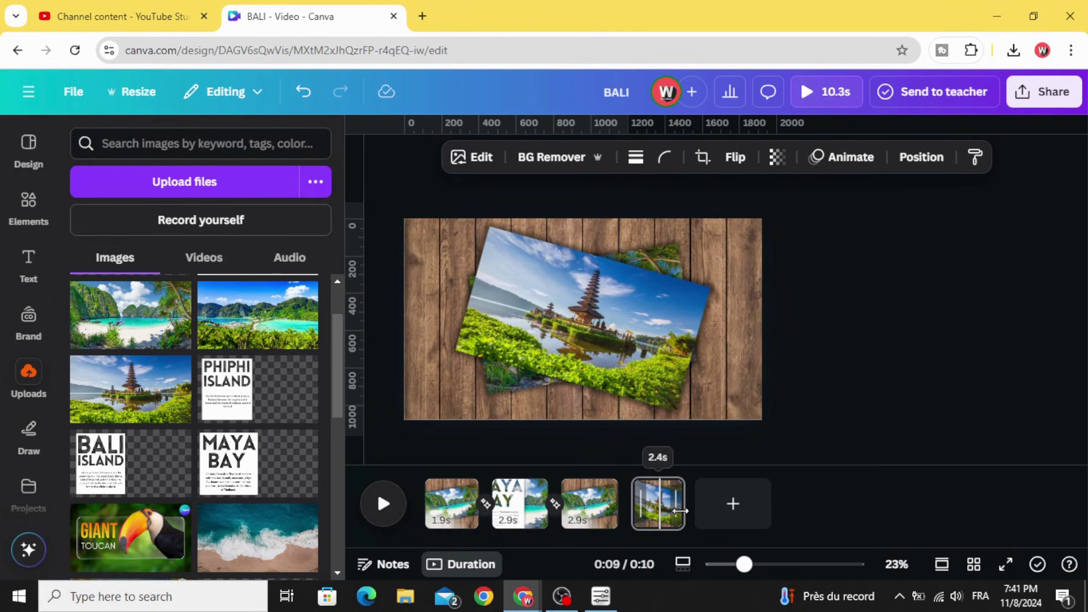
left_click_drag(680, 510, 689, 514)
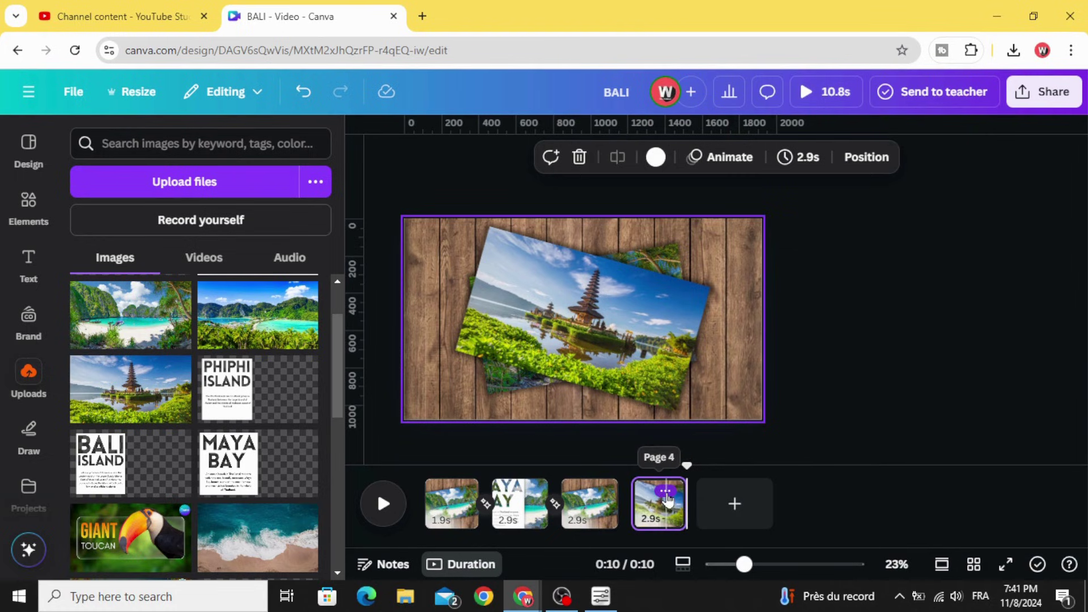
- Duplicate the temple page and remove the Tumble animation from the copy's photo
left_click(665, 491)
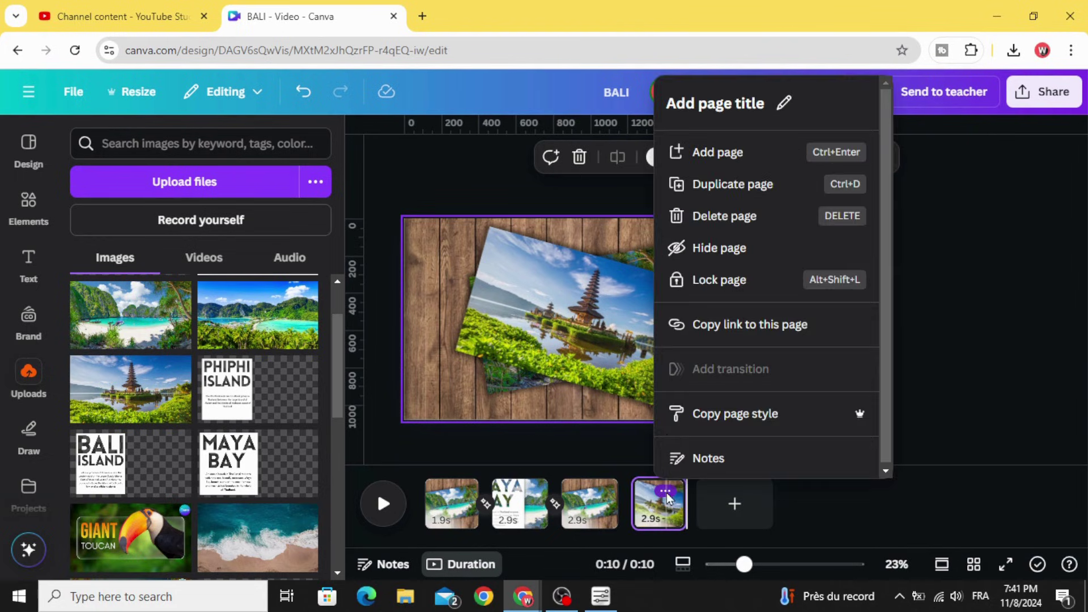
left_click(711, 192)
left_click(638, 329)
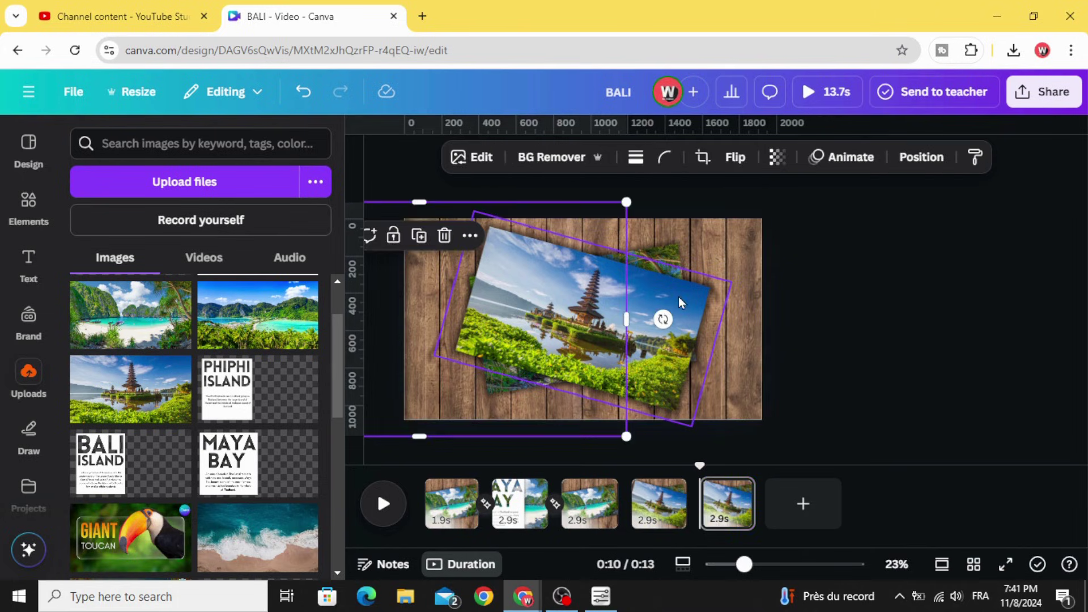
left_click(843, 157)
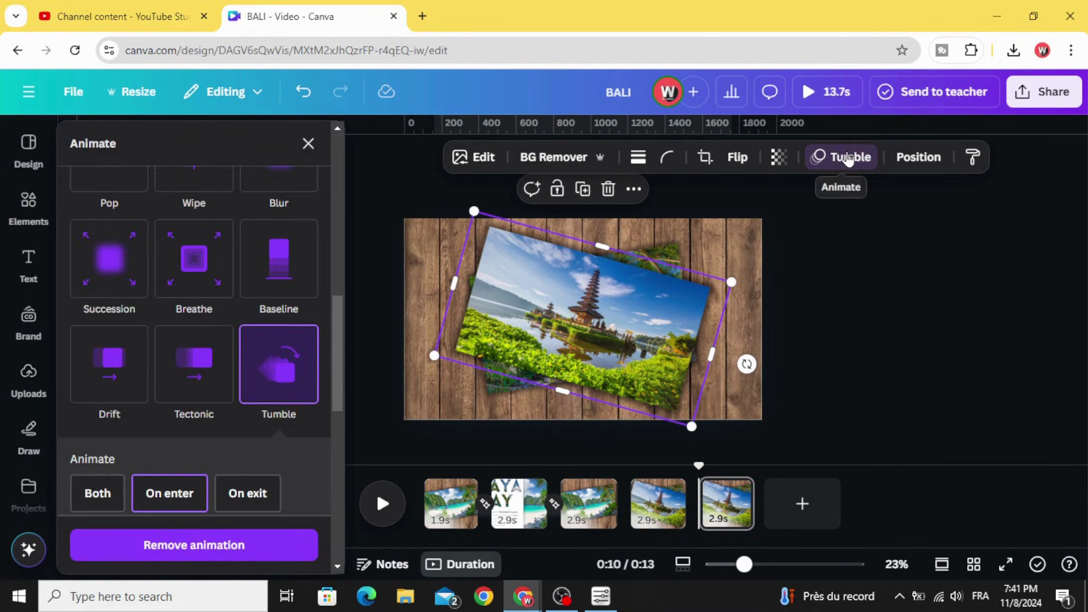
left_click(210, 547)
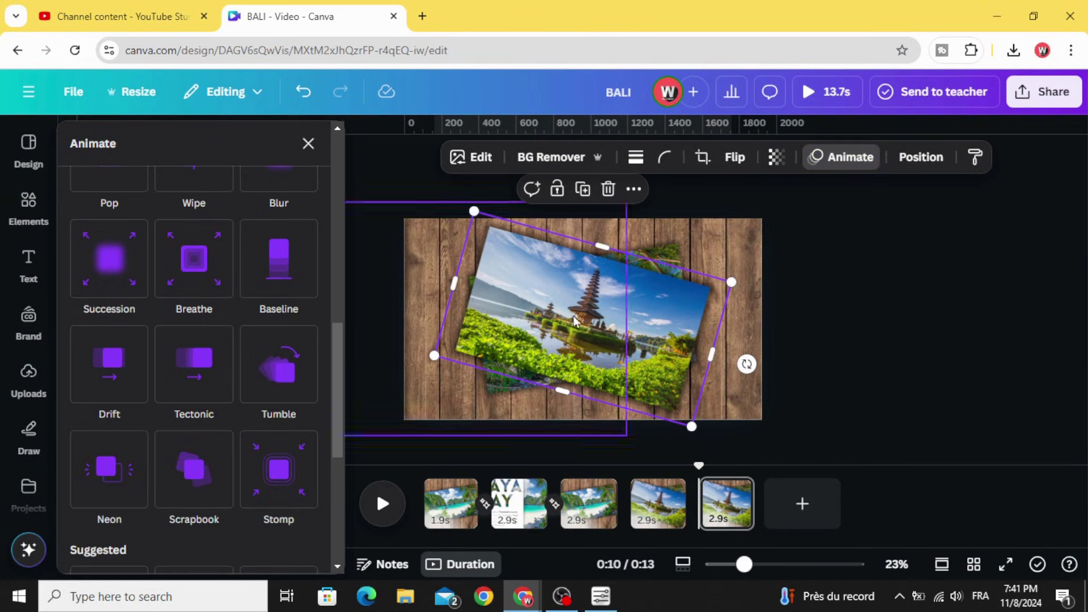
- Straighten the temple photo to 0°, enlarge it to fill the page, and bring the BALI ISLAND panel in at left
left_click_drag(746, 364, 780, 313)
left_click_drag(590, 339, 655, 303)
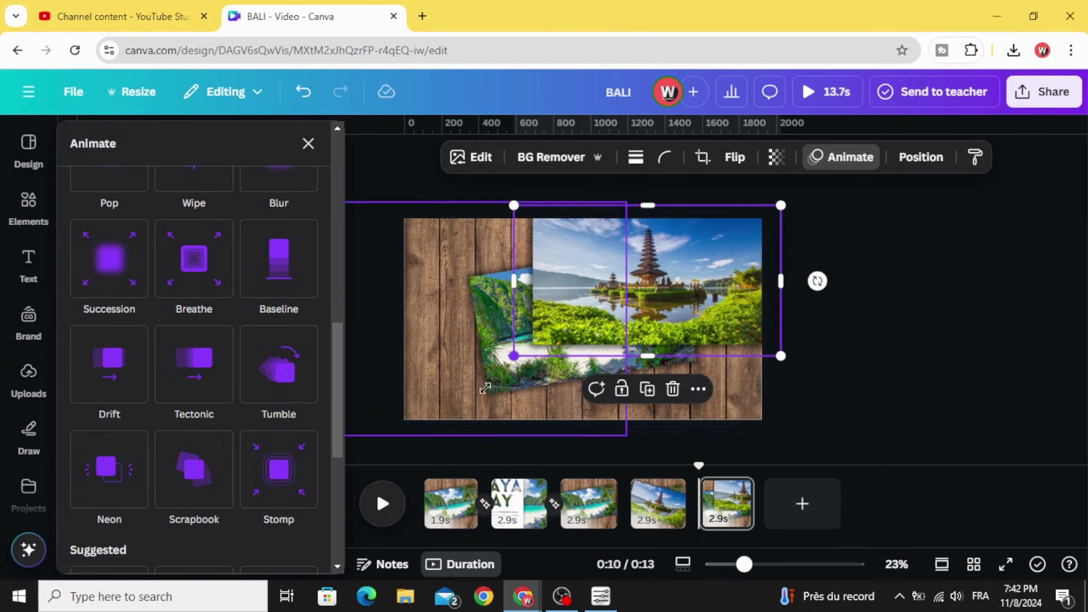
left_click_drag(514, 356, 364, 431)
left_click_drag(499, 373, 512, 371)
left_click_drag(385, 196, 376, 197)
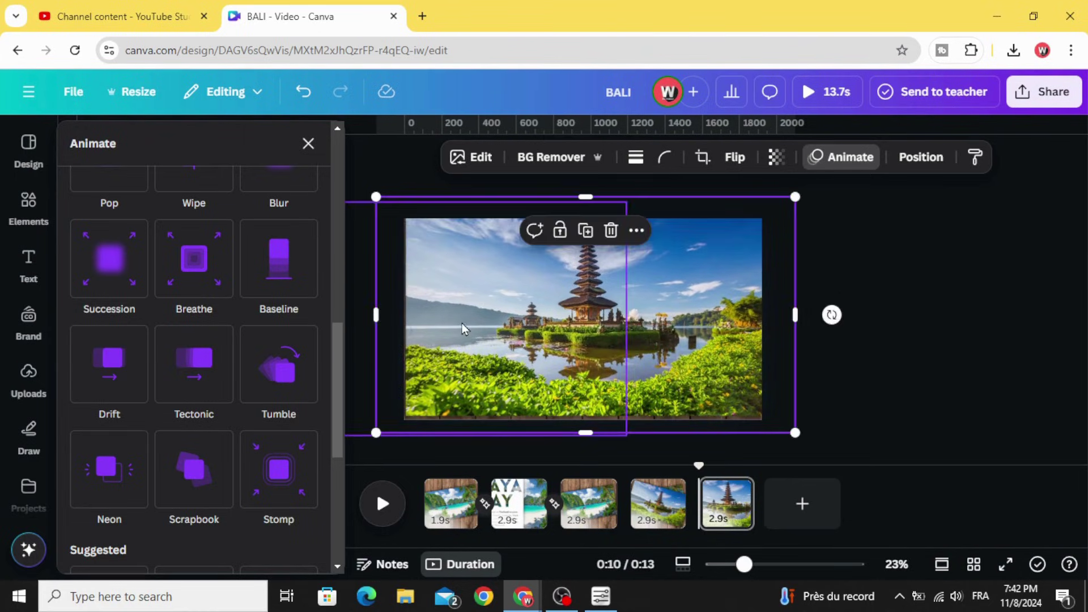
left_click_drag(687, 316, 687, 319)
mouse_move(609, 342)
left_mouse_down()
mouse_move(440, 343)
mouse_move(606, 342)
left_mouse_up()
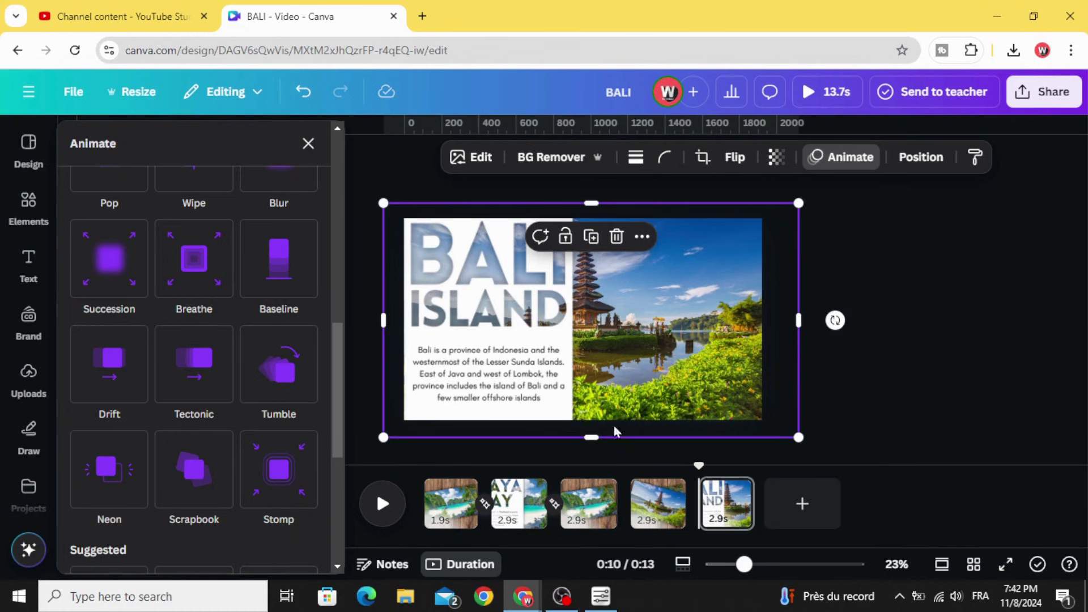
left_click(668, 508)
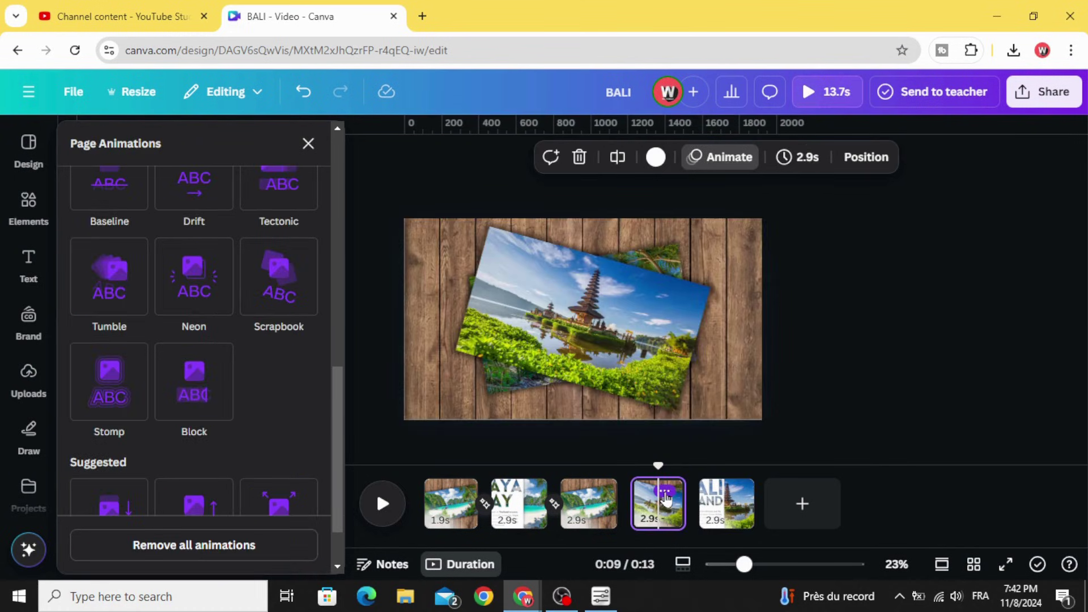
- Copy the framed temple page to the end and add a 0.5s Match & Move transition after page 4
left_click(666, 492)
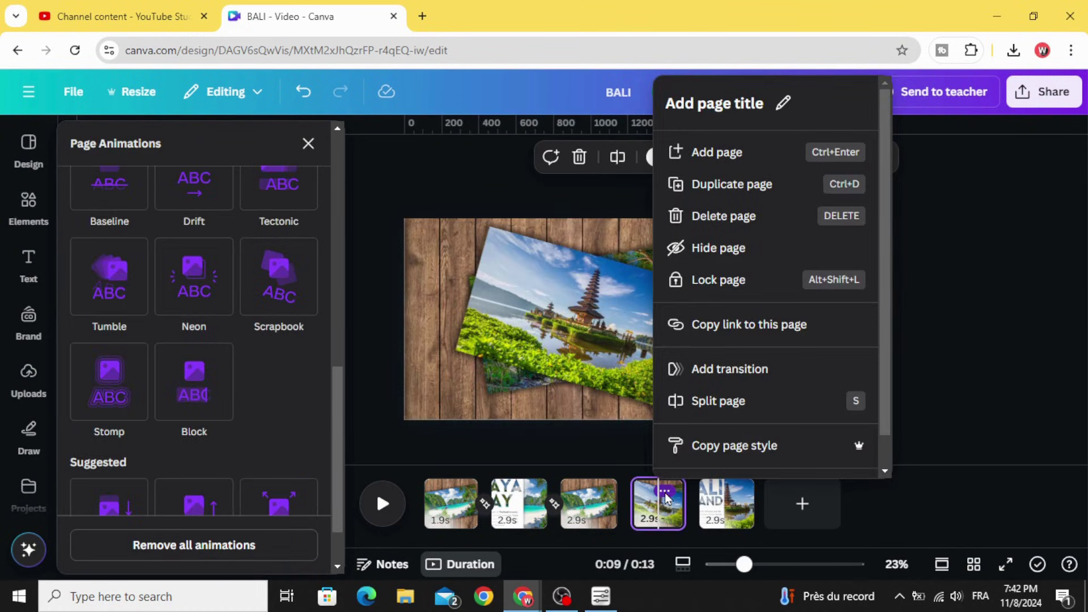
left_click(722, 199)
left_click_drag(729, 513, 816, 513)
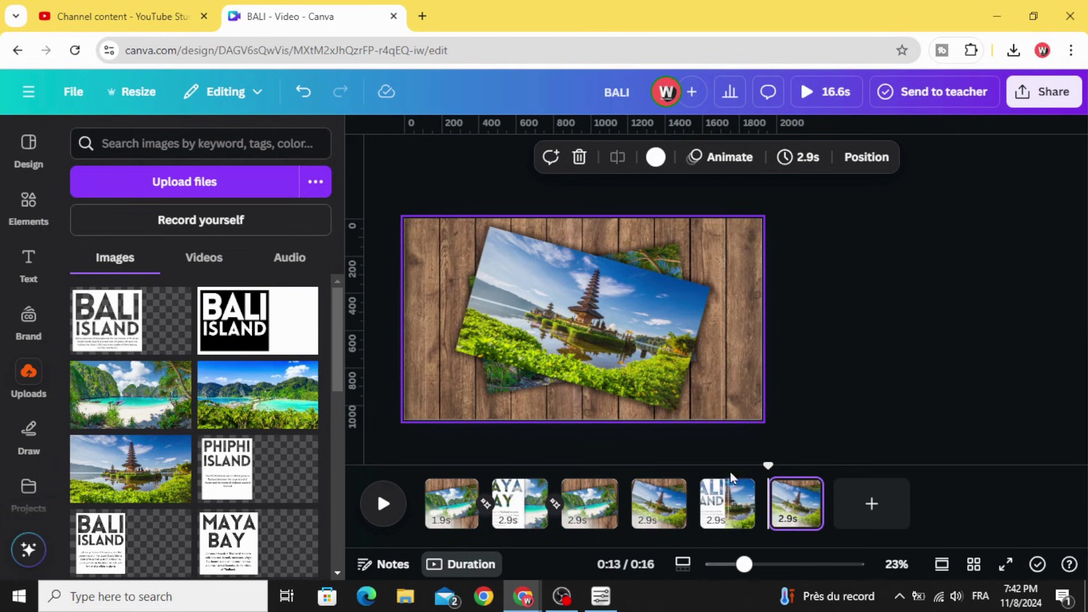
left_click(659, 501)
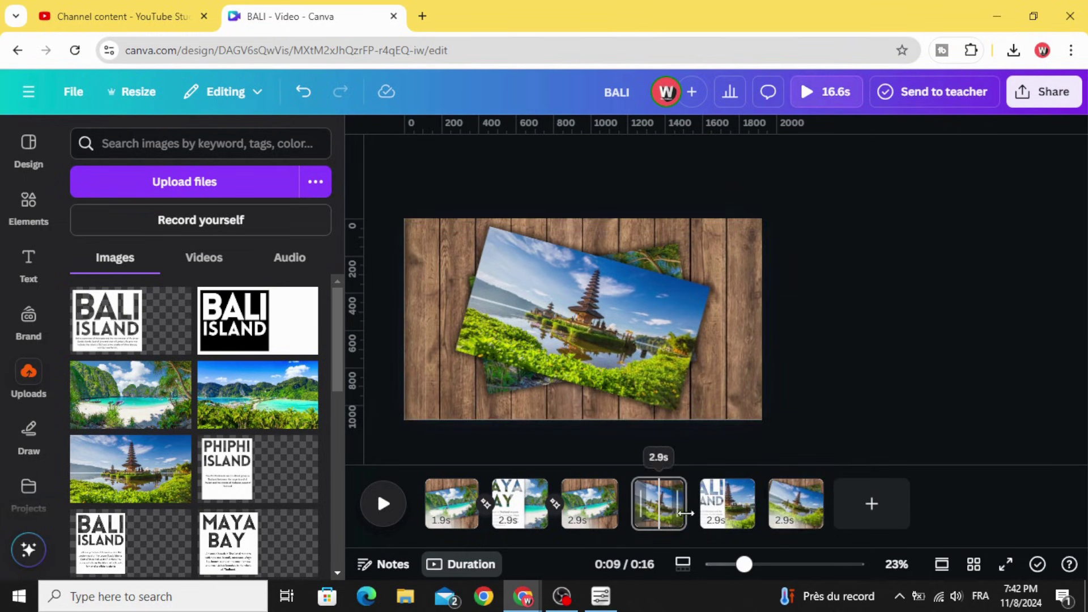
left_click(702, 518)
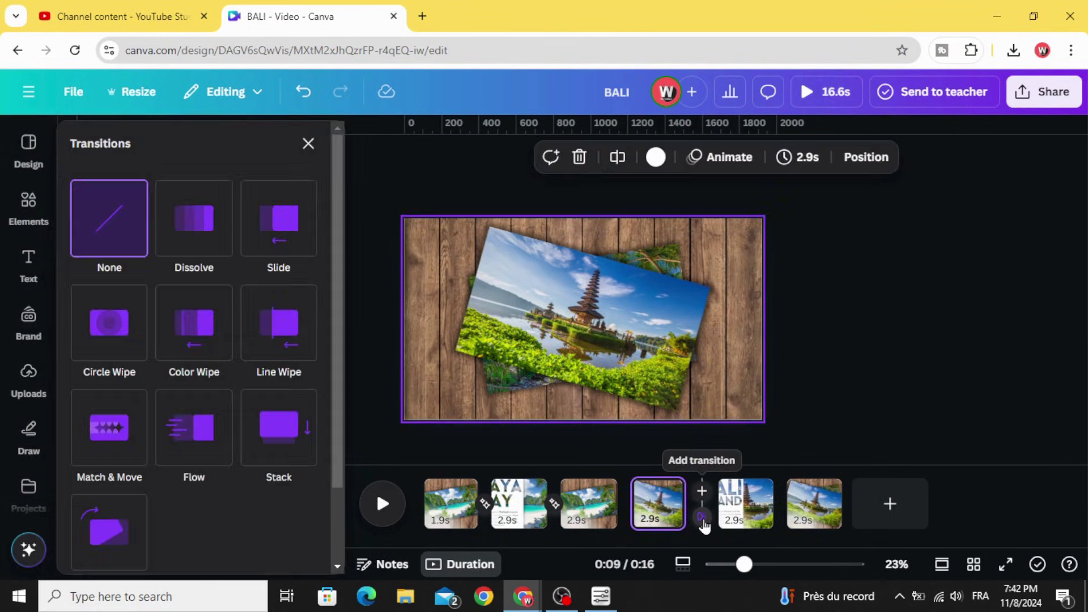
left_click(117, 457)
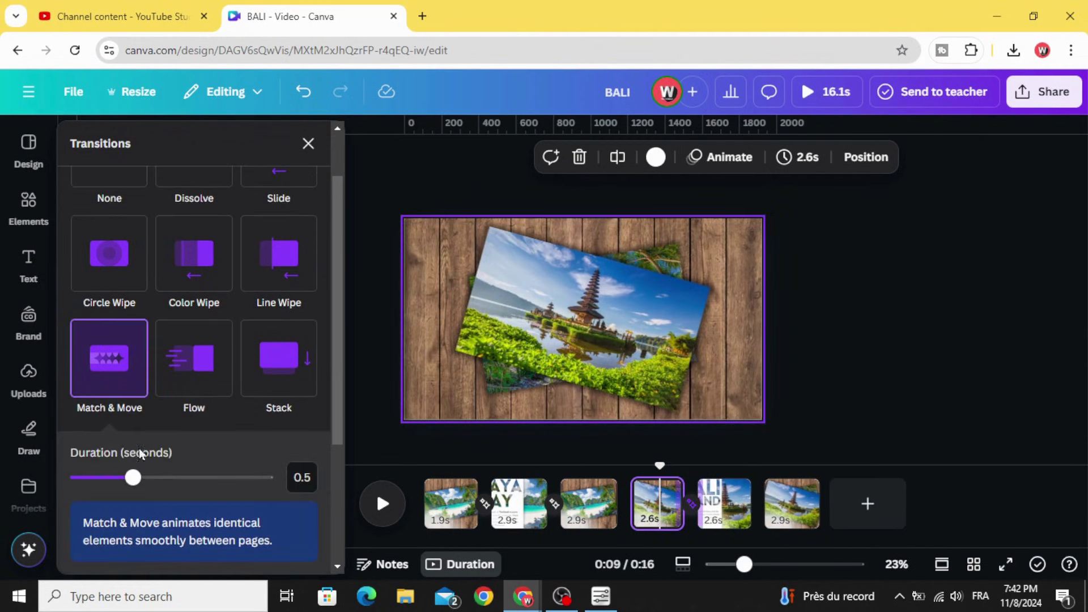